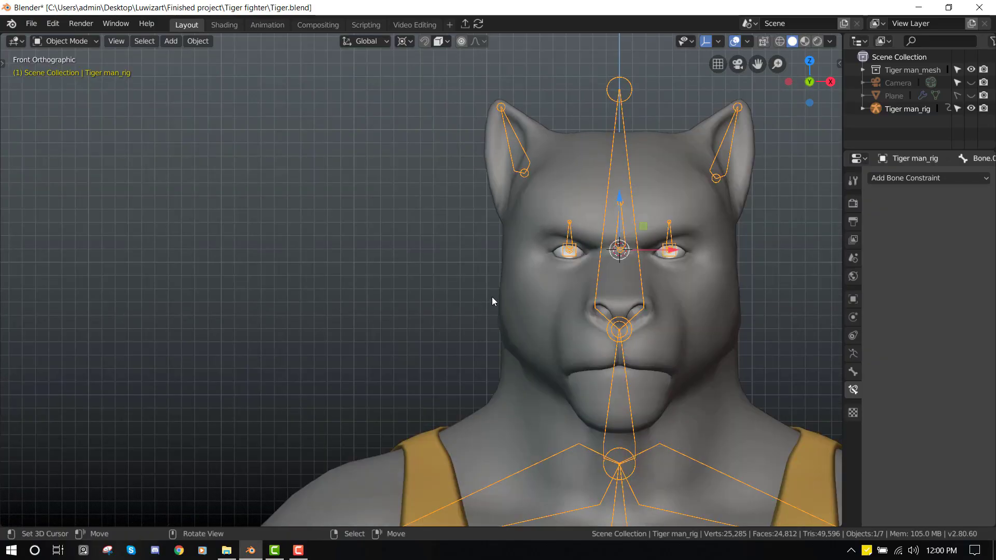
- Put the tiger rig in Pose Mode and zoom the front view onto the bone between the eyes
middle_click_drag(605, 287, 485, 295, "shift")
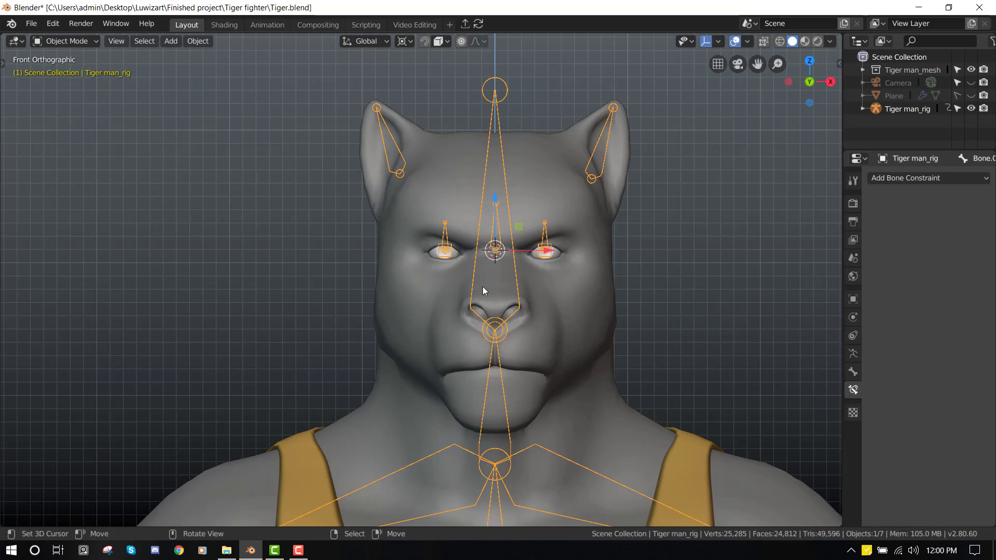
middle_click_drag(404, 289, 195, 296)
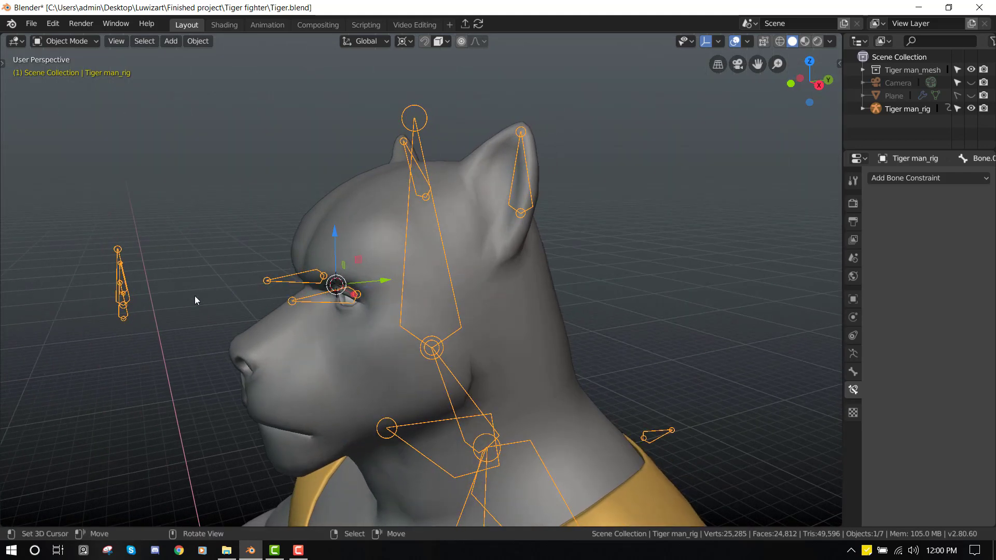
key("ctrl+Tab")
key("KP_1")
left_click(256, 249)
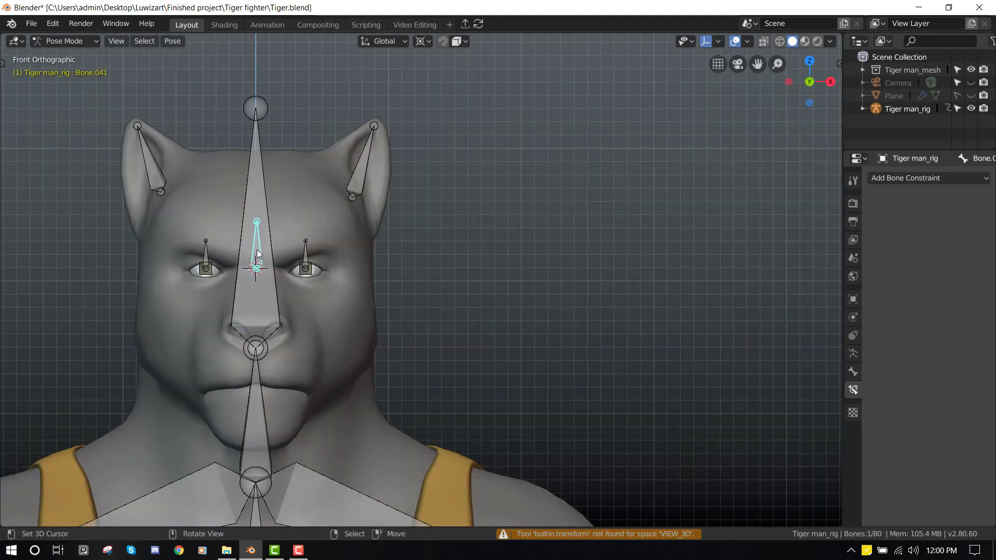
key("KP_Decimal")
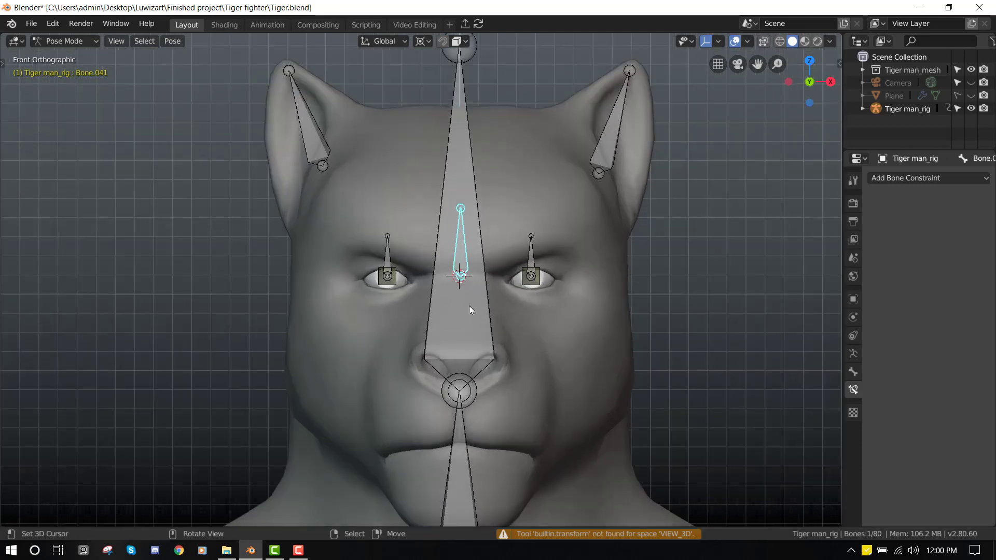
- Hide the large head bone and both eye bones
left_click(456, 79)
key("h")
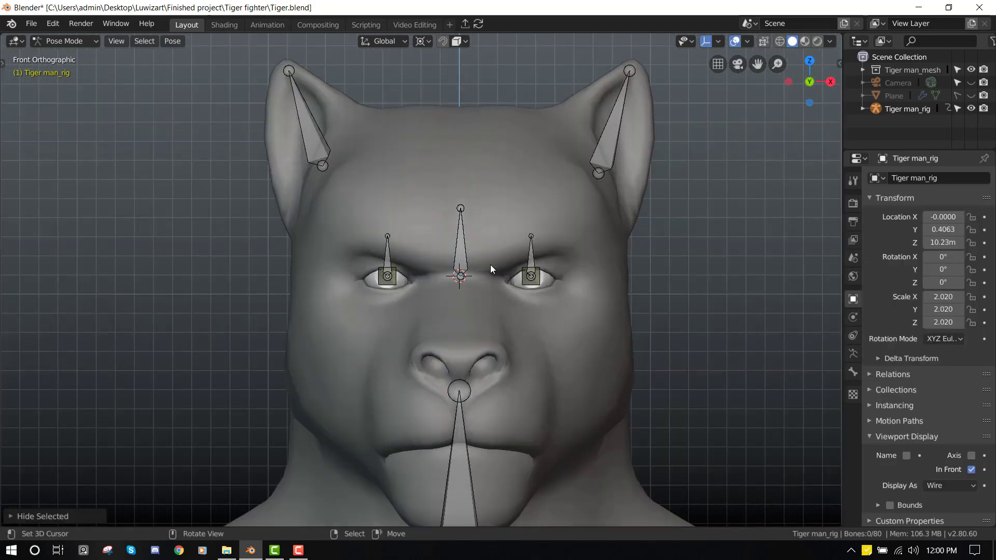
left_click(387, 283)
left_click(539, 276, "shift")
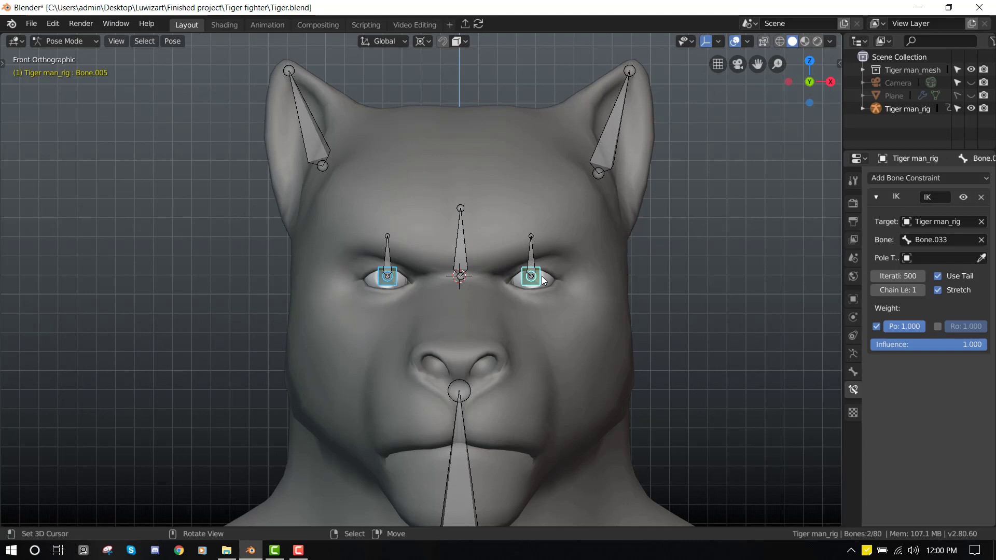
key("h")
- Test-move the middle bone and both eye control bones, cancelling each, then reveal all bones
left_click(462, 249)
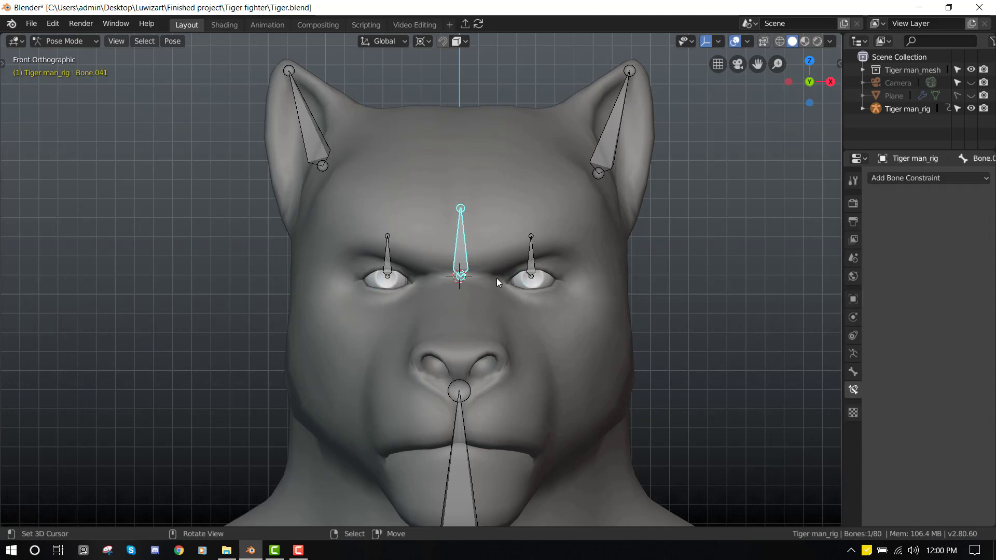
scroll(497, 282, "up", 1)
key("g")
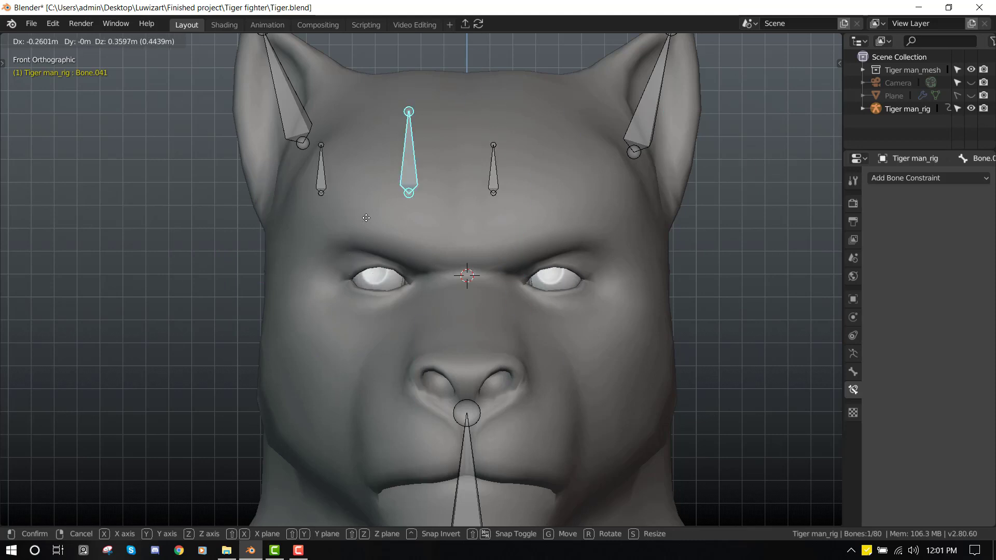
key("Escape")
left_click(554, 257)
key("g")
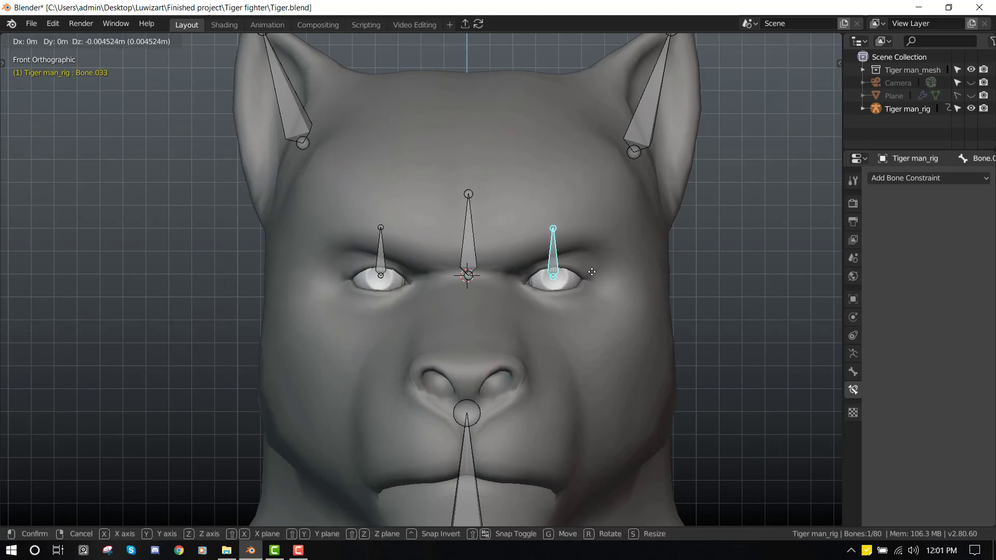
key("Escape")
left_click(380, 262)
key("g")
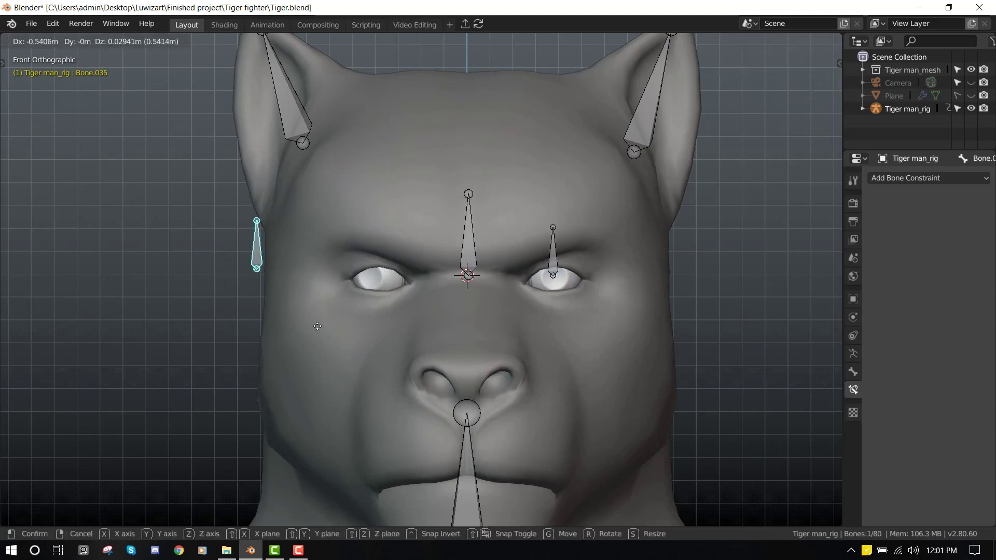
key("Escape")
scroll(452, 261, "down", 1)
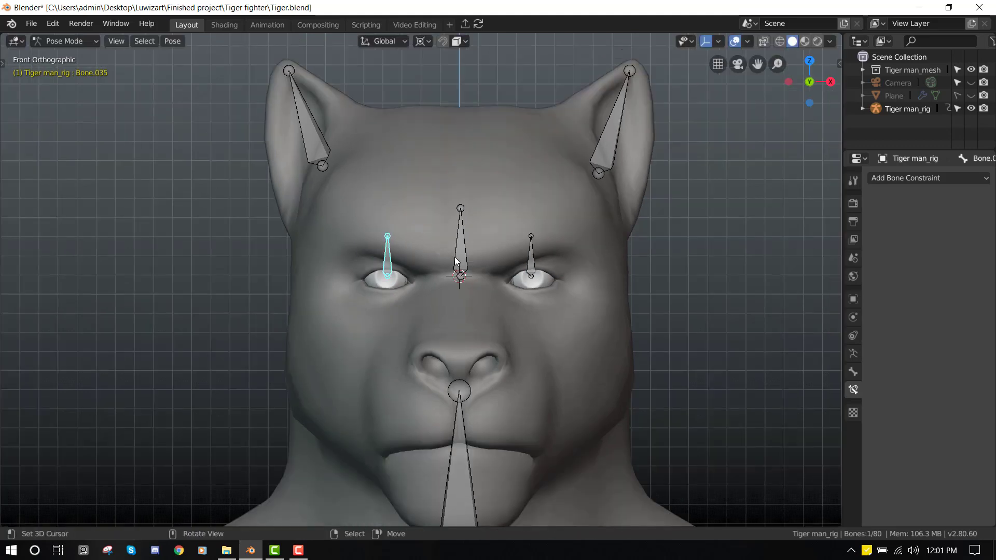
key("alt+h")
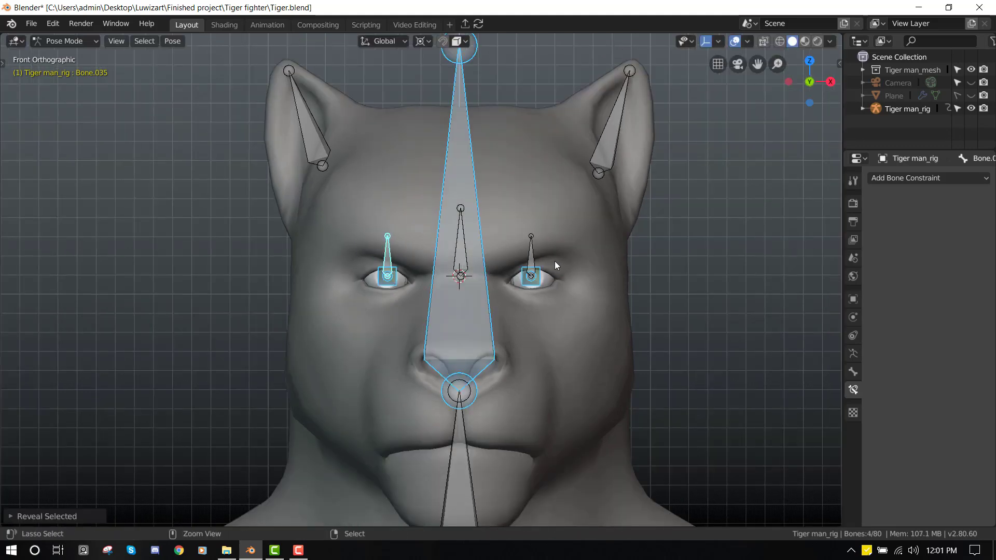
- Back in Object Mode, test-move the eye lens and eye pupil objects, cancelling each move
key("ctrl+Tab")
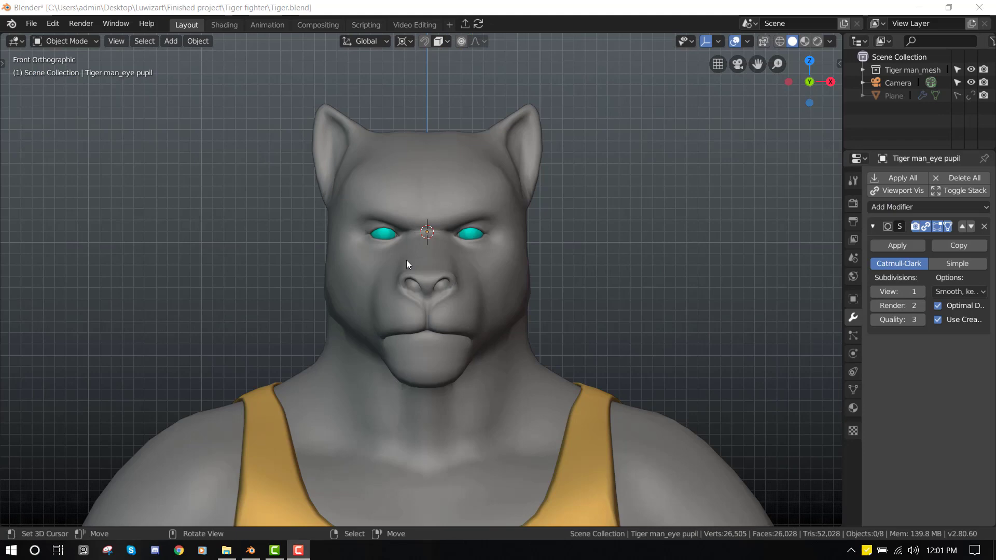
middle_click_drag(406, 260, 357, 269)
key("KP_1")
scroll(490, 225, "up", 3)
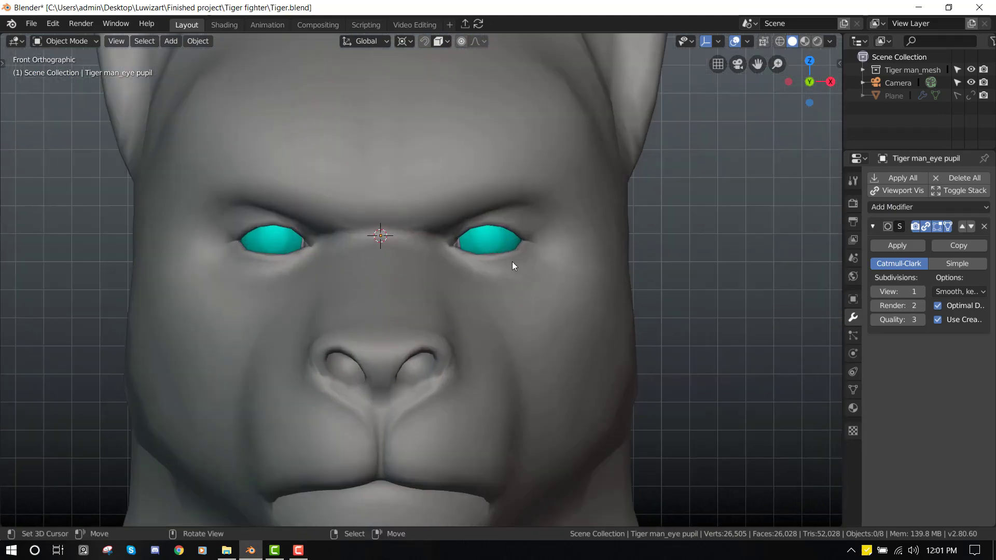
left_click(497, 241)
key("g")
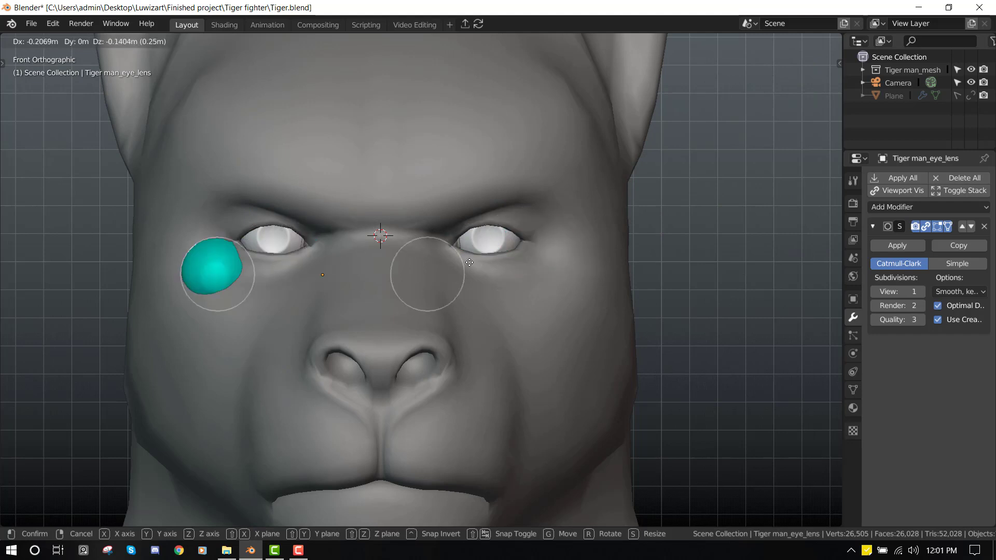
right_click(494, 257)
left_click(500, 254)
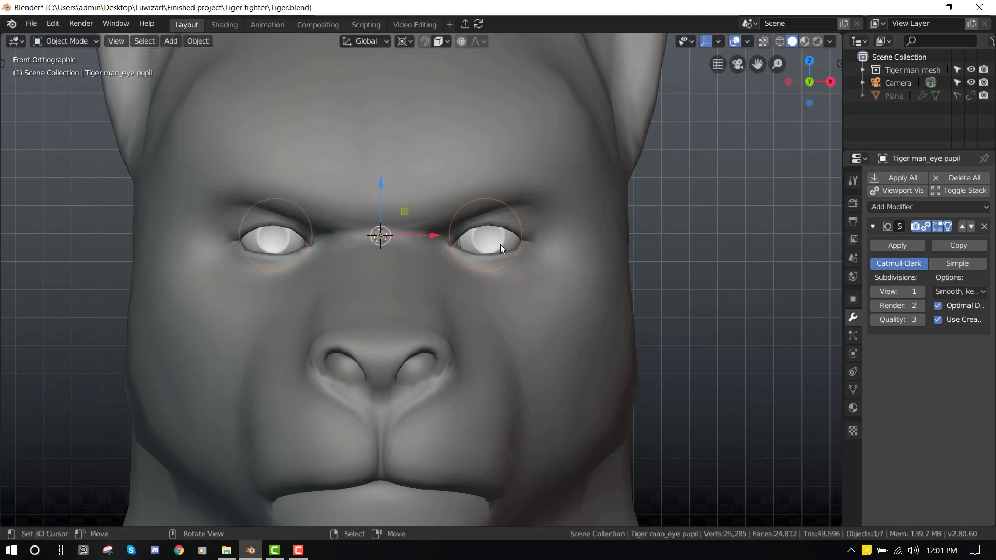
key("g")
right_click(496, 252)
- Reveal the teal eye object, remove the right eye's lens, and select the eye pupils
key("alt+h")
key("alt+a")
mouse_move(544, 225)
middle_mouse_down()
mouse_move(488, 241)
mouse_move(488, 220)
mouse_move(564, 203)
mouse_move(558, 211)
middle_mouse_up()
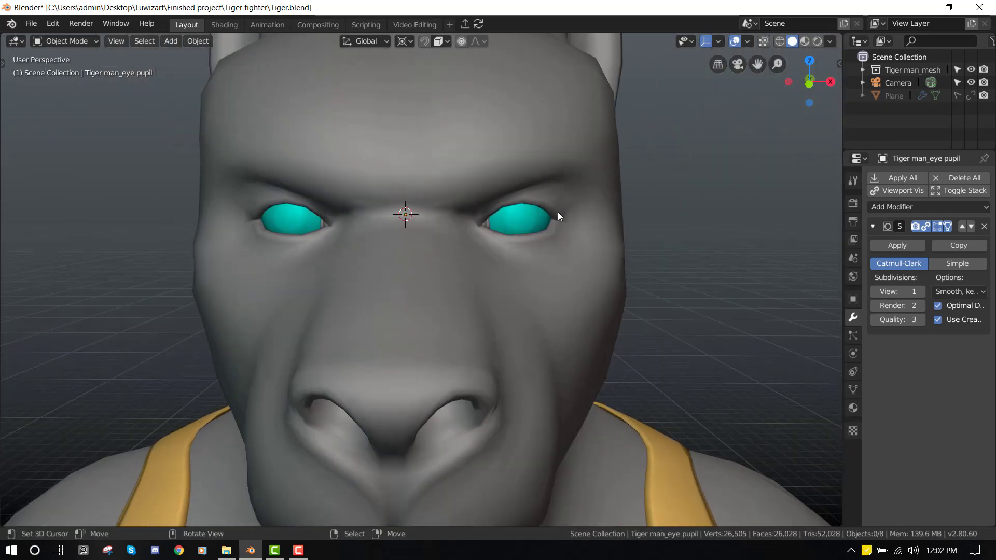
key("KP_1")
left_click(518, 225)
key("h")
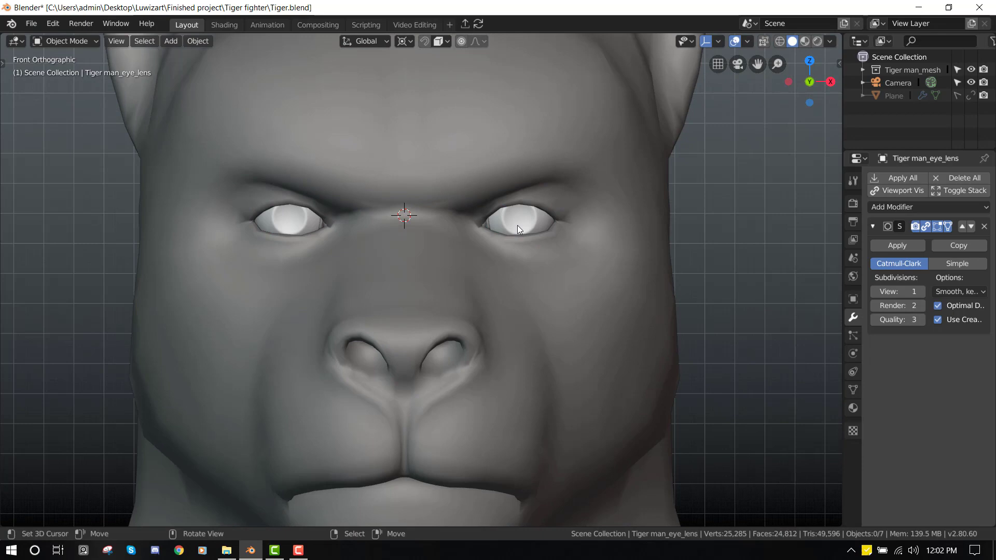
left_click(513, 219)
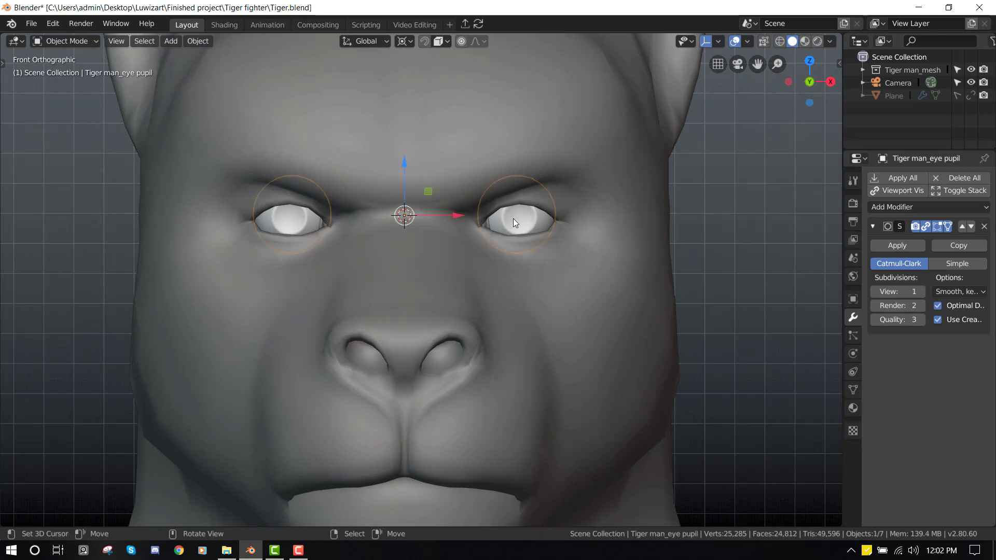
middle_click_drag(525, 226, 459, 247)
scroll(458, 247, "up", 2)
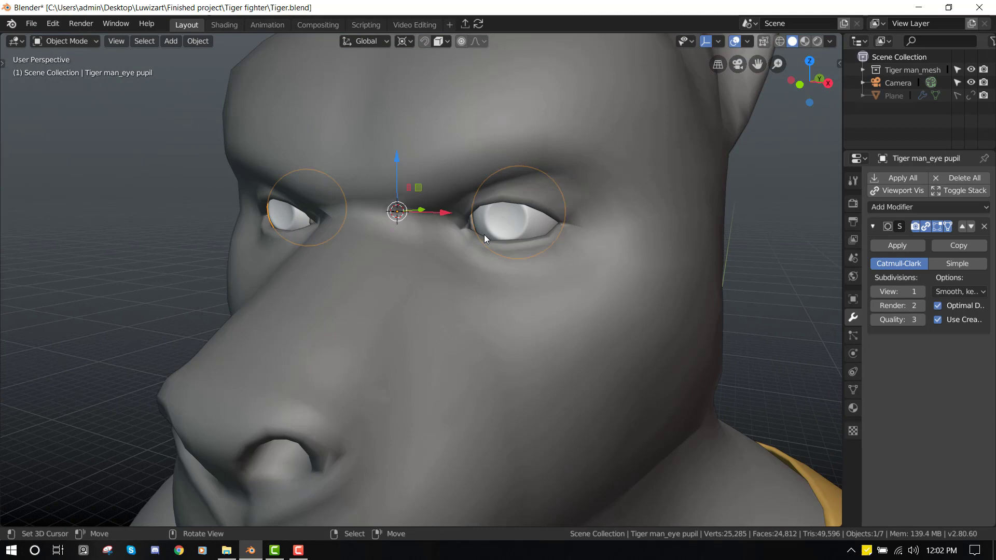
middle_click_drag(484, 235, 533, 222)
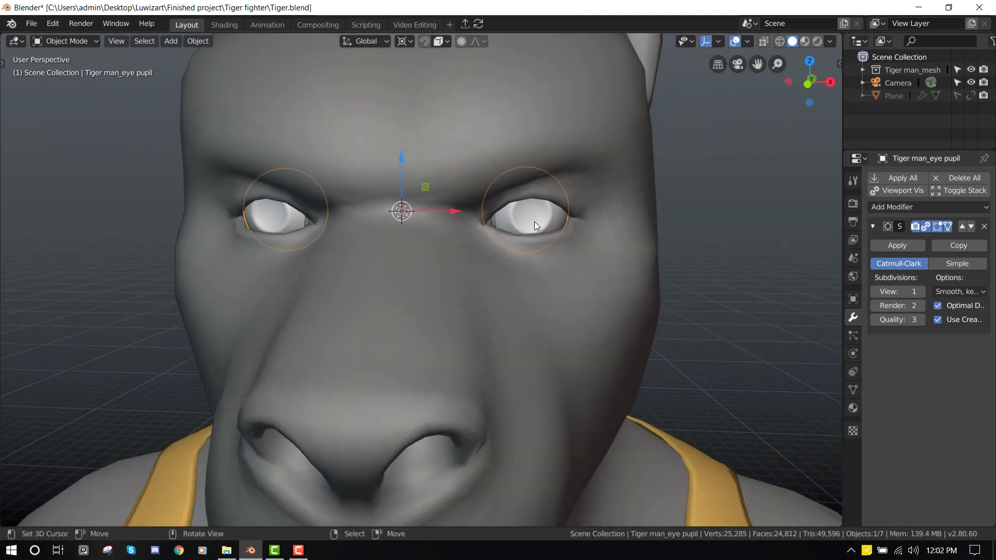
- Isolate the eye pupils in local view and select the whole right sphere in X-ray Edit Mode
key("KP_Divide")
key("KP_1")
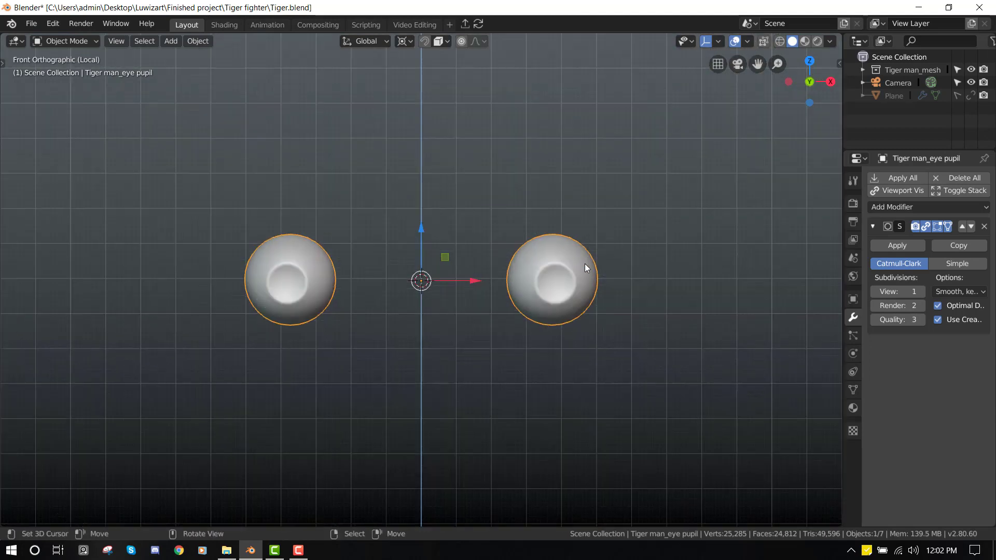
middle_click_drag(584, 263, 298, 268, "shift")
key("Tab")
key("KP_1")
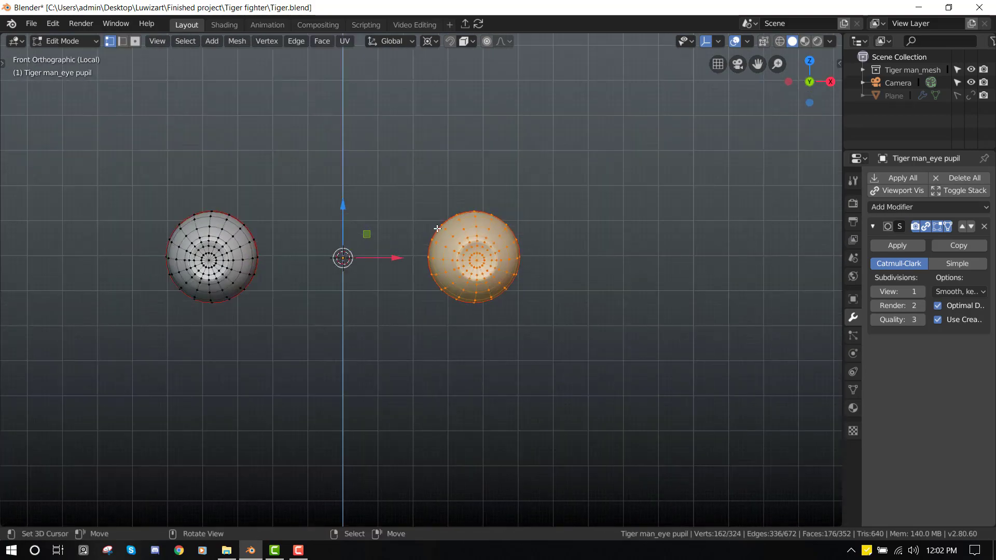
key("alt+z")
left_click_drag(405, 147, 597, 407)
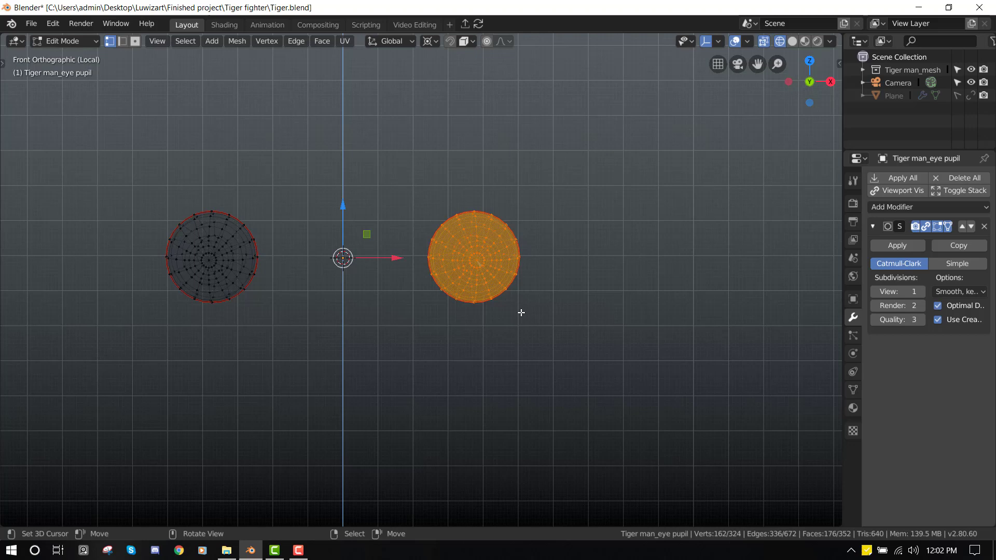
- Snap the 3D cursor to the selected right sphere's centre and return to Object Mode
middle_click_drag(513, 284, 499, 285)
key("alt+z")
key("alt+z")
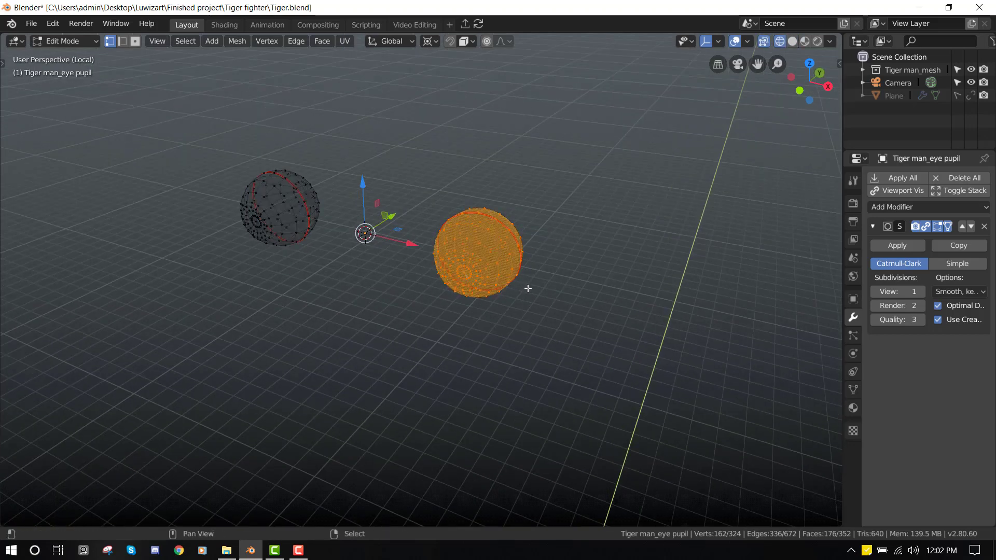
key("shift+s")
left_click(545, 338)
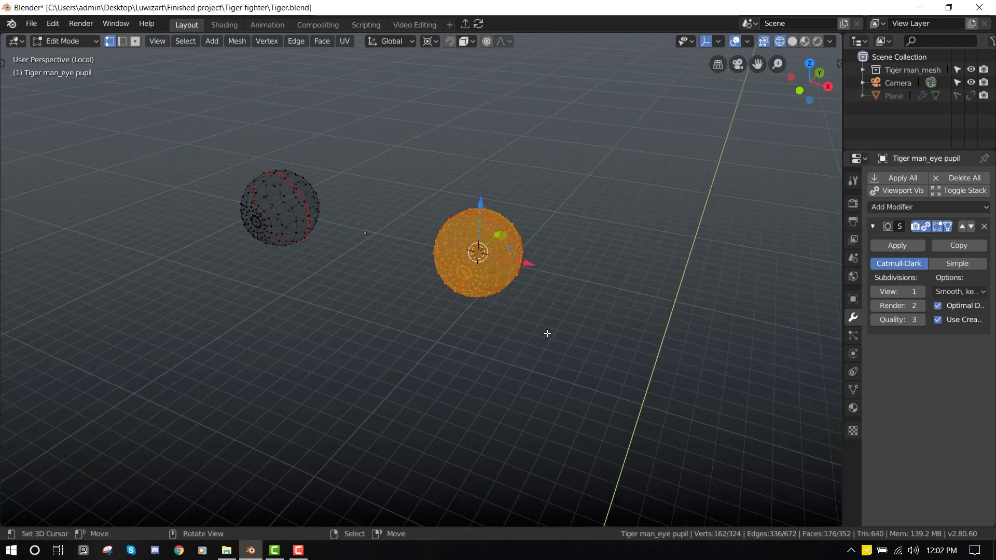
scroll(616, 256, "up", 2)
middle_click_drag(616, 256, 645, 241)
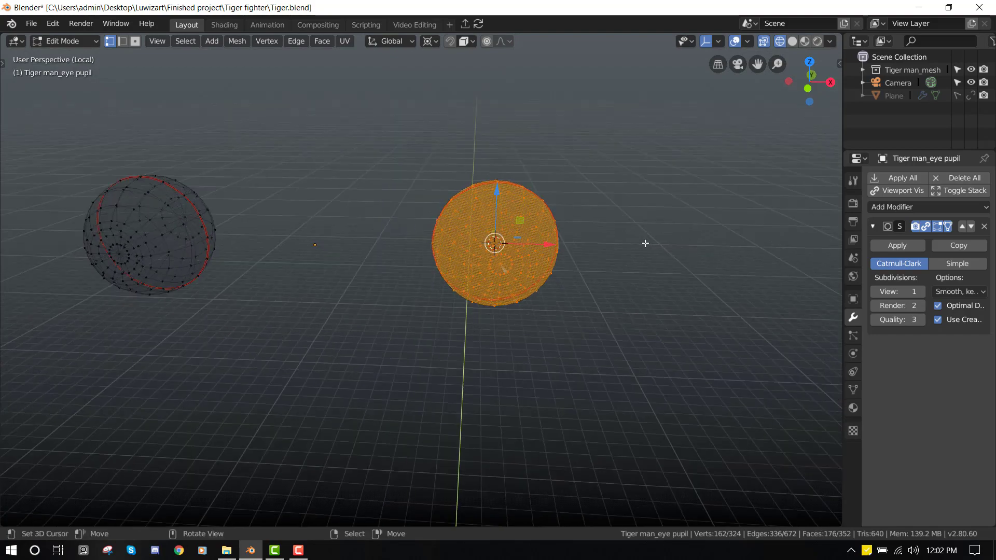
key("Tab")
middle_click_drag(567, 238, 538, 236)
- Add a single-bone armature at the 3D cursor in the right pupil's centre
key("shift+z")
key("shift+a")
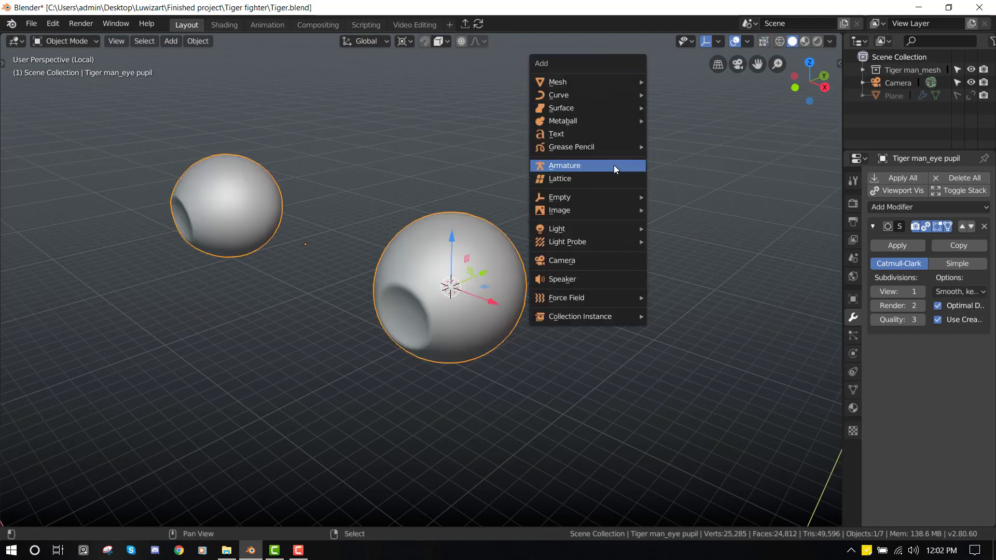
left_click(615, 165)
middle_click_drag(459, 307, 512, 295)
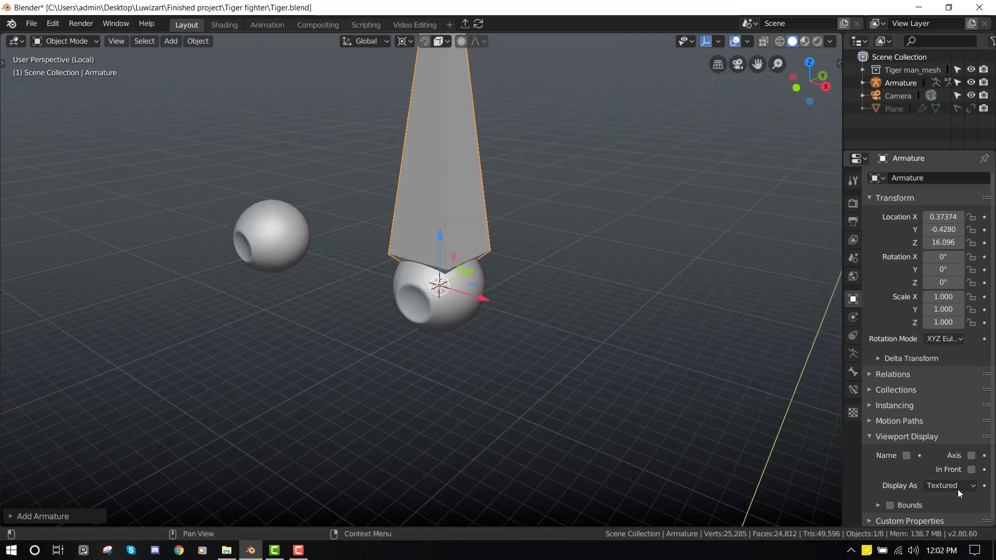
- Tick In Front, set Display As to Wire, and enter Edit Mode on the armature
left_click(966, 473)
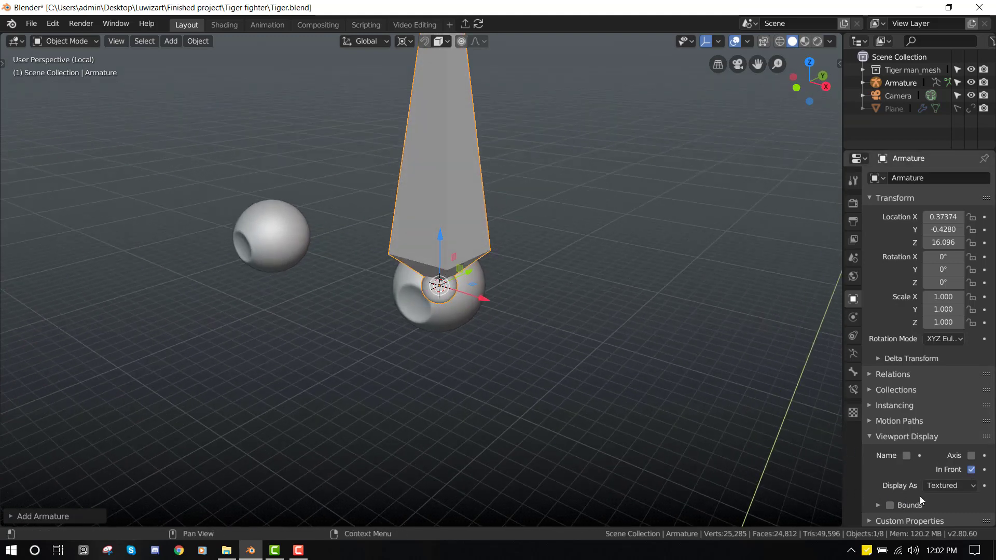
left_click(948, 486)
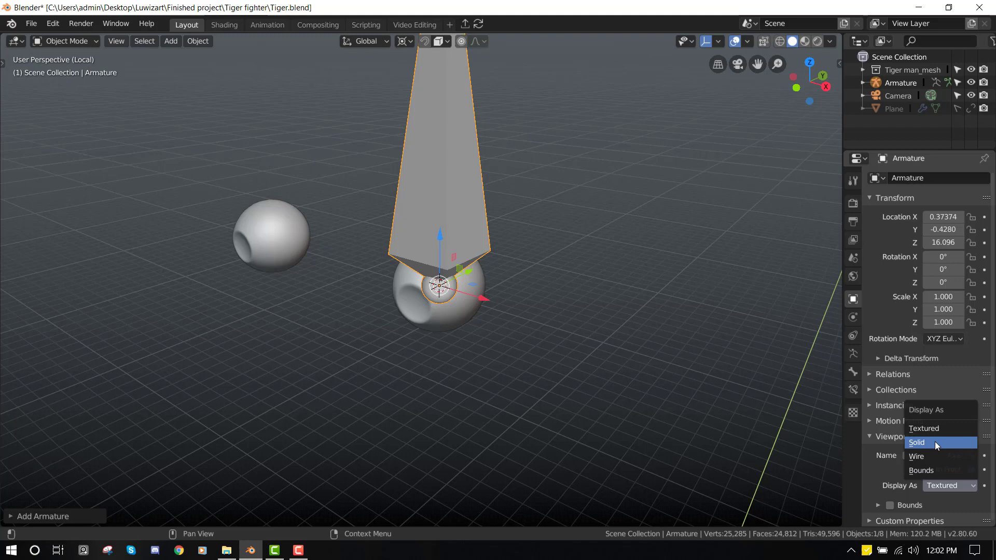
left_click(934, 456)
scroll(445, 236, "down", 4)
middle_click_drag(445, 259, 415, 365, "shift")
key("Tab")
middle_click_drag(434, 308, 409, 304)
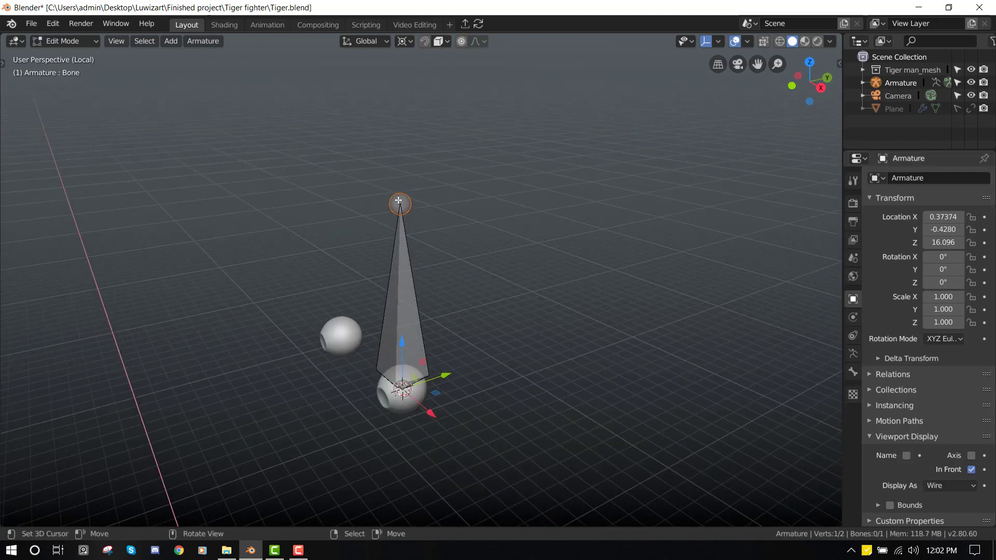
- Snap the selected bone to the 3D cursor at the eye centre
scroll(436, 202, "up", 3)
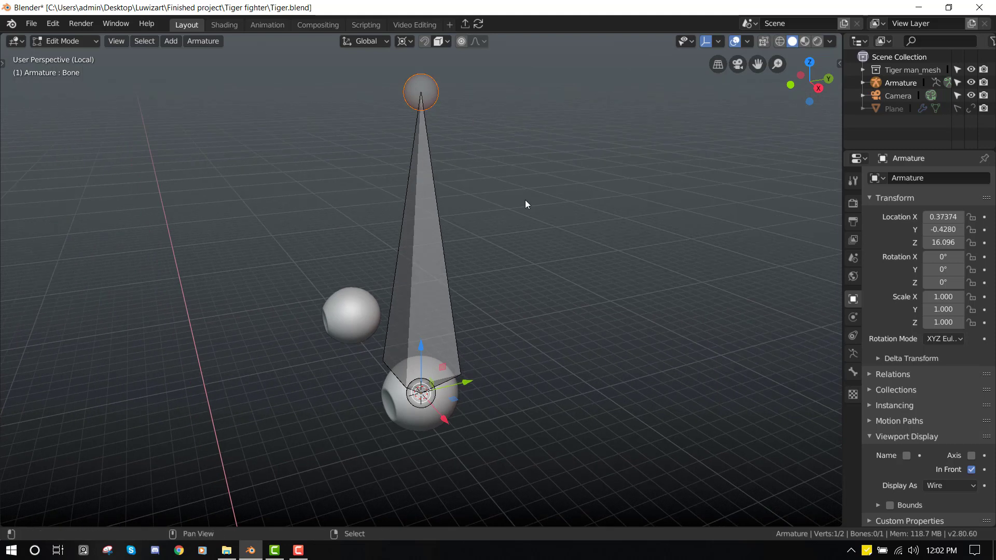
key("shift+s")
left_click(523, 137)
middle_click_drag(469, 396, 485, 291, "shift")
- Move the bone tip along Y so the bone points straight forward horizontally
key("g")
key("y")
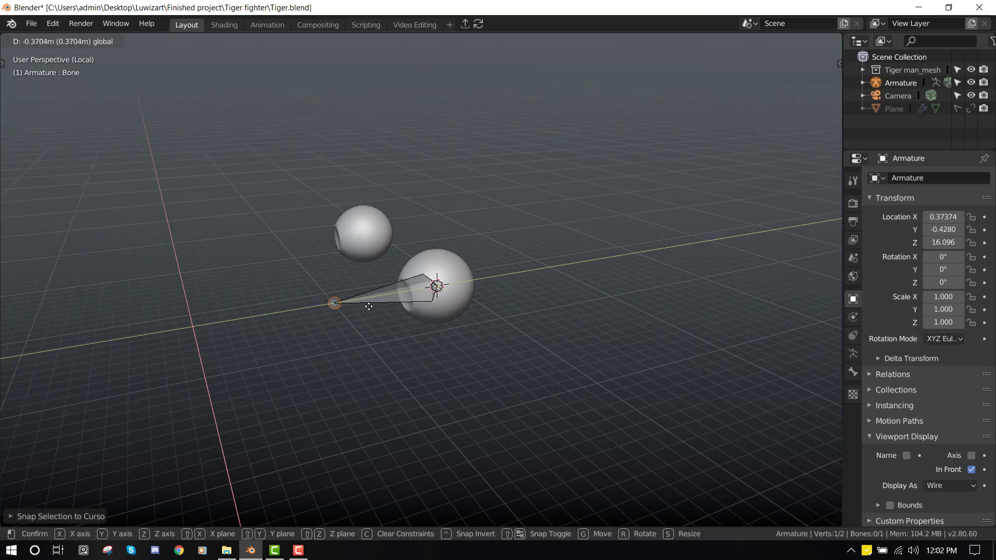
left_click(378, 305)
middle_click_drag(378, 306, 423, 313)
scroll(501, 318, "up", 1)
middle_click_drag(504, 319, 525, 335)
scroll(486, 317, "up", 1)
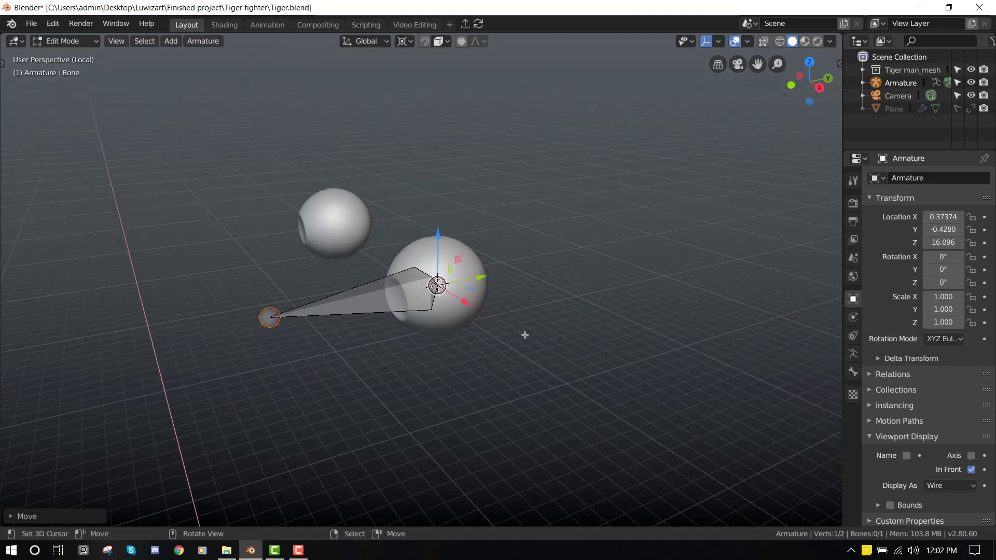
middle_click_drag(500, 336, 187, 334)
- In right side view, extrude a new bone straight up along Z from the eye bone's tip
key("KP_3")
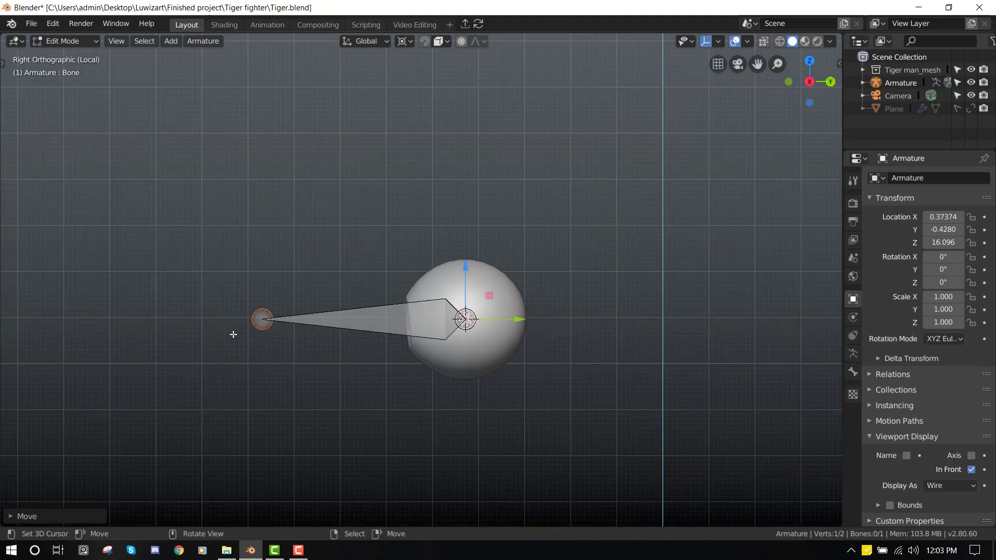
middle_click_drag(311, 356, 373, 334, "shift")
key("e")
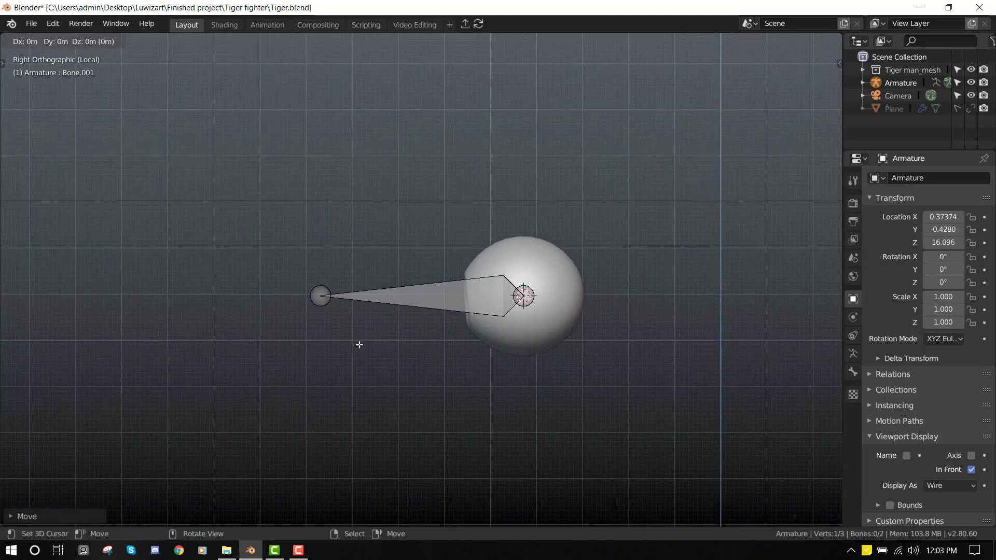
key("z")
left_click(306, 253)
- Clear the parent of the new vertical bone with Alt+P
left_click(313, 254)
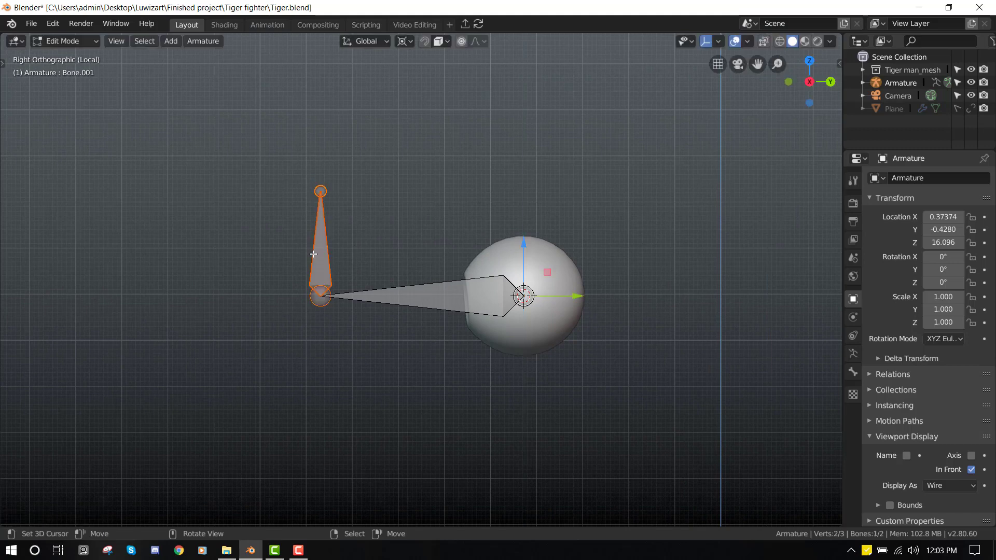
key("alt+p")
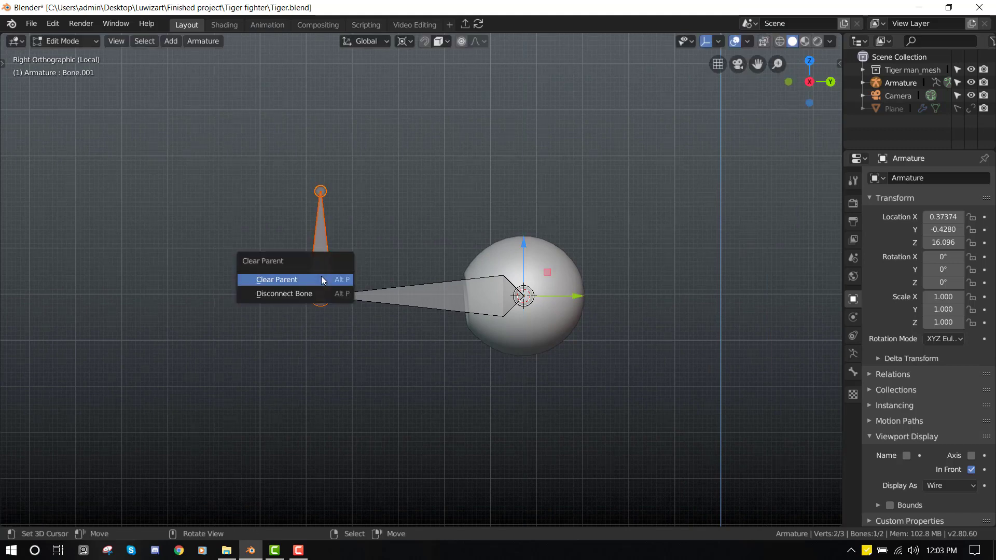
left_click(322, 280)
scroll(359, 277, "down", 3)
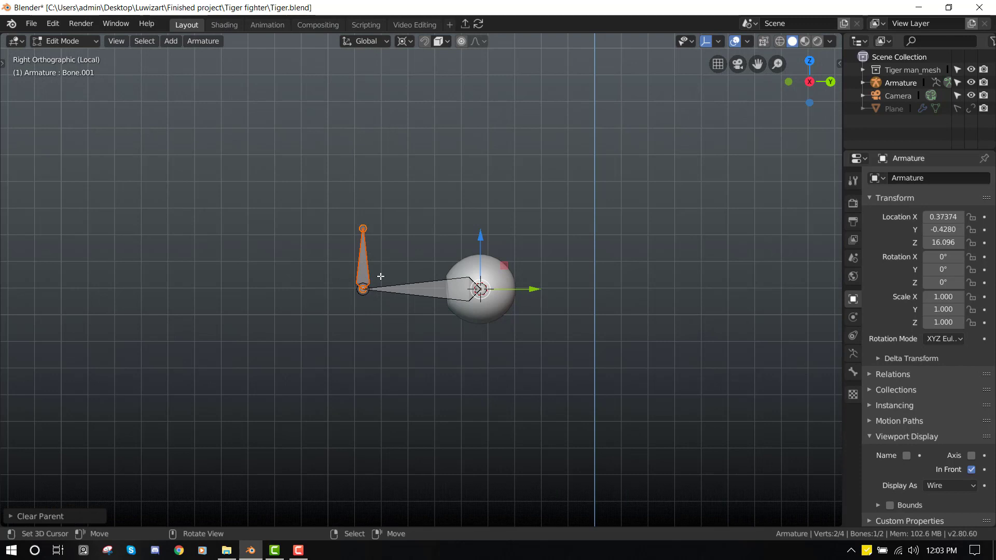
key("comma")
key("Escape")
- With a Median Point pivot, move the control bone far from the eye along Y
key("alt+a")
left_click(358, 263)
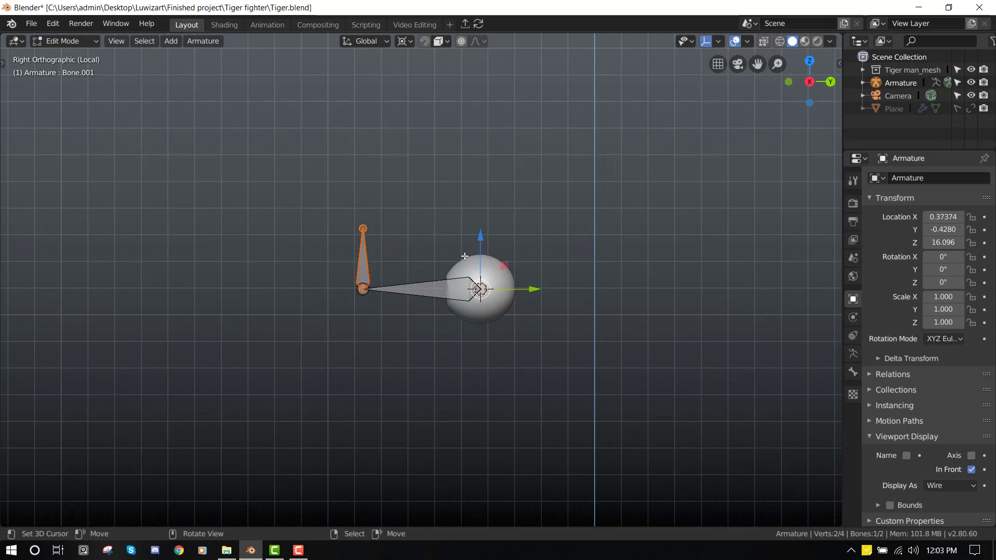
key("period")
left_click(473, 180)
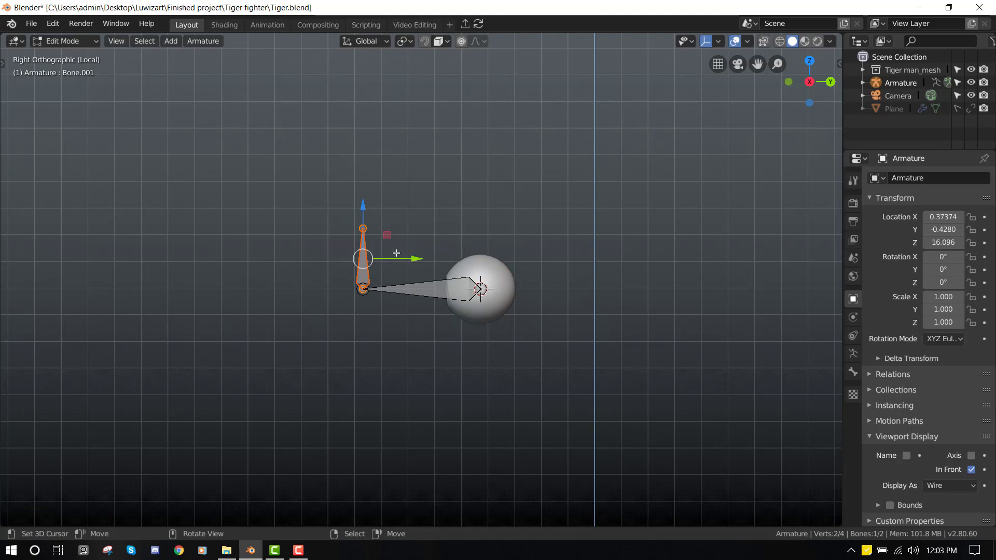
left_click_drag(396, 253, 113, 293)
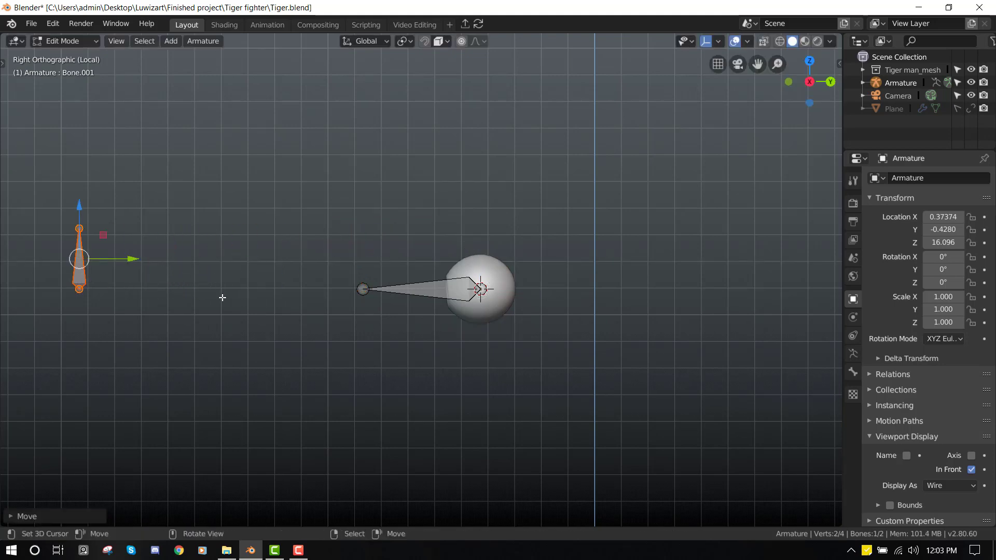
middle_click_drag(223, 298, 294, 283)
- Switch the armature to Pose Mode and test-move the eye bone, undoing the move
key("Tab")
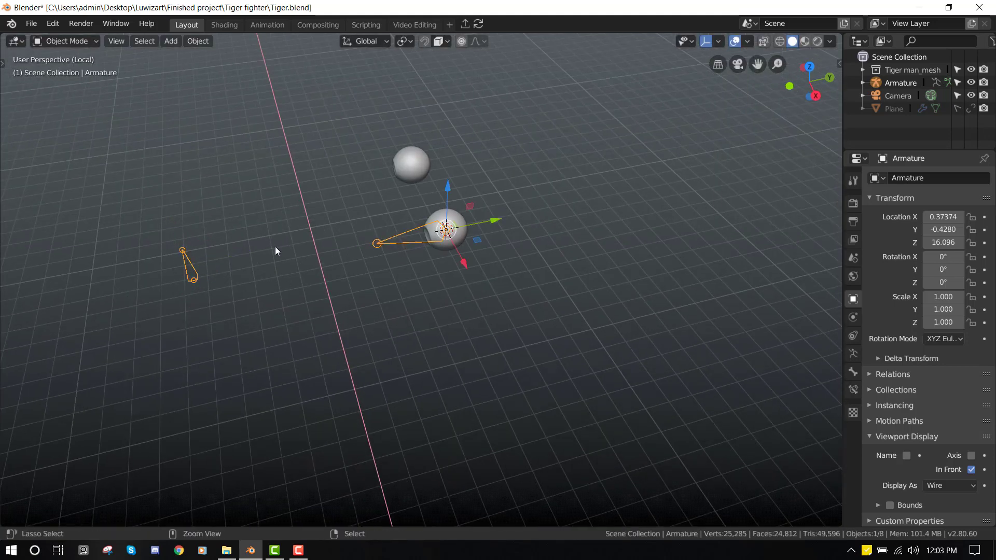
key("ctrl+Tab")
left_click(190, 272)
middle_click_drag(189, 274, 205, 313)
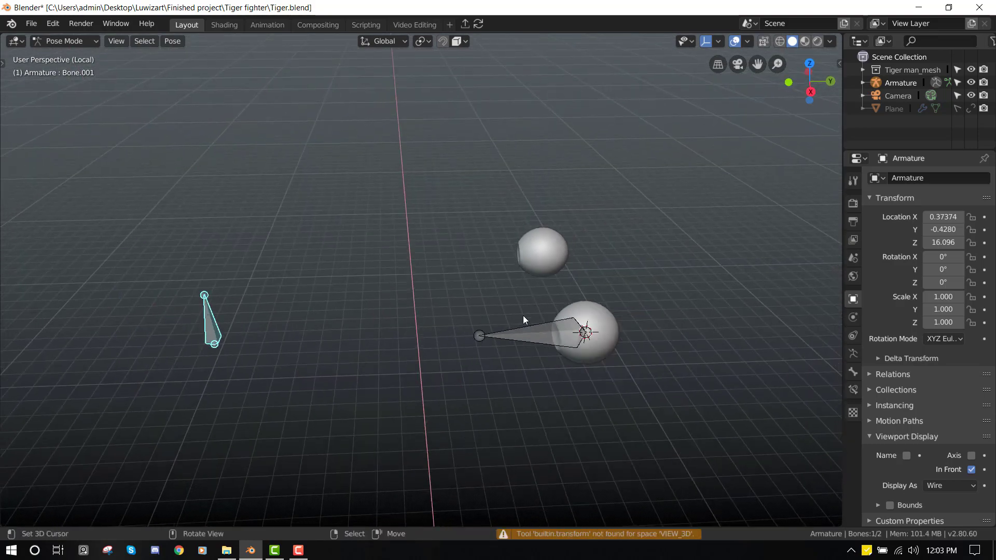
left_click(512, 335)
key("g")
left_click(536, 320)
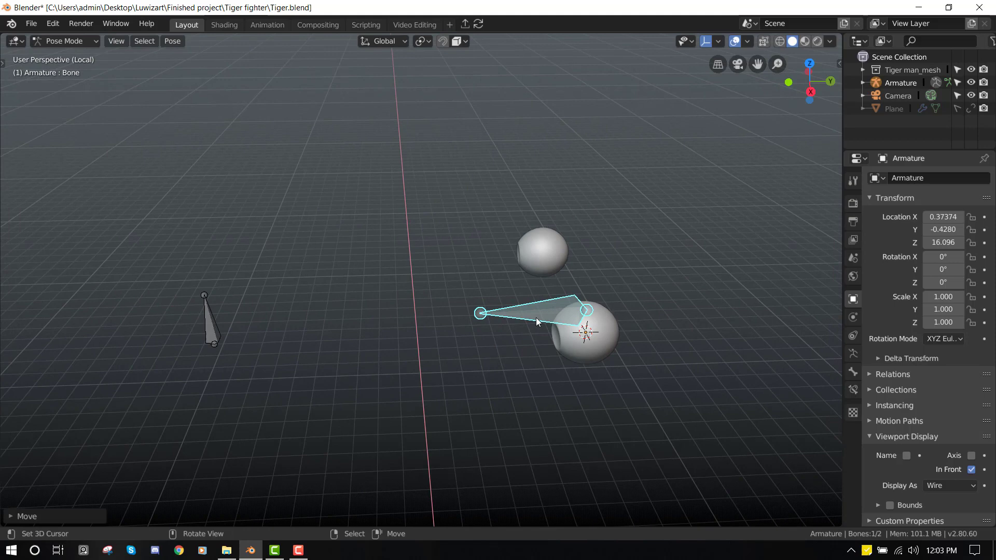
key("ctrl+z")
left_click(212, 322)
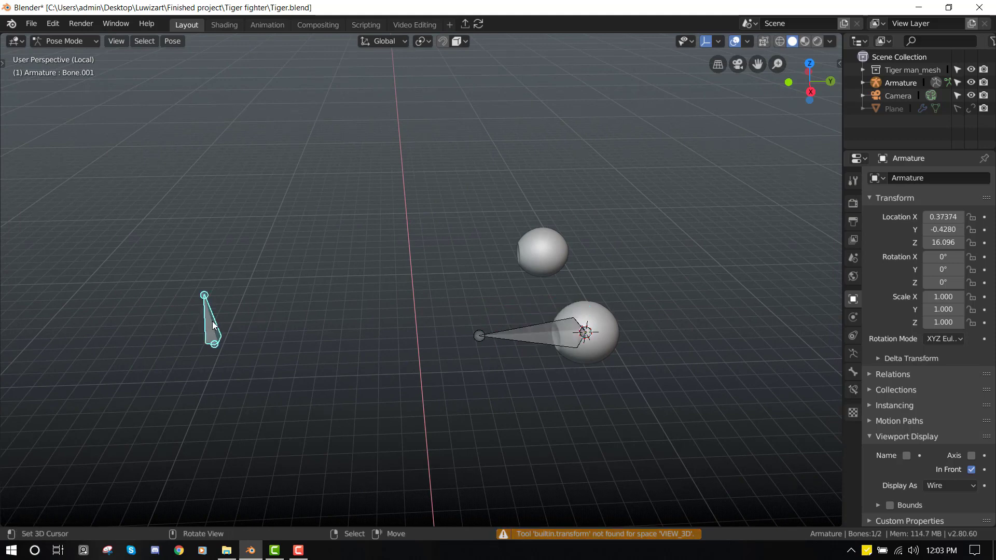
- Give the eye bone an IK constraint targeting Bone.001 with Chain Length 1
middle_click_drag(308, 335, 315, 321)
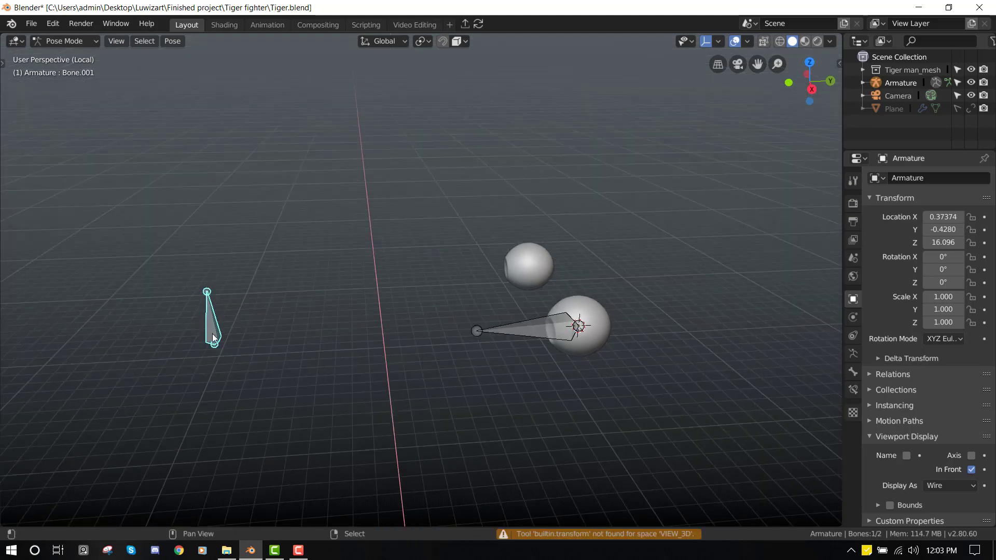
left_click(524, 331, "shift")
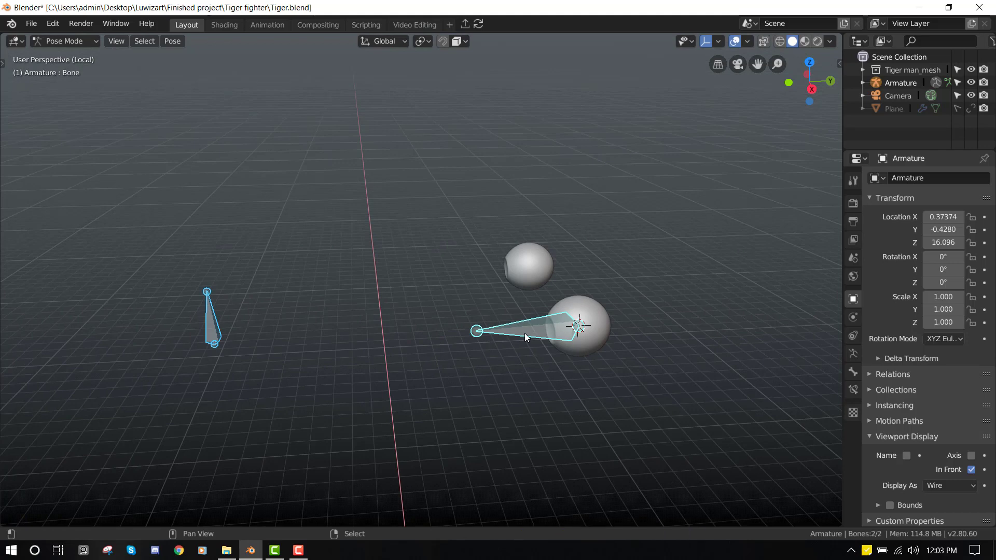
key("shift+i")
left_click(525, 334)
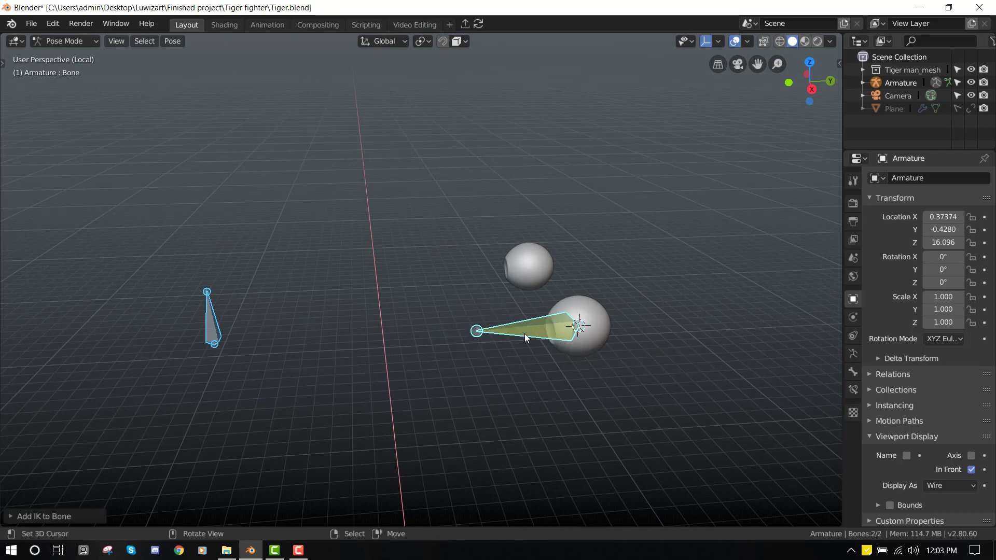
left_click(853, 336)
left_click(853, 389)
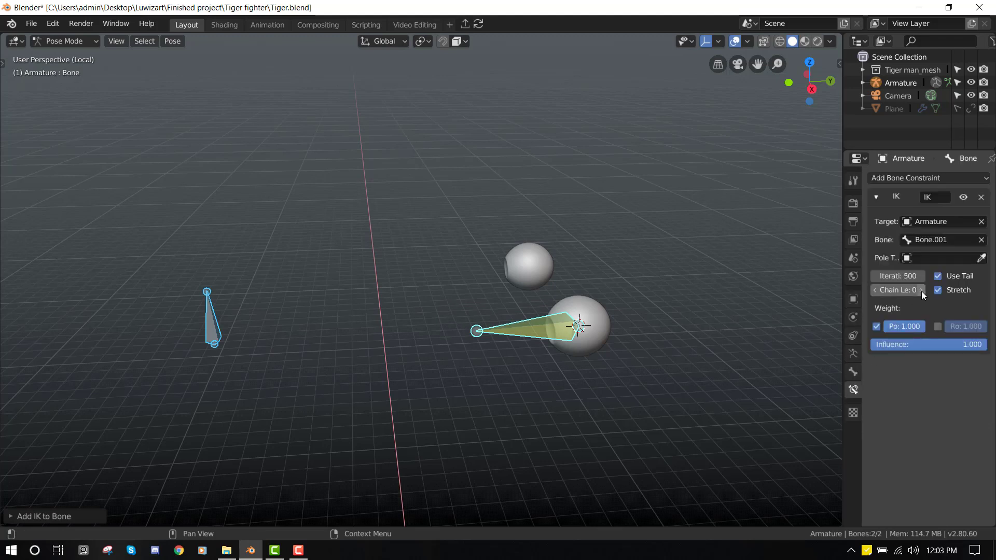
key("Return")
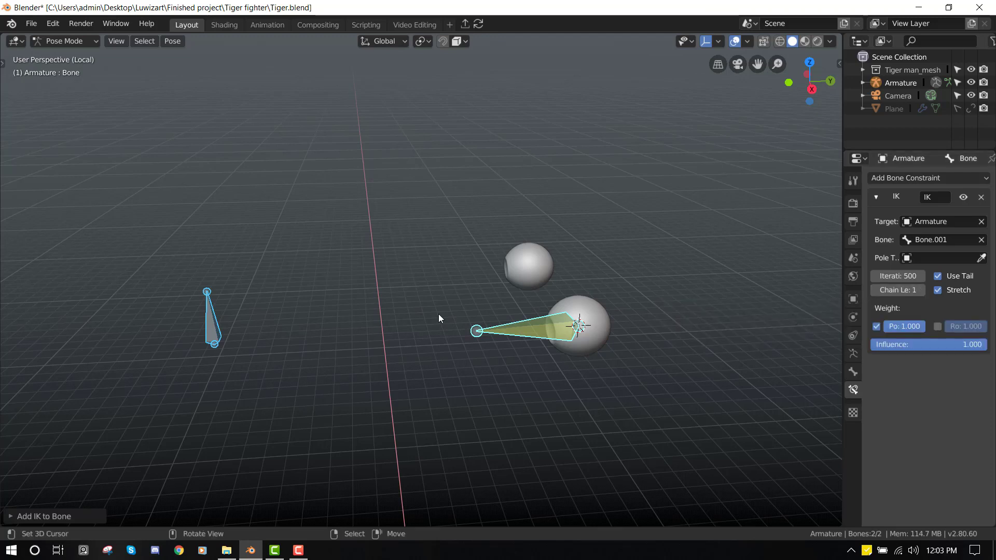
- Select Bone.001 alone and test-move it from the front view, cancelling the move
left_click(199, 329)
left_click(206, 330)
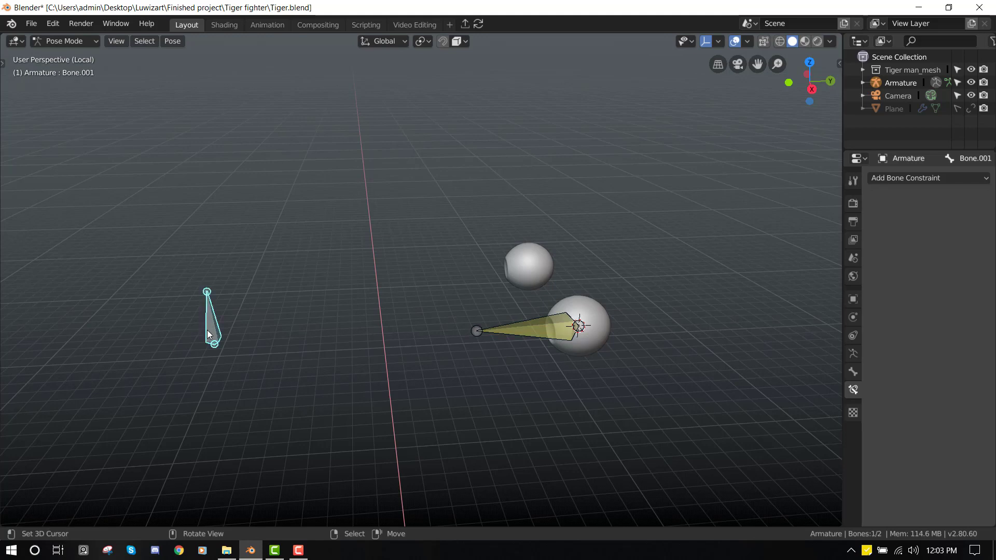
key("KP_1")
scroll(348, 296, "up", 2)
middle_click_drag(300, 339, 538, 263, "shift")
key("g")
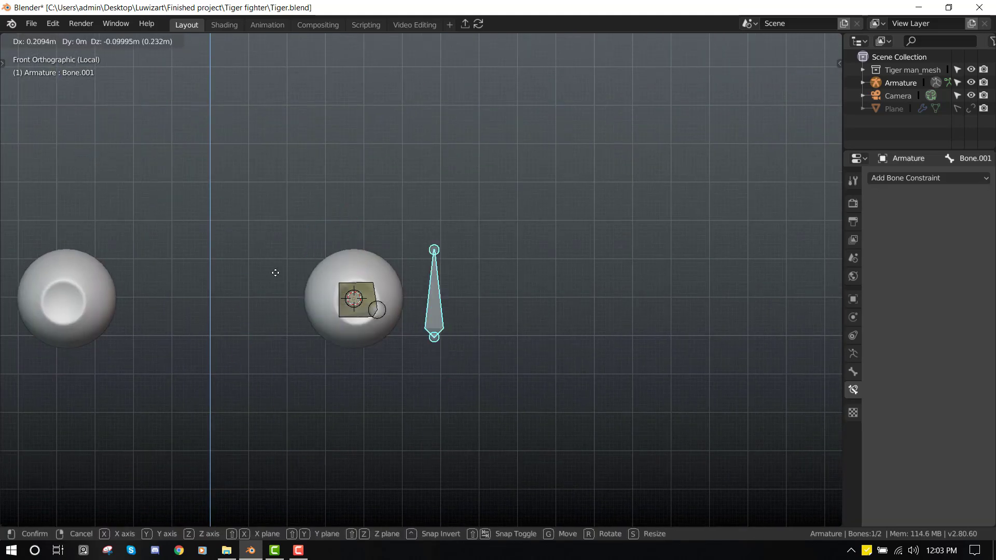
right_click(451, 286)
- Test-move Bone.001 once more, cancel, and add the eye bone to the selection
scroll(356, 356, "down", 2)
key("g")
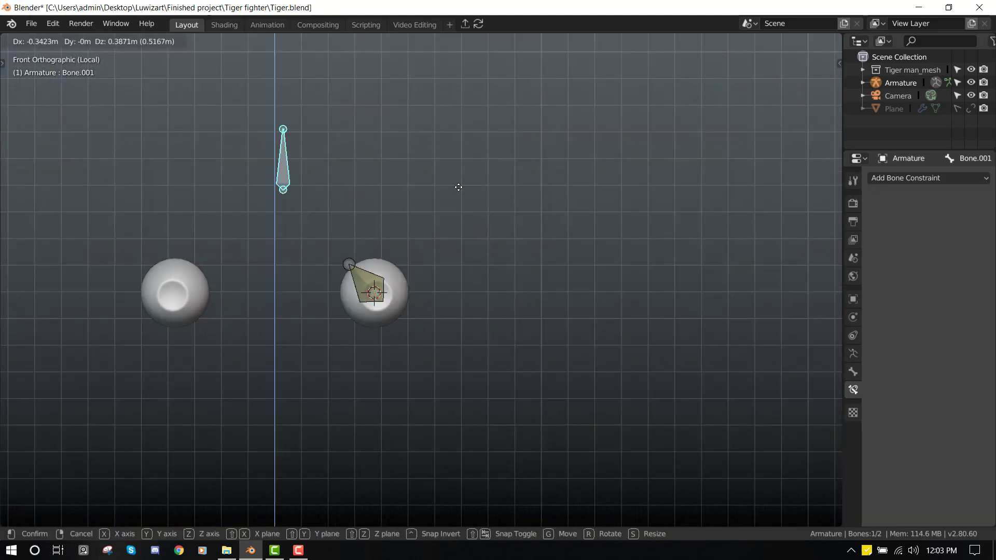
right_click(368, 400)
key("KP_3")
middle_click_drag(621, 282, 660, 272)
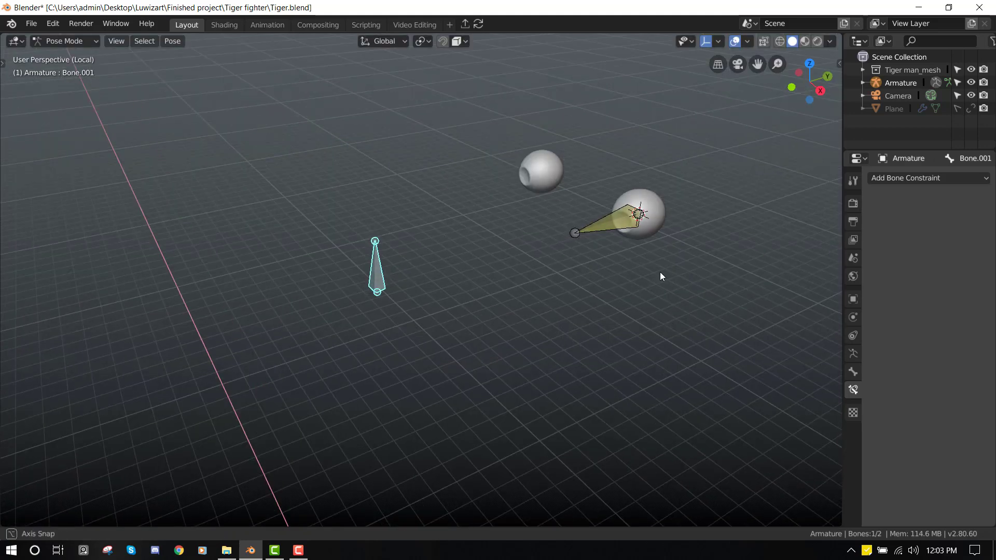
right_click(610, 235, "shift")
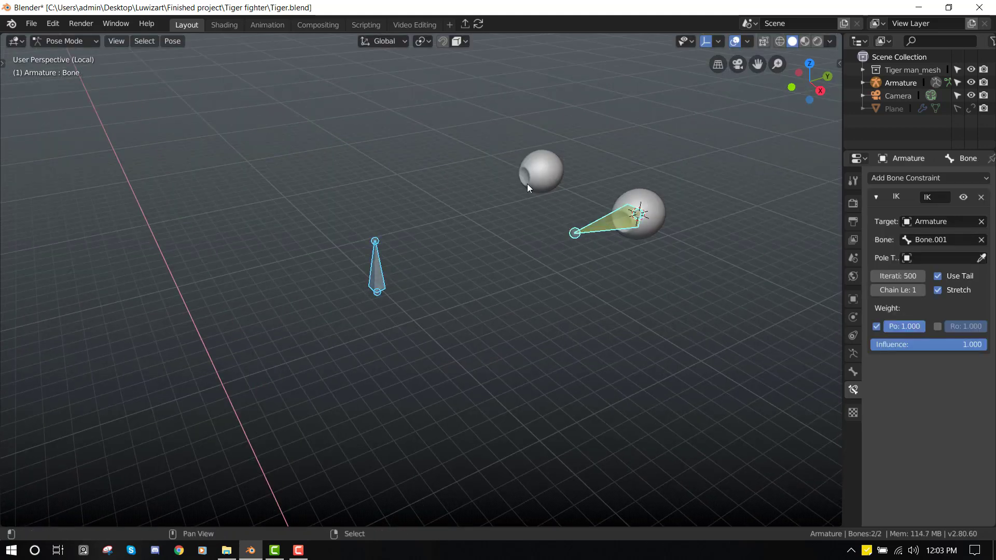
middle_click_drag(533, 174, 474, 229, "shift")
- Snap the 3D cursor to the selected eye meshes with Cursor to Selected
key("ctrl+Tab")
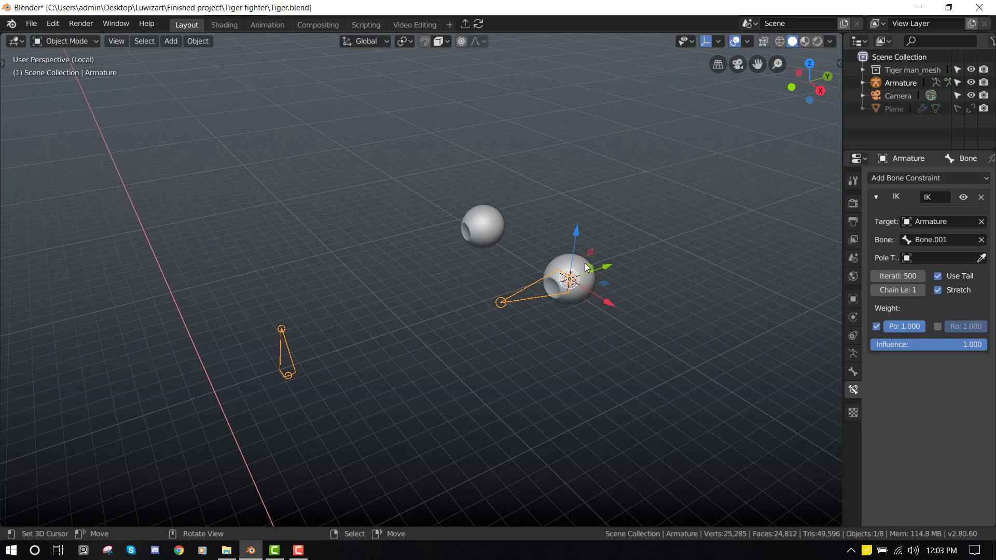
right_click(579, 264)
middle_click_drag(571, 278, 495, 236)
key("Tab")
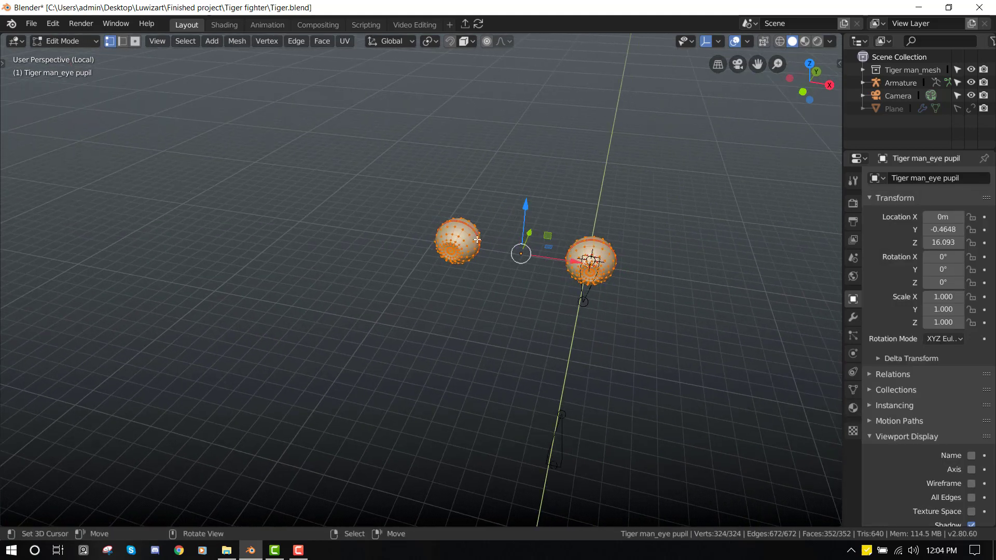
key("shift+s")
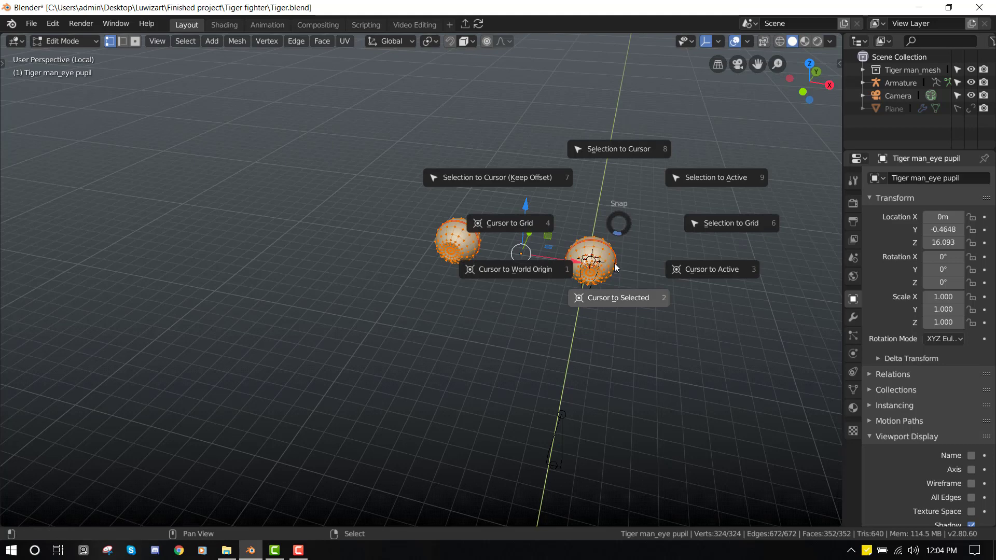
left_click(622, 298)
key("Tab")
- Set the armature's pivot to the 3D cursor and rotate both eye bones around it
middle_click_drag(549, 262, 518, 262)
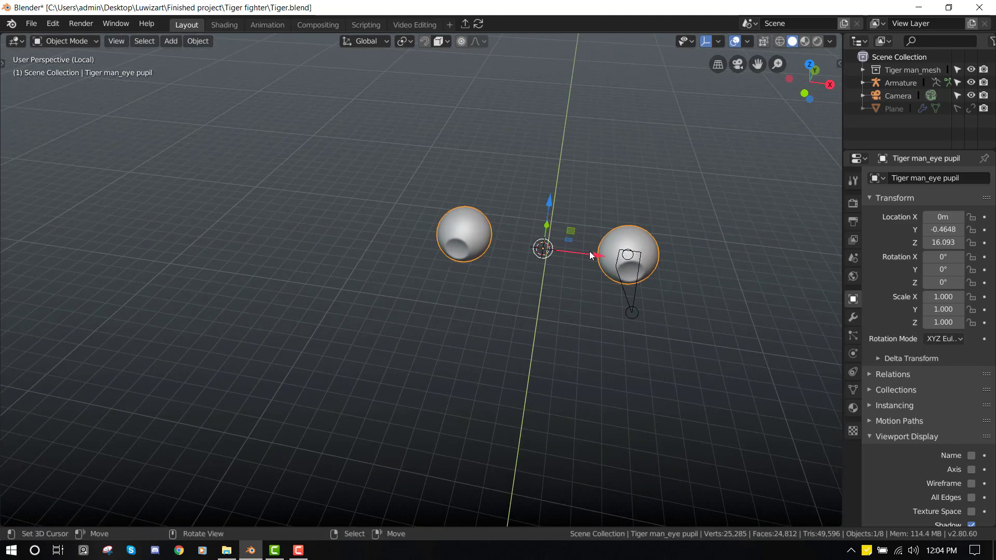
middle_click_drag(590, 255, 550, 302)
left_click(547, 317)
key("Tab")
key("period")
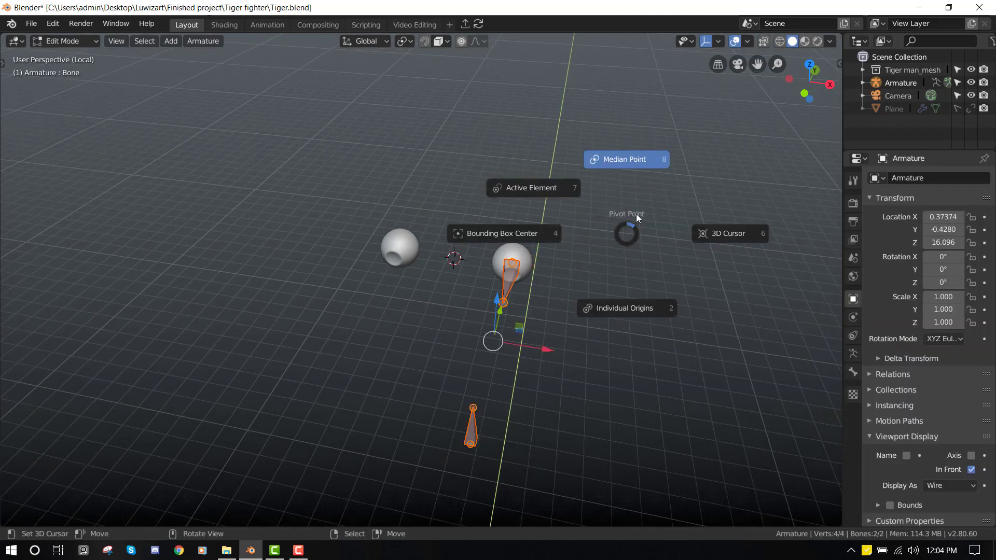
left_click(727, 238)
middle_click_drag(485, 279, 457, 357)
key("r")
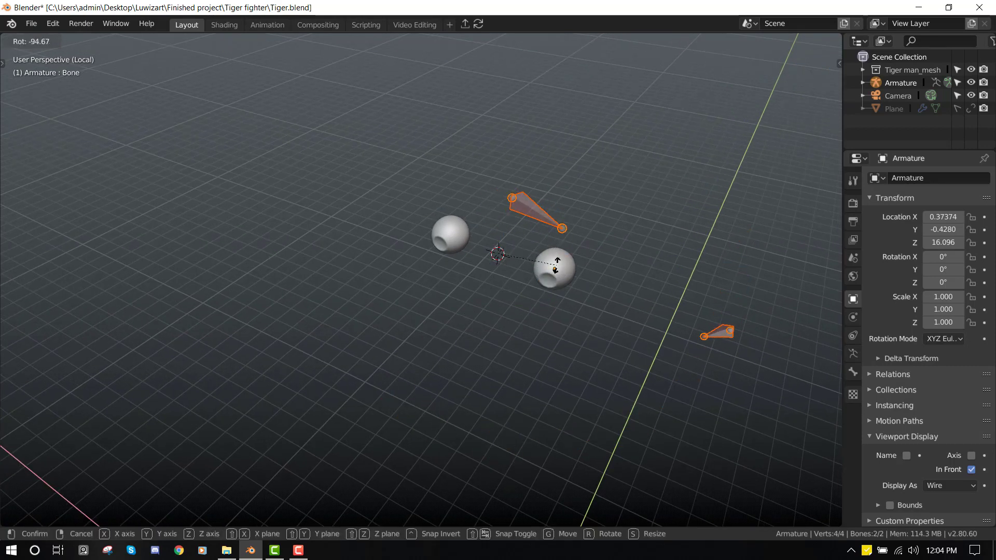
left_click(542, 302)
- Duplicate both bones and mirror the copies onto the other eye with an X scale of -1
middle_click_drag(543, 301, 522, 296)
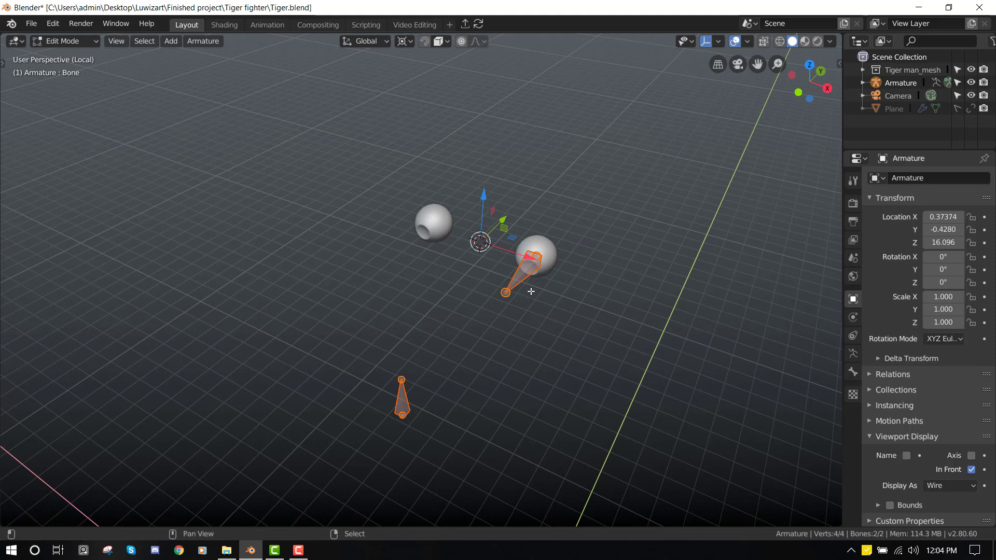
key("shift+d")
key("Escape")
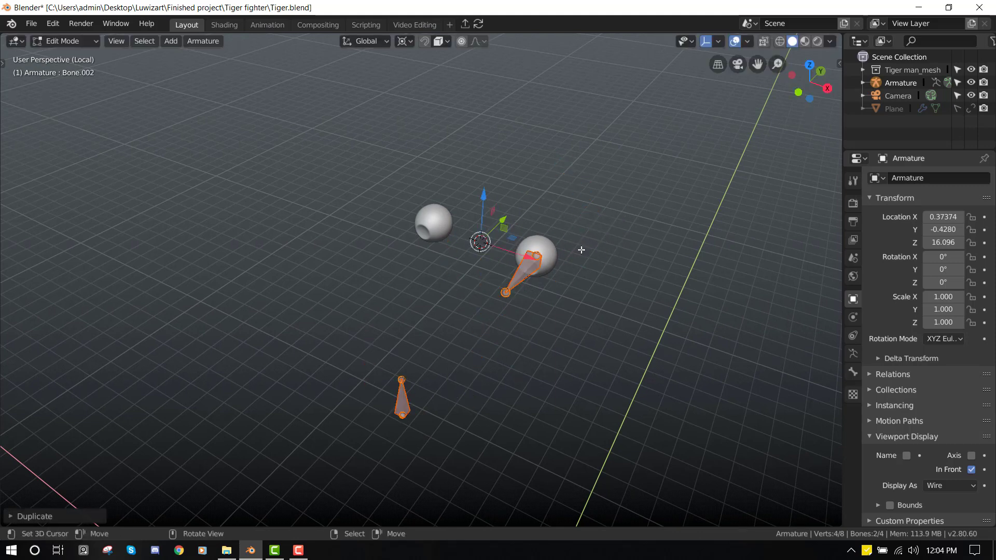
key("s")
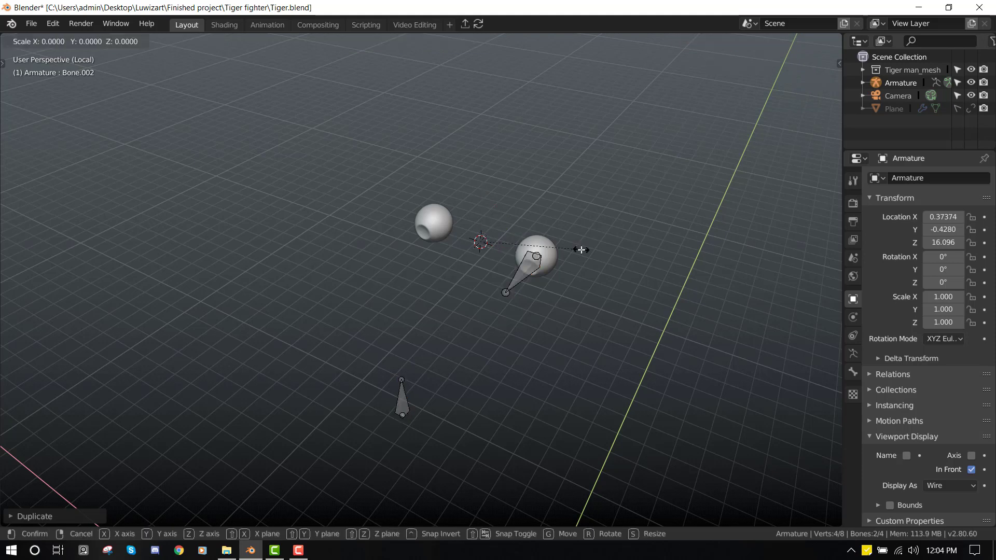
key("x")
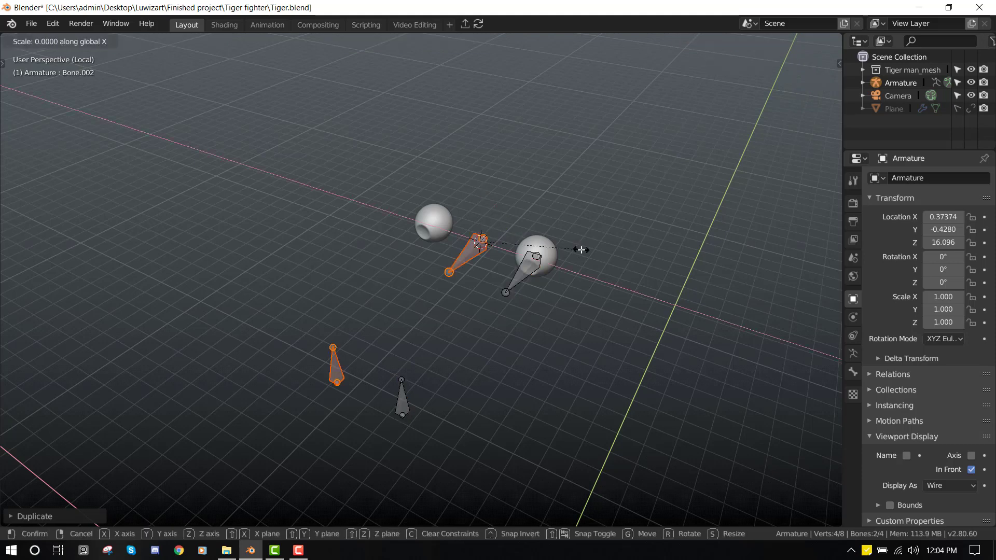
type("-1")
key("Return")
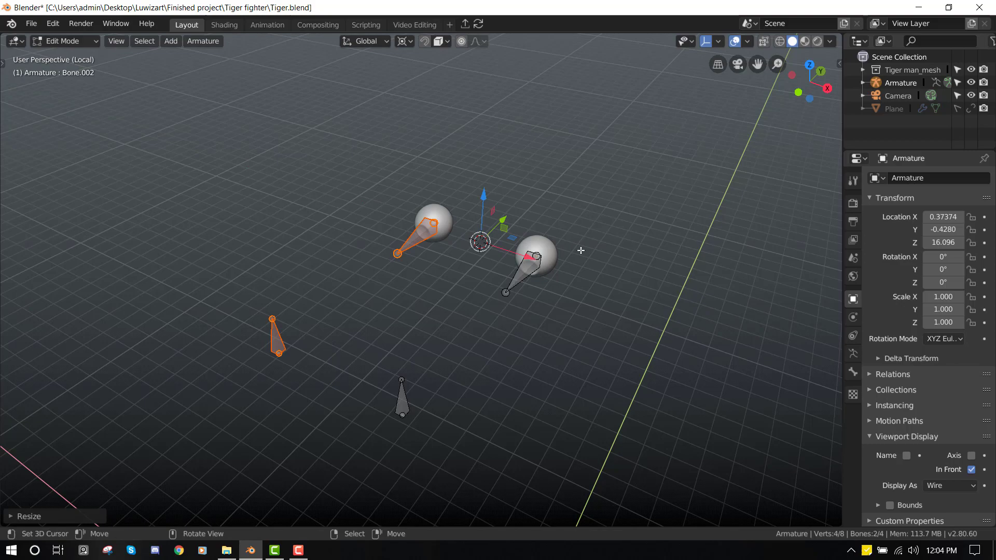
middle_click_drag(527, 295, 446, 279)
key("Tab")
- In Pose Mode, test-move control bones Bone.003 and Bone.001 and check the eye bone's IK
key("ctrl+Tab")
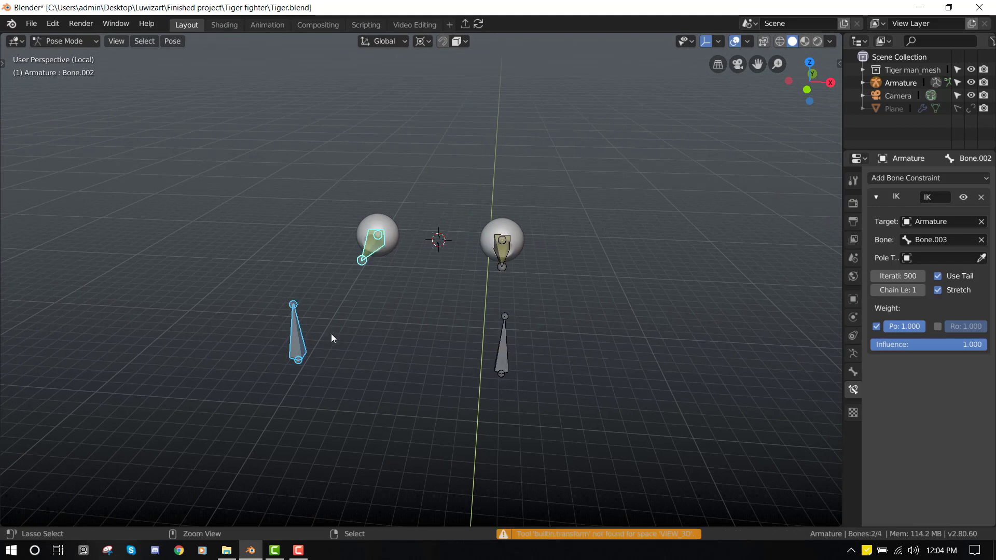
left_click(298, 343)
middle_click_drag(297, 343, 343, 318)
key("g")
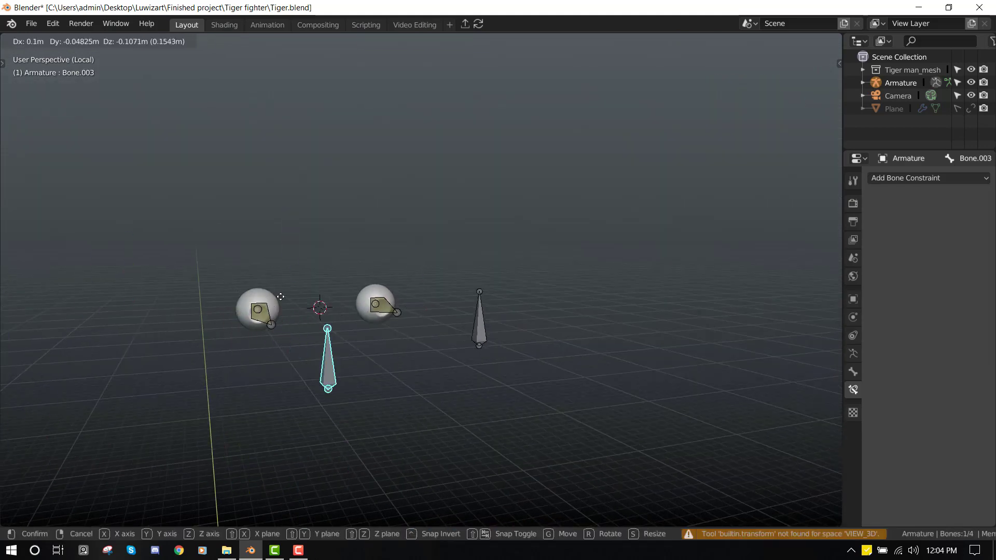
right_click(365, 297)
middle_click_drag(502, 334, 474, 337)
key("alt+a")
left_click(497, 347)
key("g")
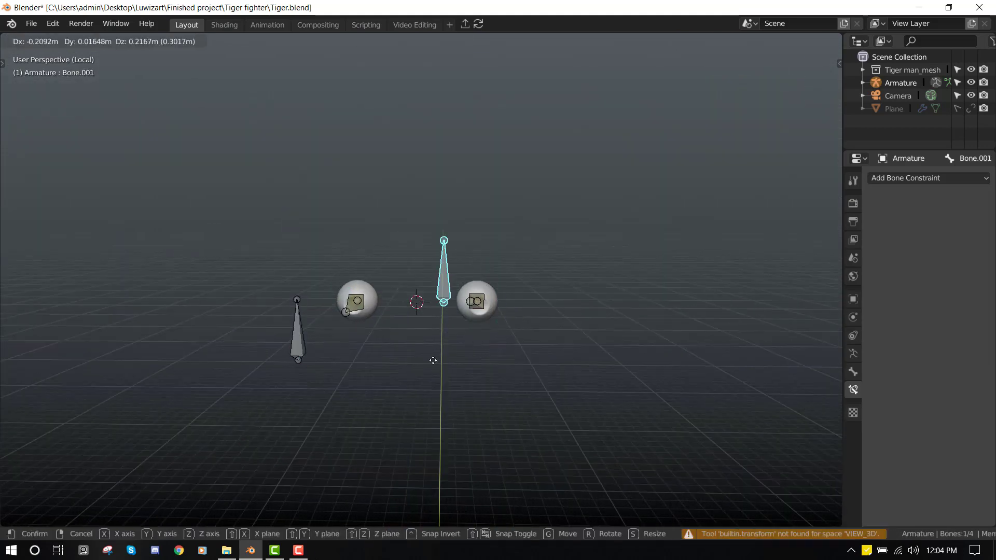
key("Escape")
key("KP_3")
middle_click_drag(669, 363, 391, 251)
left_click(392, 224)
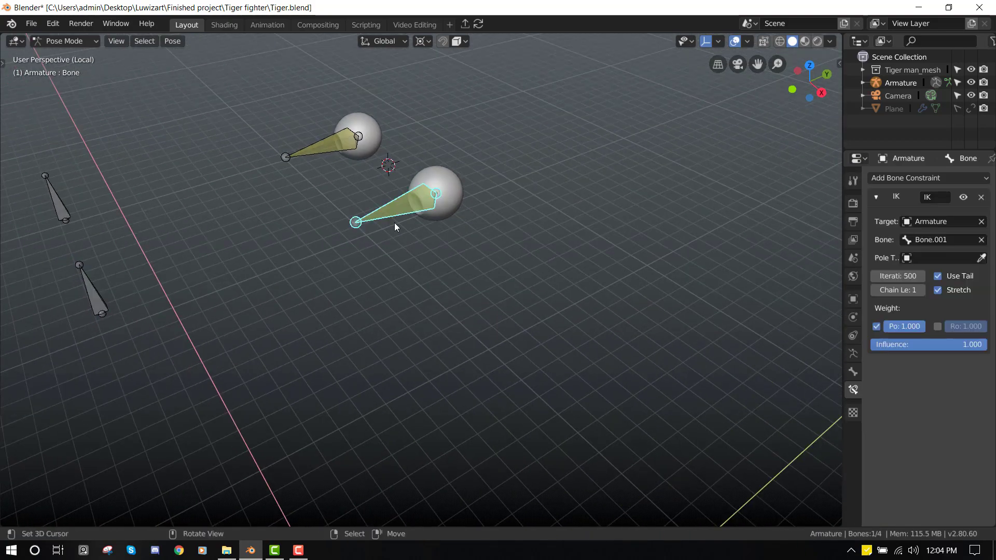
- Select both control bones in Front view and move them over the eye centres
right_click(102, 304)
key("KP_1")
middle_click_drag(294, 301, 486, 286, "shift")
scroll(474, 285, "up", 3)
middle_click_drag(377, 279, 338, 314)
scroll(337, 308, "down", 6)
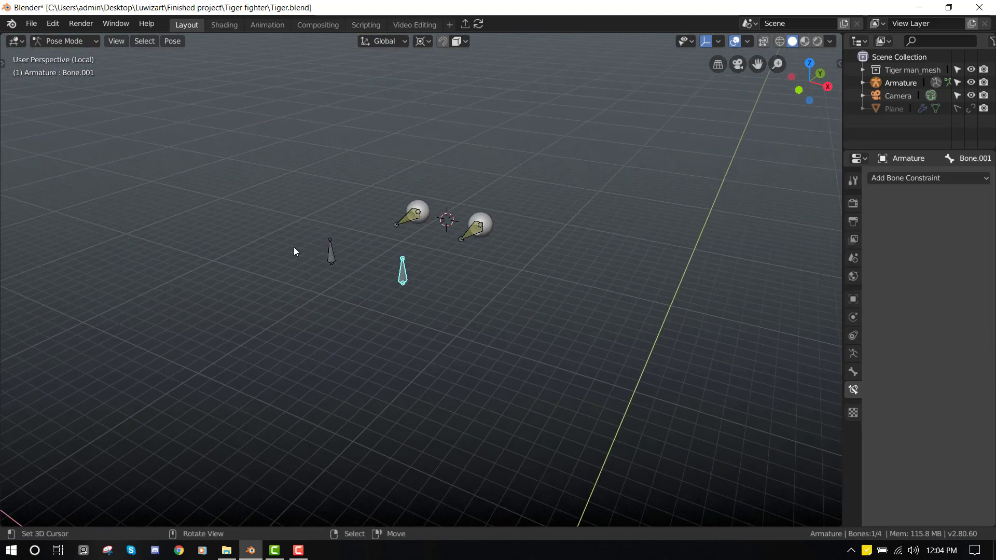
left_click(328, 251, "shift")
key("KP_1")
scroll(375, 256, "up", 2)
key("g")
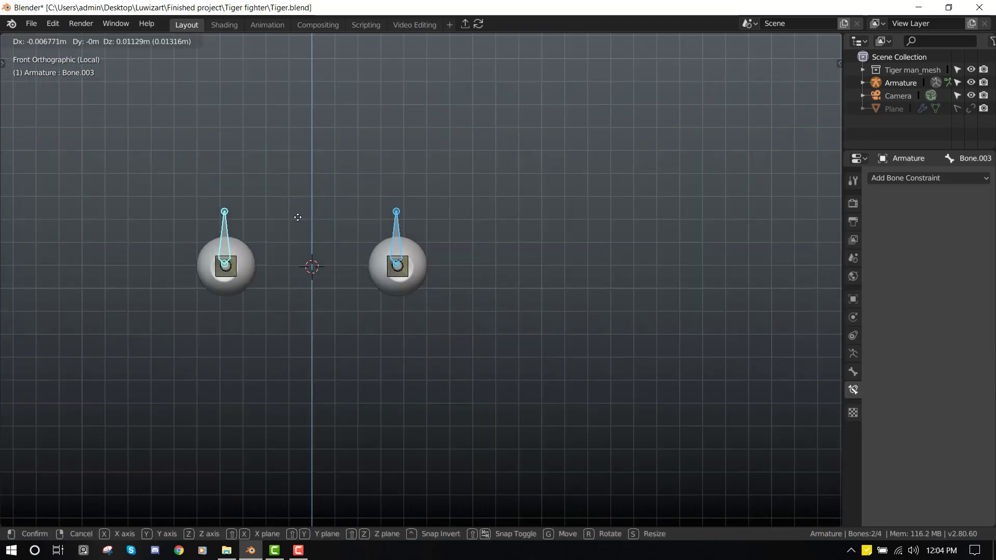
left_click(407, 278)
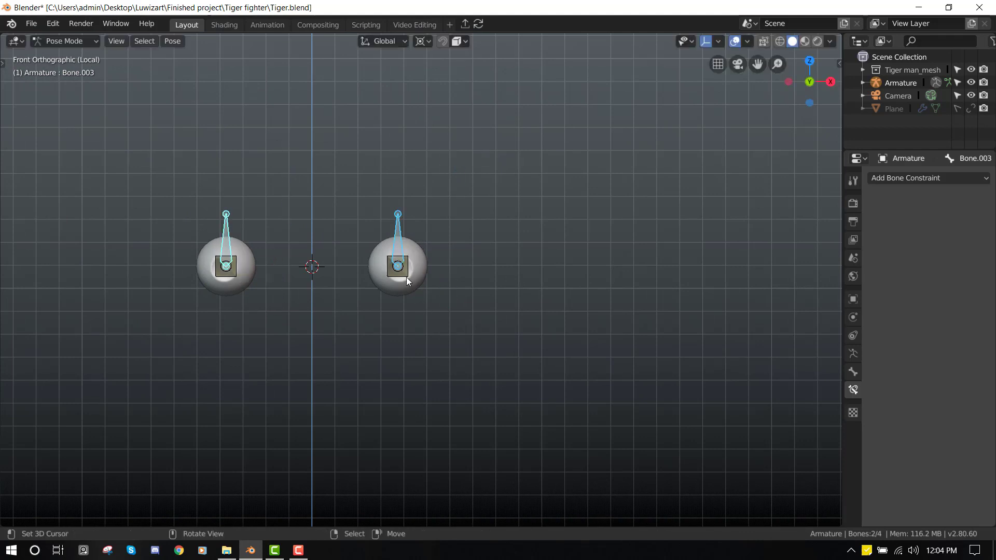
left_click(397, 215)
- Duplicate Bone.001 with a median-point pivot, move it to the centre line and lengthen its tip
key("g")
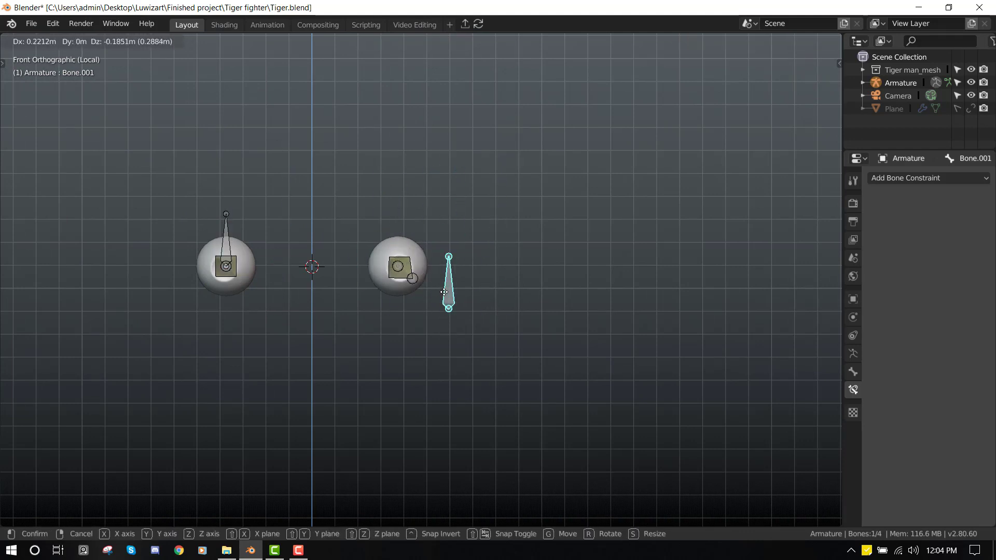
key("Escape")
key("Tab")
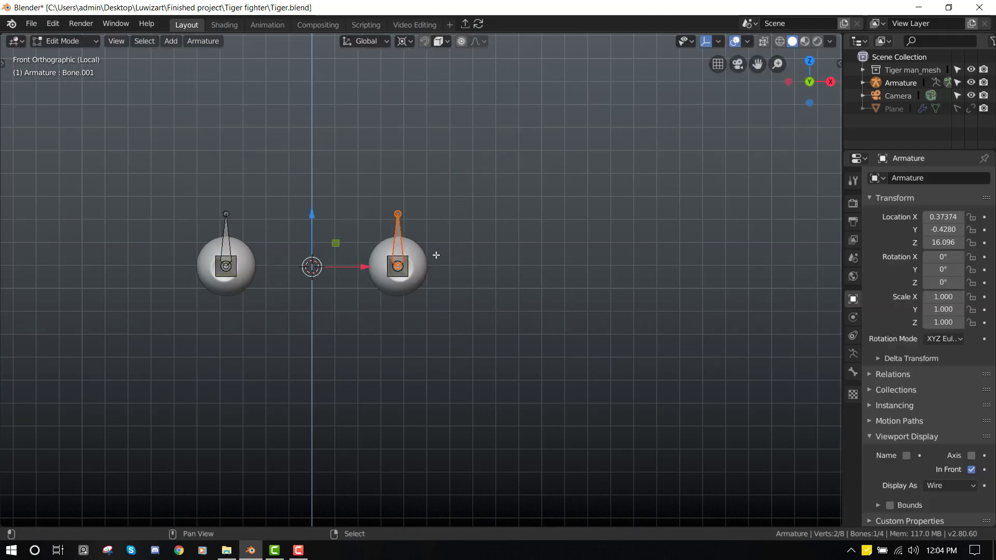
key("period")
left_click(515, 143)
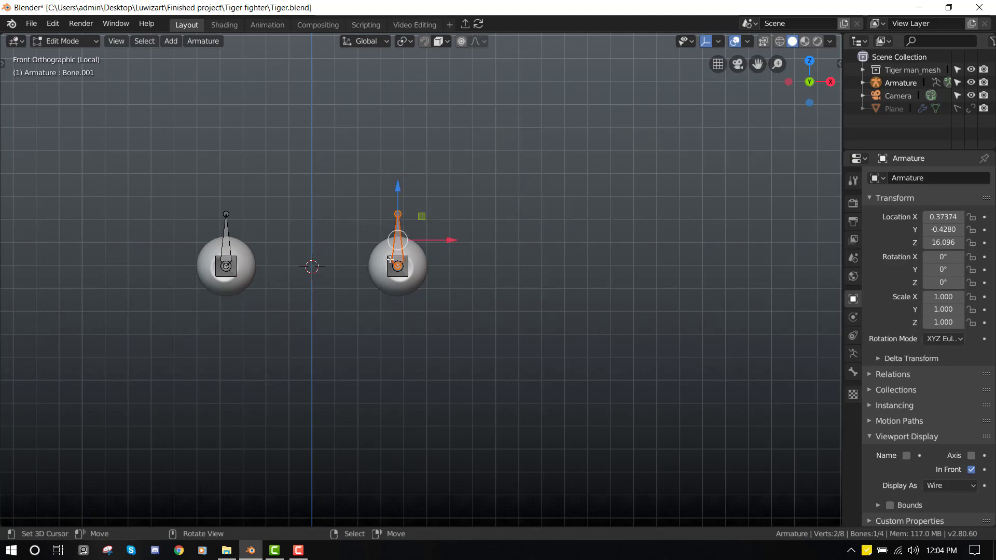
key("shift+d")
right_click(462, 249)
left_click_drag(458, 241, 374, 253)
right_click(314, 213)
left_click_drag(313, 165, 314, 131)
- Parent both eye control bones to the centre bone with Keep Offset
middle_click_drag(251, 246, 303, 274)
key("alt+a")
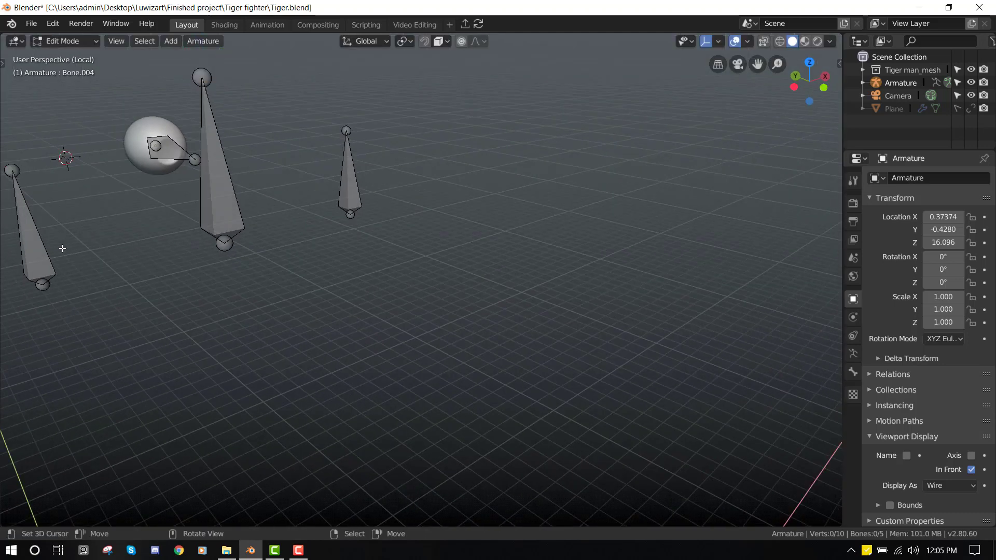
scroll(84, 259, "down", 3)
left_click(229, 262)
left_click(380, 221, "shift")
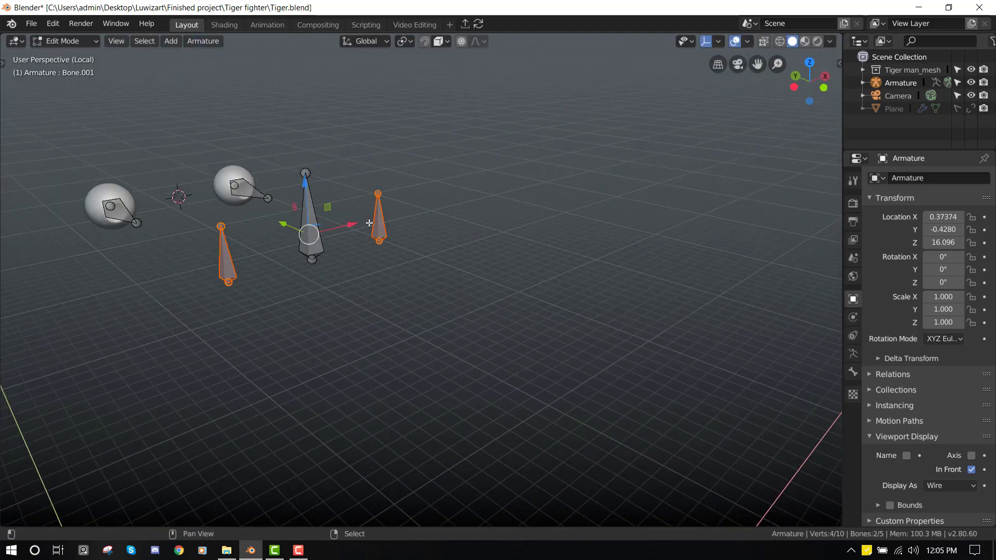
left_click(305, 225, "shift")
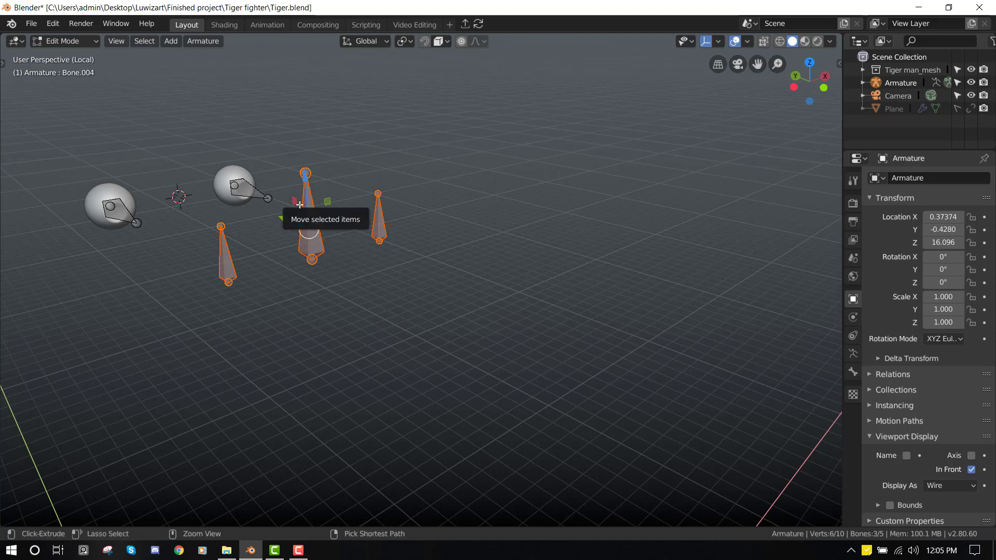
key("ctrl+p")
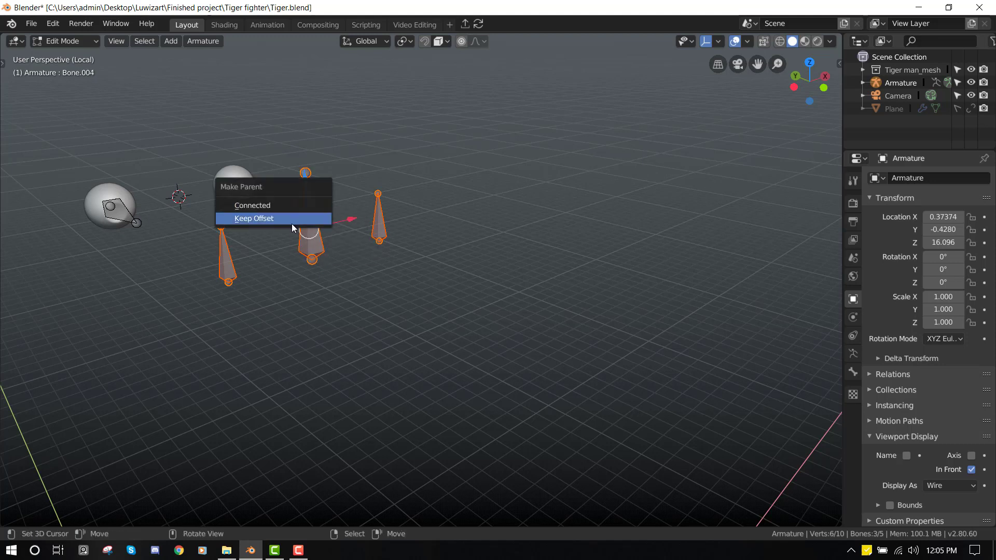
left_click(292, 223)
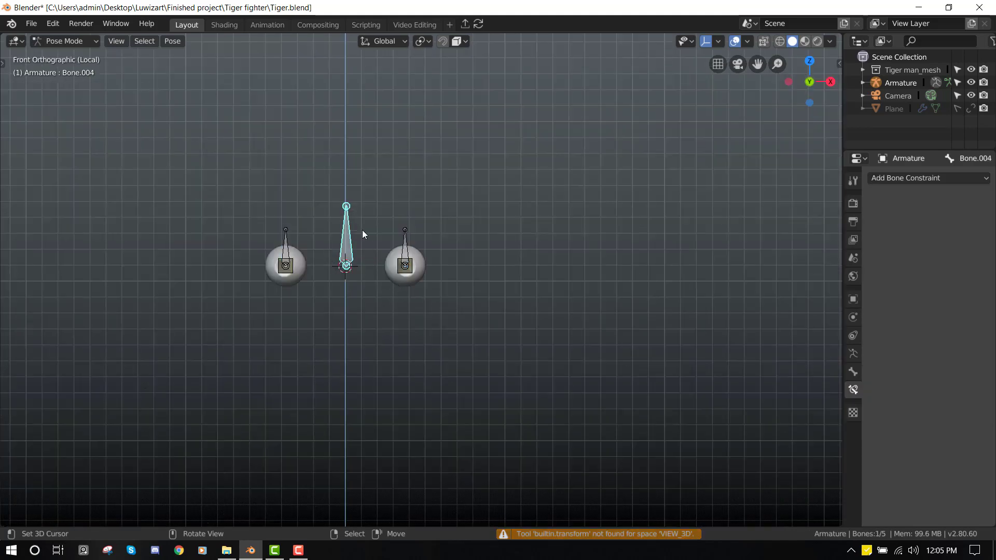
- Test-move the master bone and Bone.001 to confirm the eye controls follow
scroll(362, 229, "up", 1)
key("g")
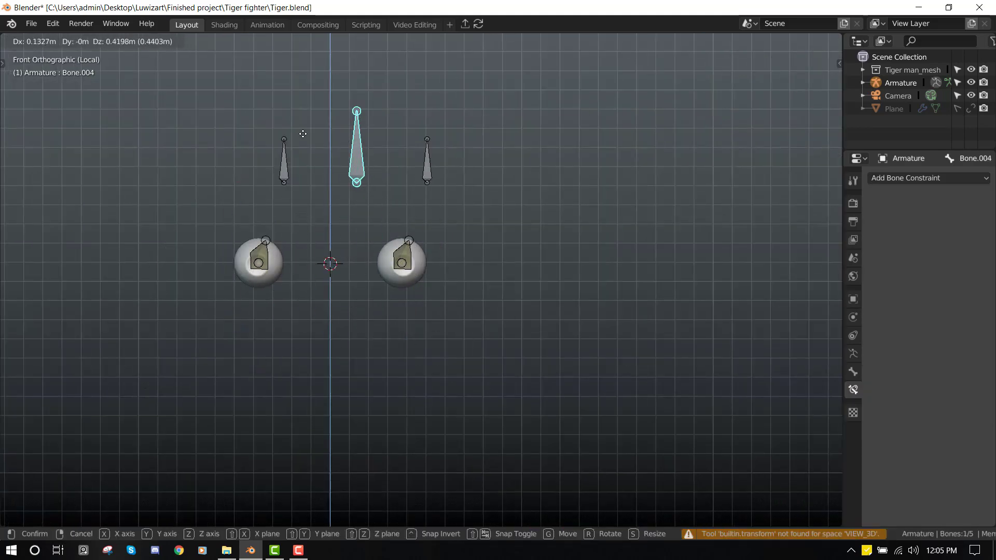
left_click(346, 136)
right_click(372, 141)
key("g")
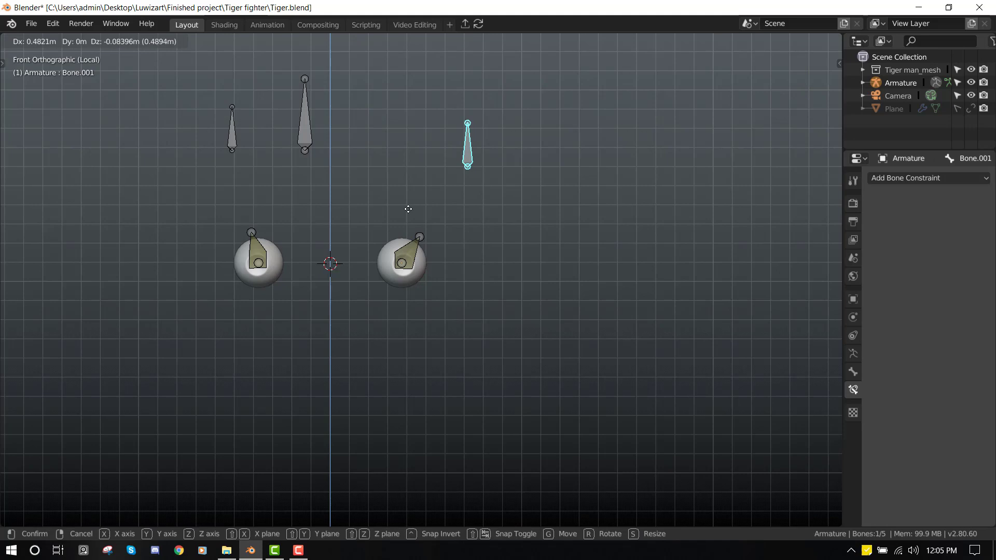
left_click(316, 193)
- Test-move Bone.003, then clear the selection and view the rig from the side
left_click(226, 129)
key("g")
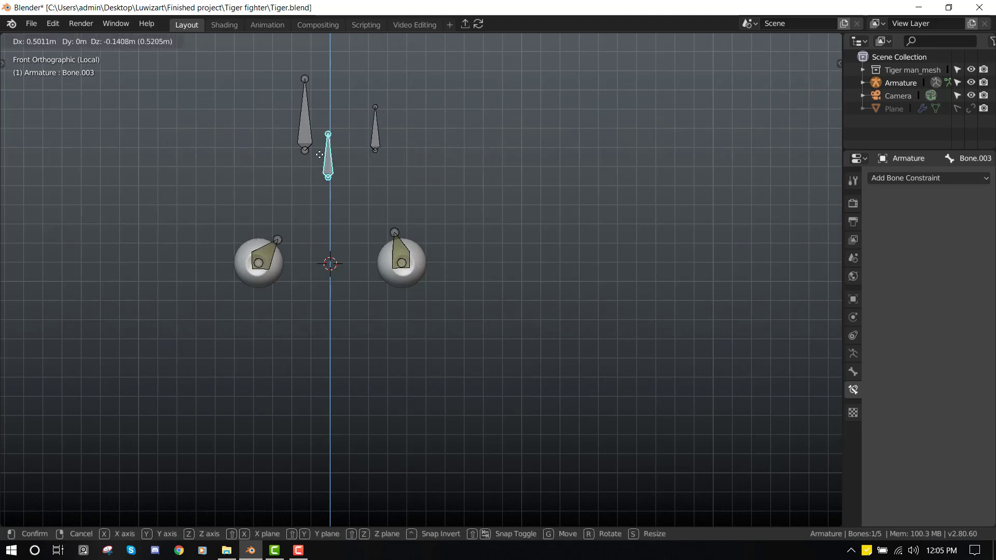
right_click(320, 155)
key("a")
middle_click_drag(335, 157, 375, 292)
key("alt+a")
key("KP_3")
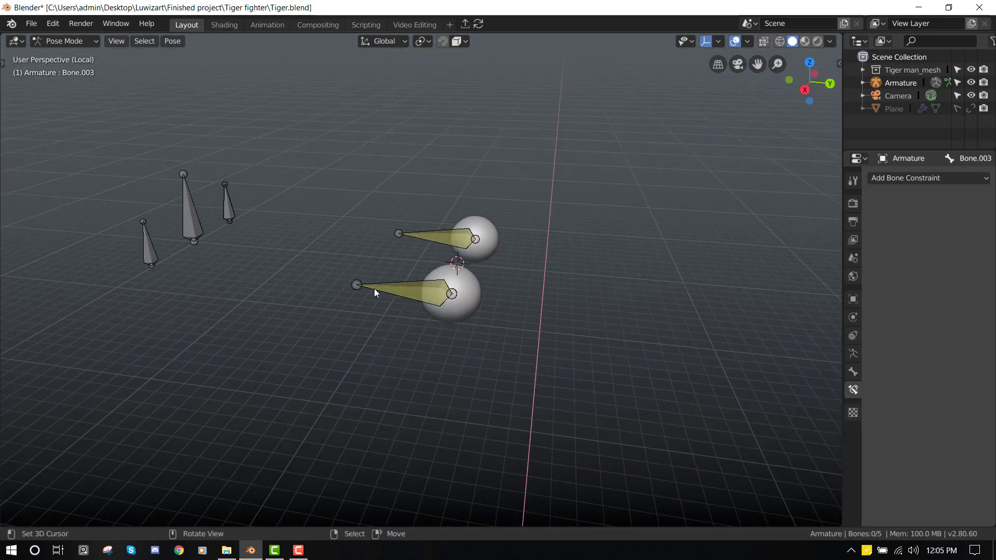
- Duplicate the tall control bone and place the copy to the right of the eyes
key("KP_3")
key("Tab")
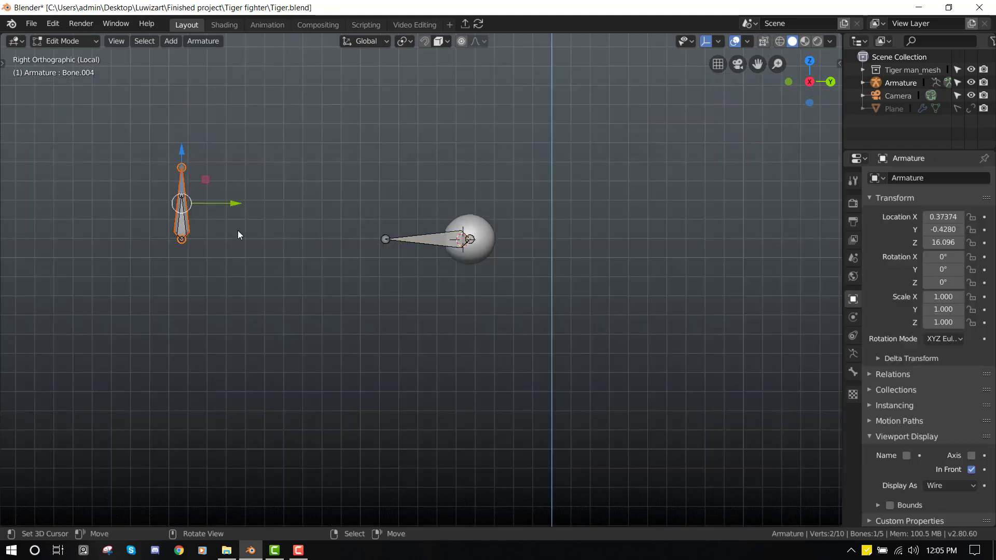
key("shift+d")
left_click(562, 278)
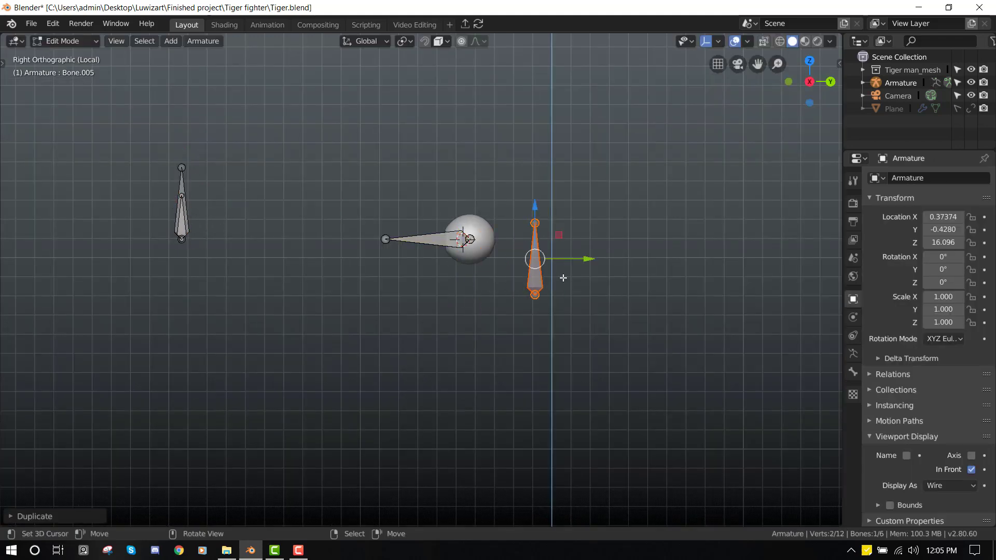
mouse_move(562, 278)
middle_mouse_down()
mouse_move(507, 317)
mouse_move(569, 277)
middle_mouse_up()
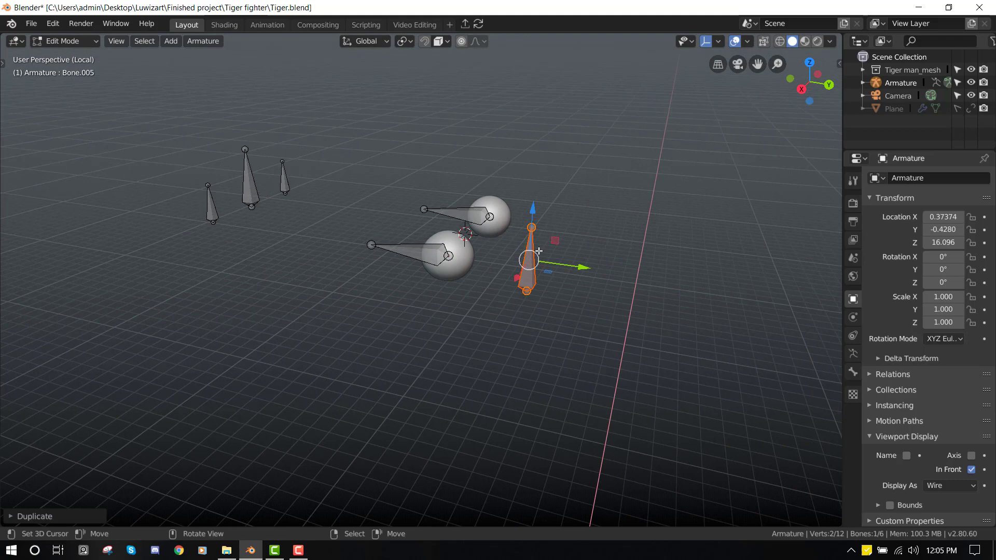
left_click_drag(531, 210, 534, 200)
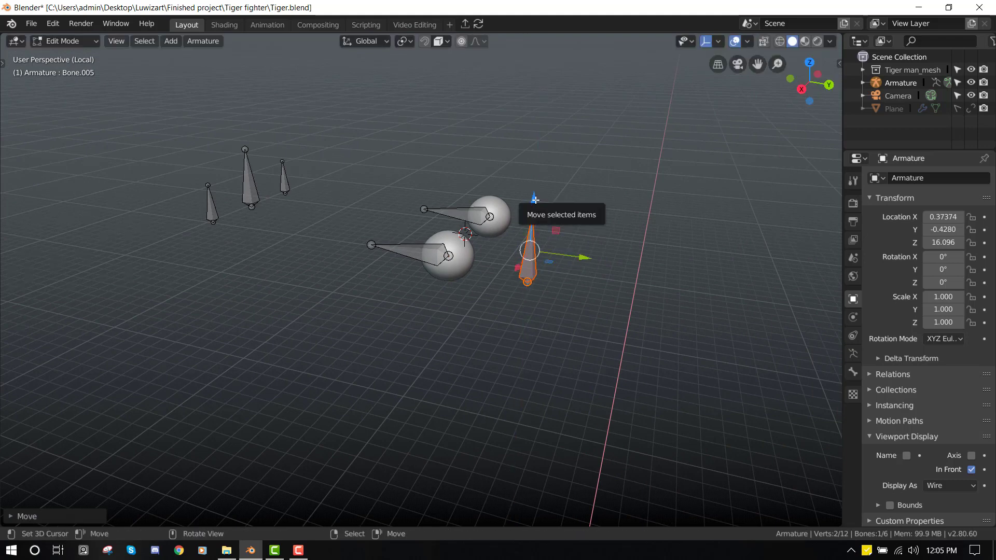
middle_click_drag(535, 199, 386, 310)
- Parent both eye bones to the new bone with Keep Offset
left_click(386, 310)
left_click(436, 234, "shift")
middle_click_drag(436, 235, 408, 228)
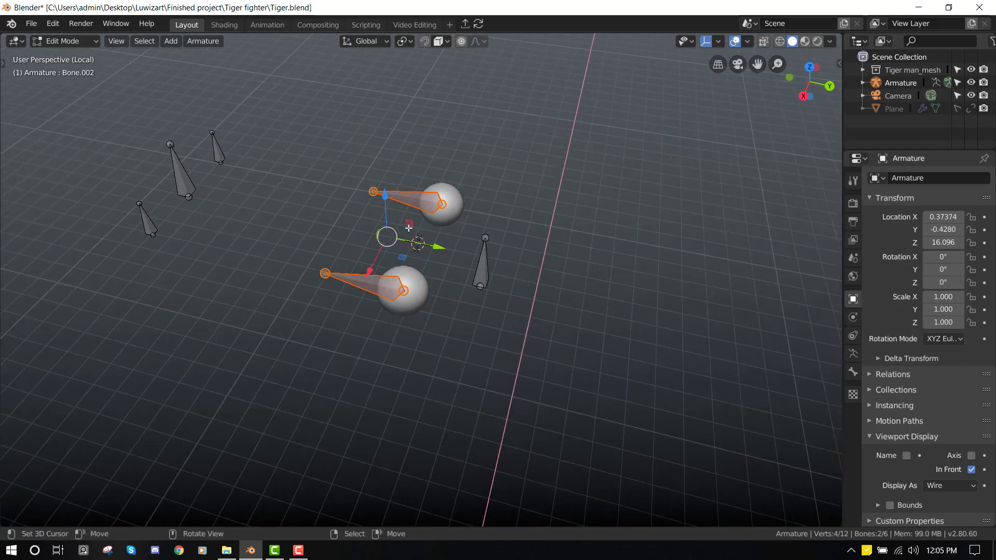
left_click(480, 267, "shift")
key("ctrl+p")
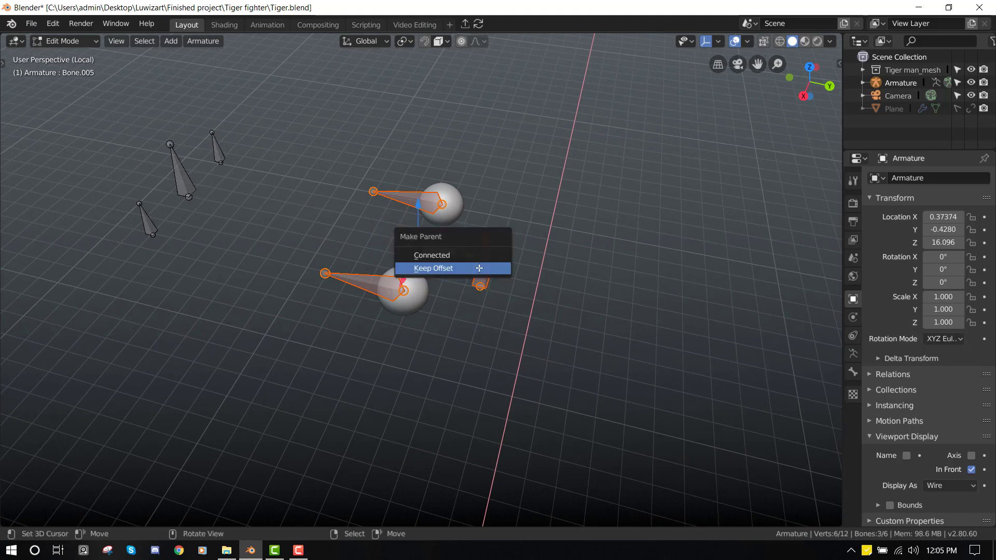
left_click(479, 268)
- Parent the tall control bone Bone.004 to the new bone with Keep Offset, then return to Pose Mode
left_click(281, 199)
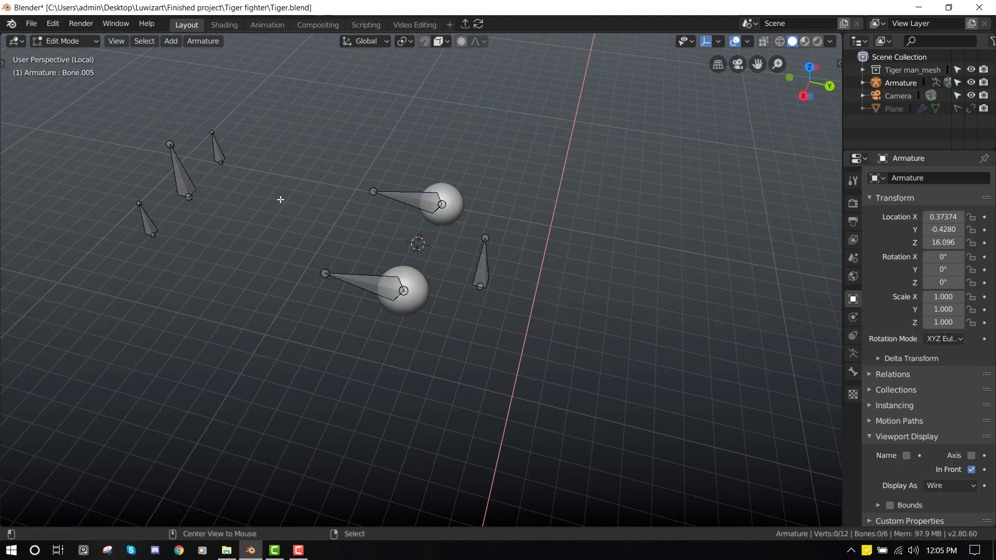
left_click(184, 170)
middle_click_drag(184, 176, 178, 172)
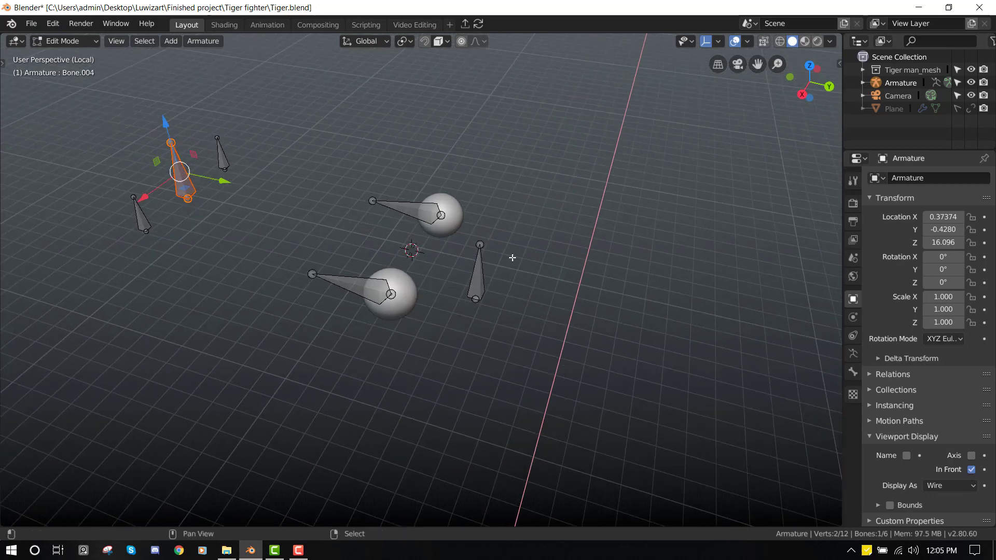
left_click(485, 278, "shift")
key("ctrl+p")
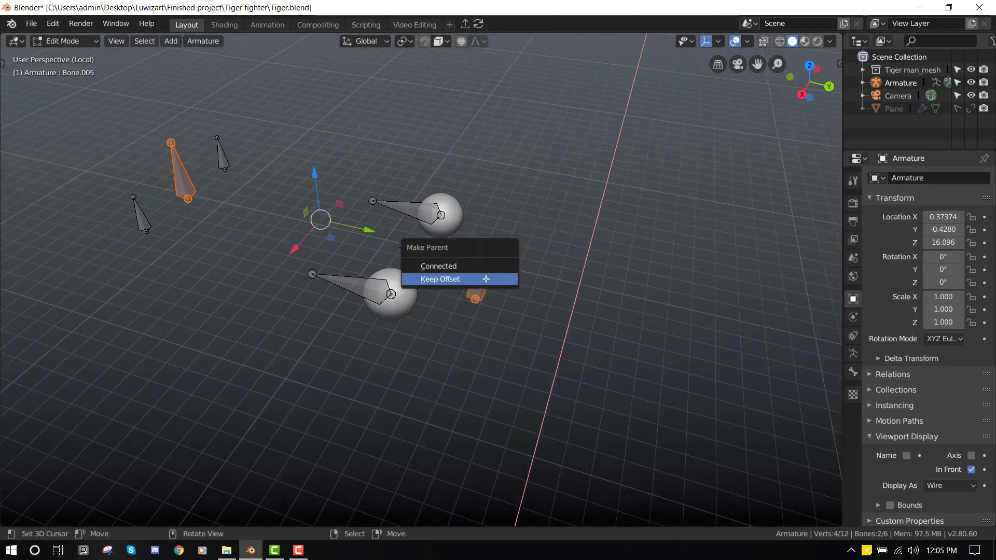
left_click(486, 280)
key("ctrl+Tab")
middle_click_drag(486, 264, 478, 279)
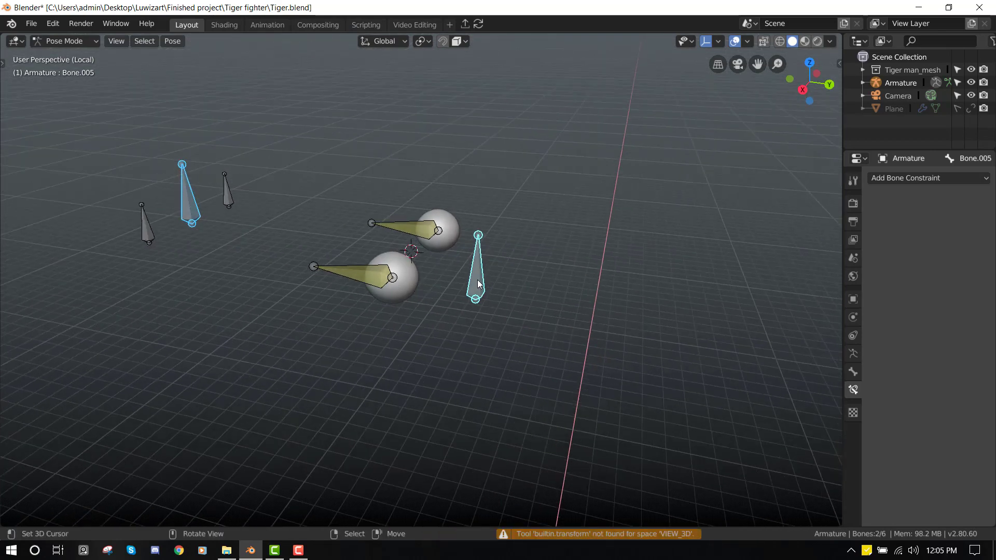
- Test-move the new bone and Bone.004, cancelling each move
left_click(477, 279)
key("g")
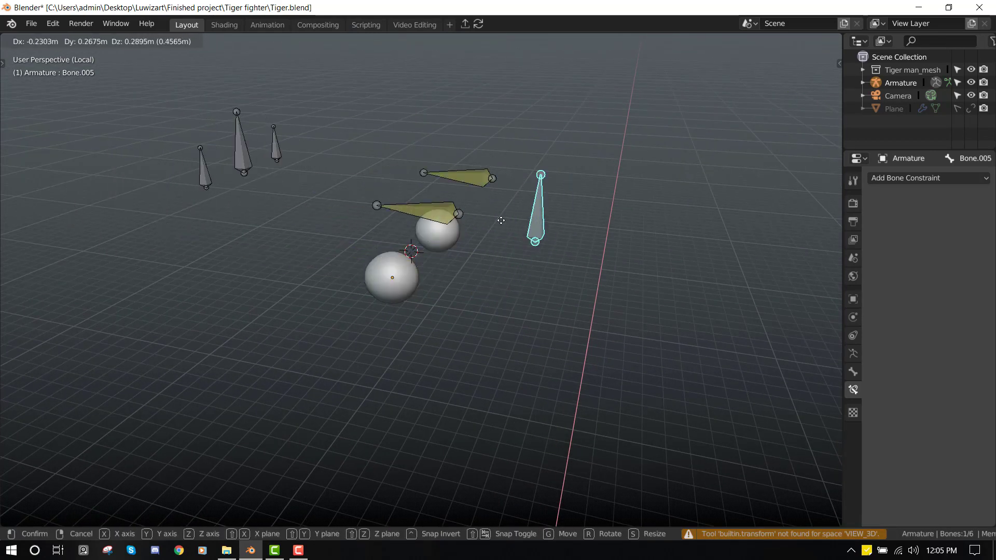
right_click(495, 243)
middle_click_drag(456, 298, 57, 248)
middle_click_drag(92, 220, 223, 244)
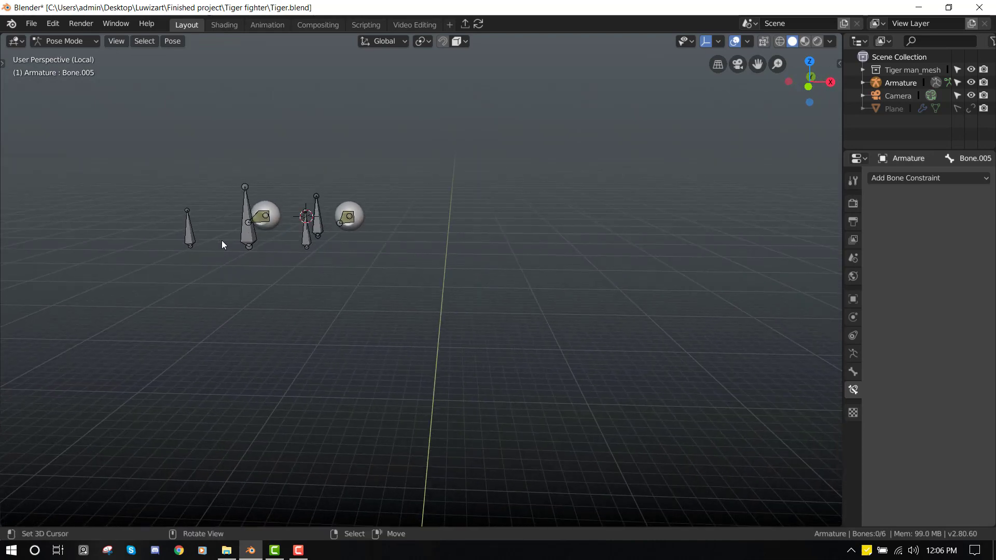
left_click(245, 248)
key("g")
right_click(339, 164)
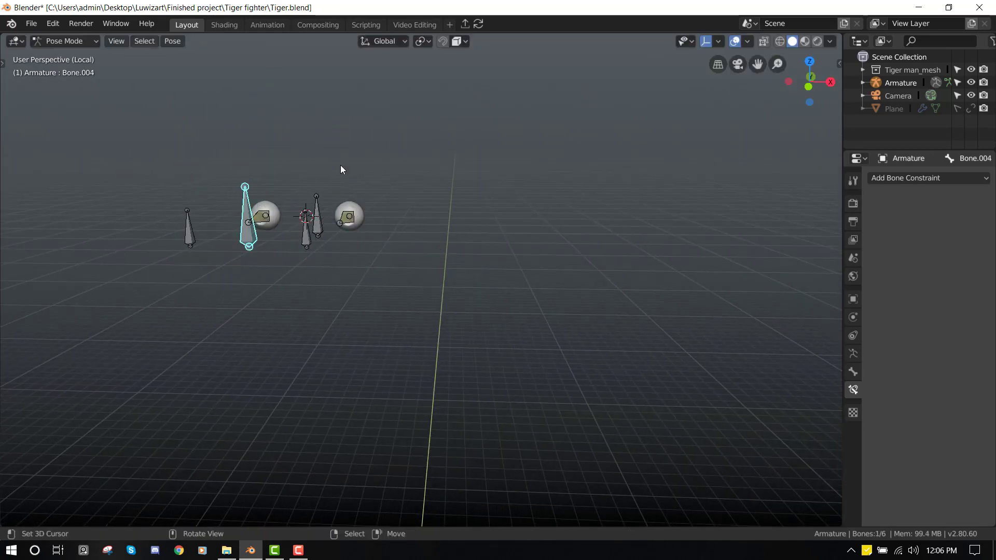
middle_click_drag(383, 269, 385, 267)
key("KP_3")
scroll(508, 246, "up", 3, "ctrl")
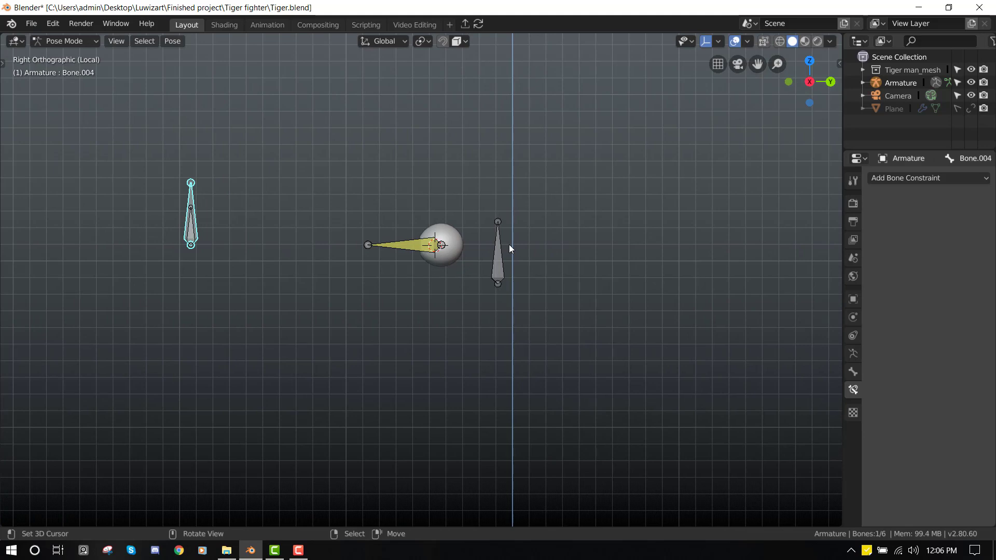
- Exit Local View and select both eye bones with the tiger's head in view
key("KP_Divide")
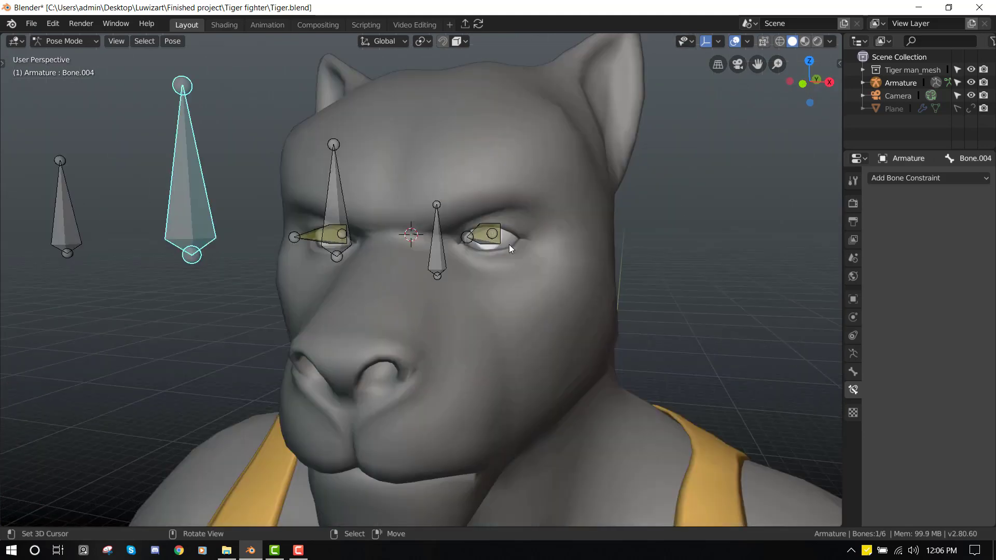
middle_click_drag(461, 250, 411, 250)
key("alt+a")
middle_click_drag(659, 251, 574, 256)
left_click(583, 241)
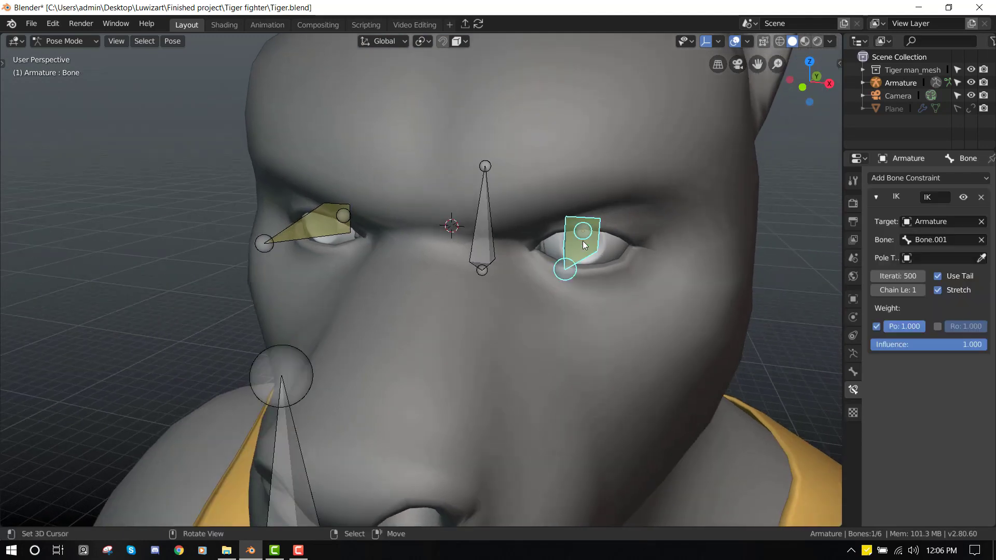
left_click(303, 230, "shift")
middle_click_drag(356, 234, 593, 253)
scroll(314, 293, "down", 3)
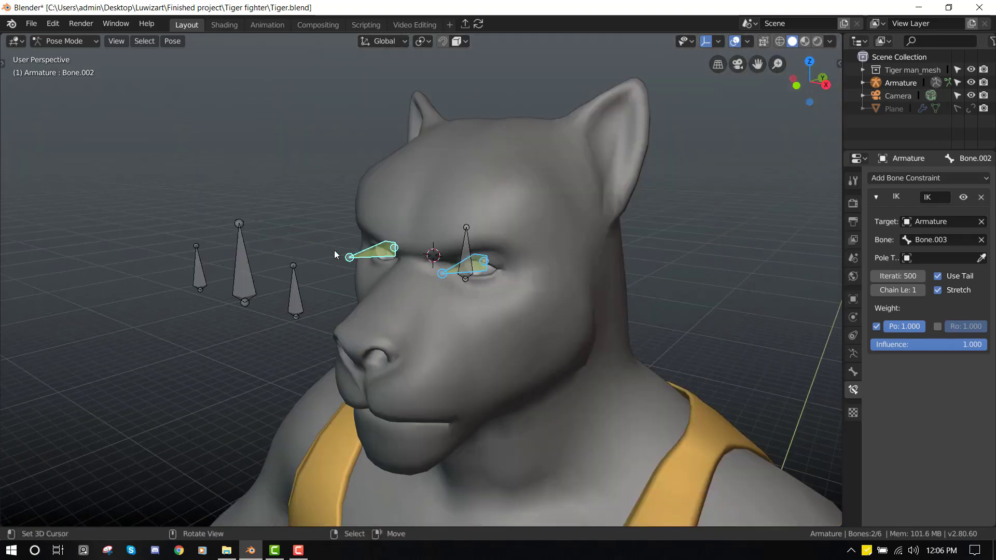
middle_click_drag(317, 313, 222, 278)
- Turn off Deform for control bones Bone.004, Bone.001 and Bone.003
left_click(222, 277)
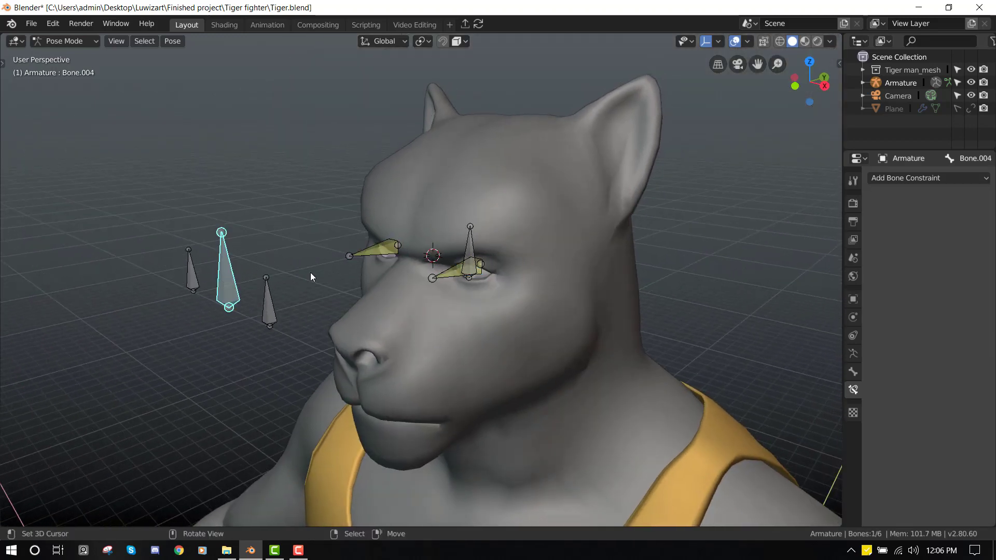
left_click(853, 372)
scroll(908, 467, "down", 6)
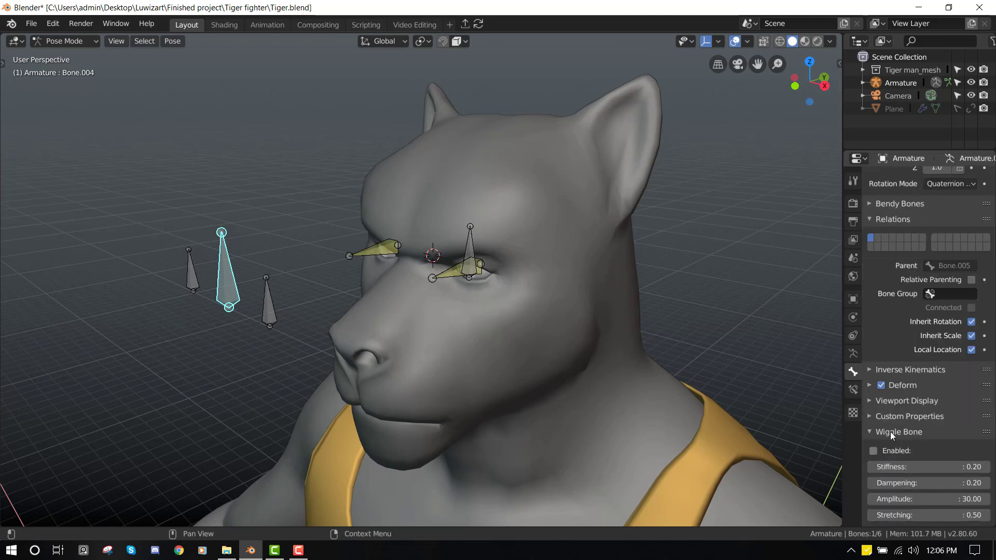
left_click(881, 386)
left_click(266, 312)
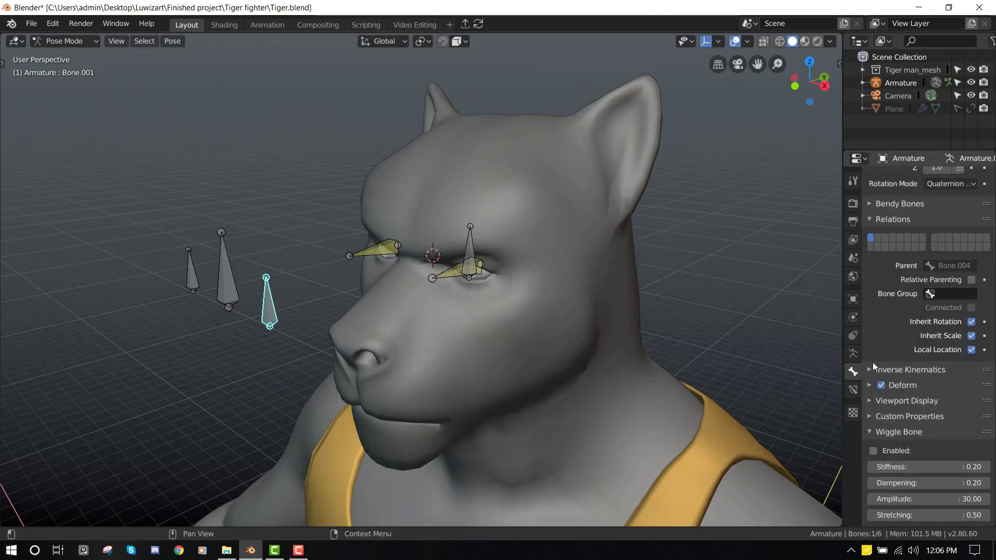
left_click(881, 386)
left_click(191, 282)
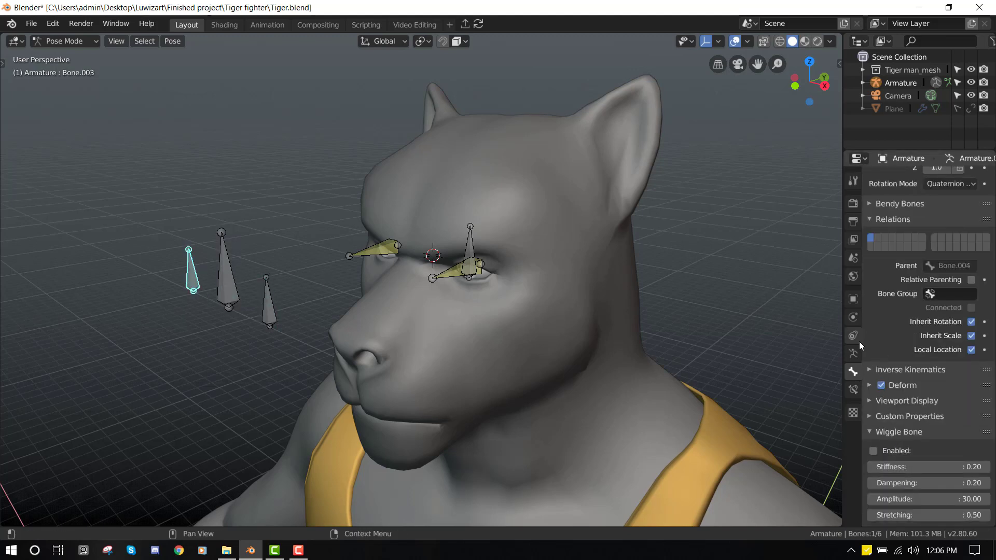
left_click(881, 385)
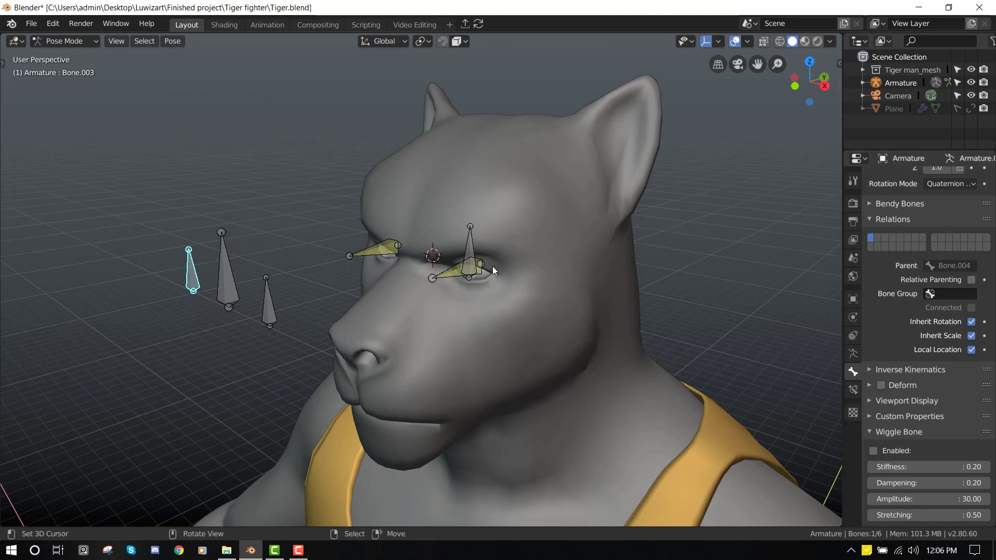
- Clear the bone selection and switch the armature back to Object Mode
left_click(467, 248)
key("alt+a")
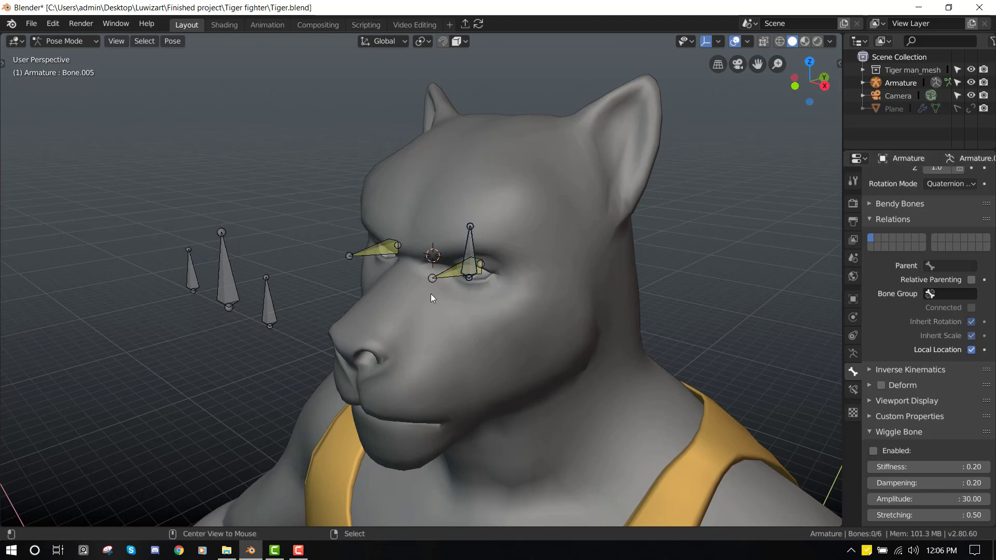
scroll(452, 279, "up", 4)
middle_click_drag(475, 279, 458, 278)
scroll(472, 281, "down", 4)
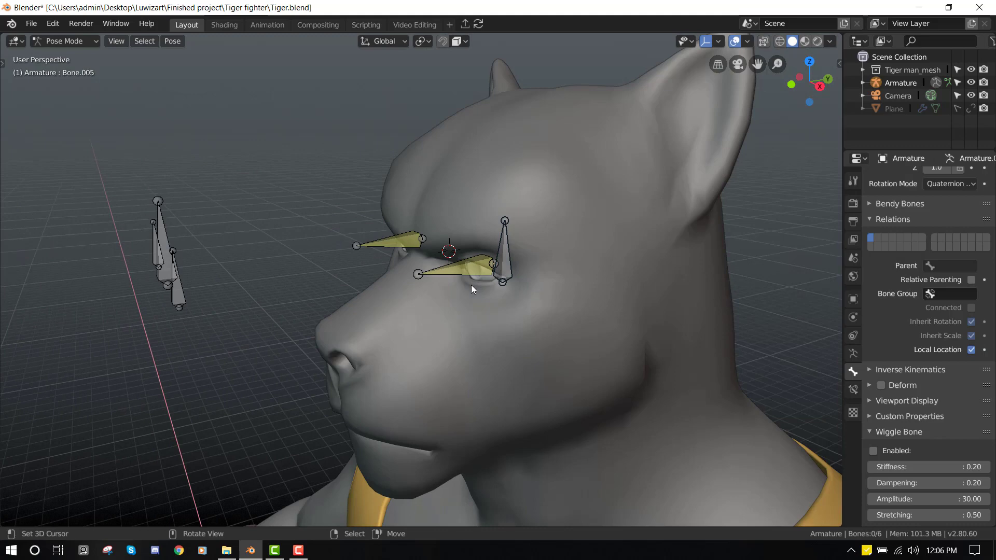
key("ctrl+Tab")
scroll(471, 285, "up", 5)
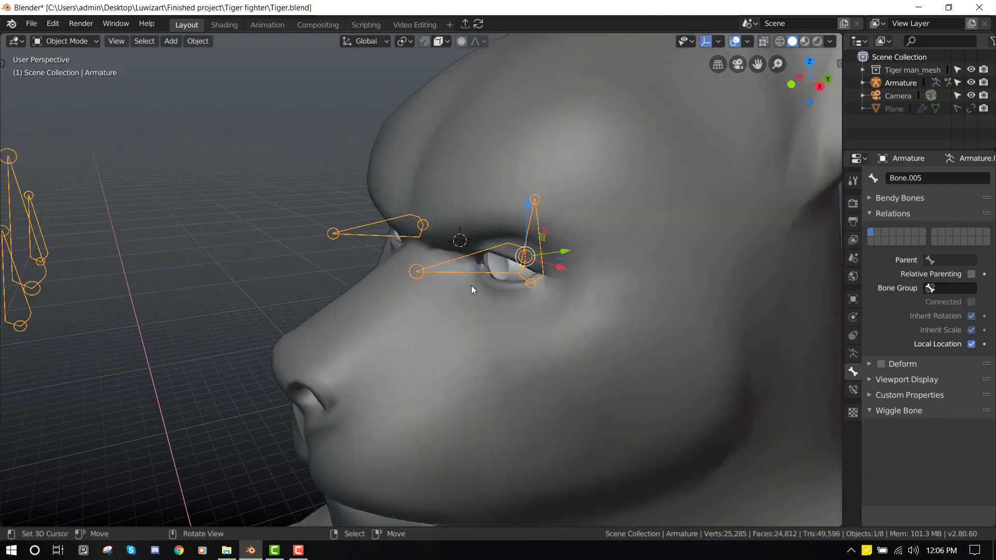
- Parent the eye pupil to the armature with Armature Deform > With Empty Groups, then view the eyes
left_click(530, 250)
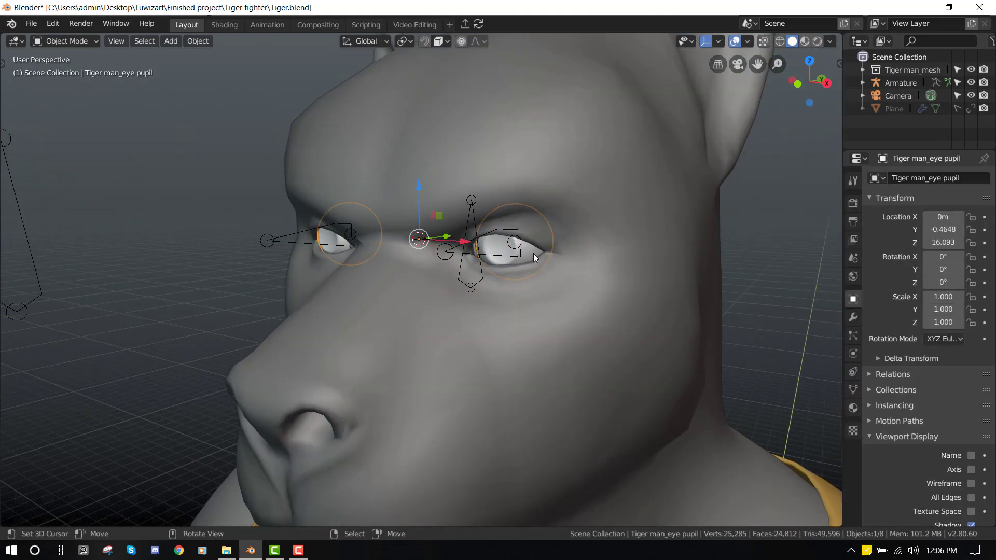
middle_click_drag(533, 253, 495, 263)
left_click(291, 232, "shift")
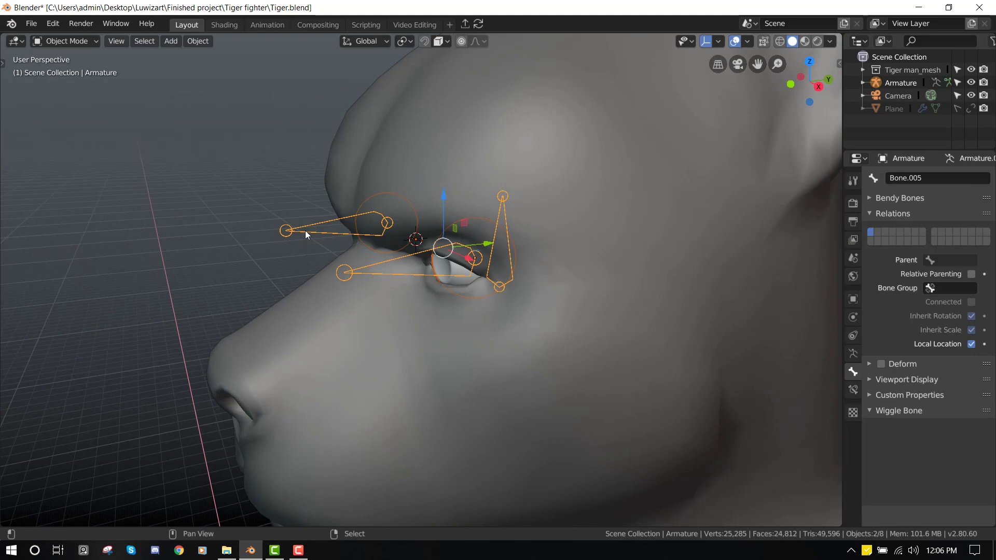
key("ctrl+p")
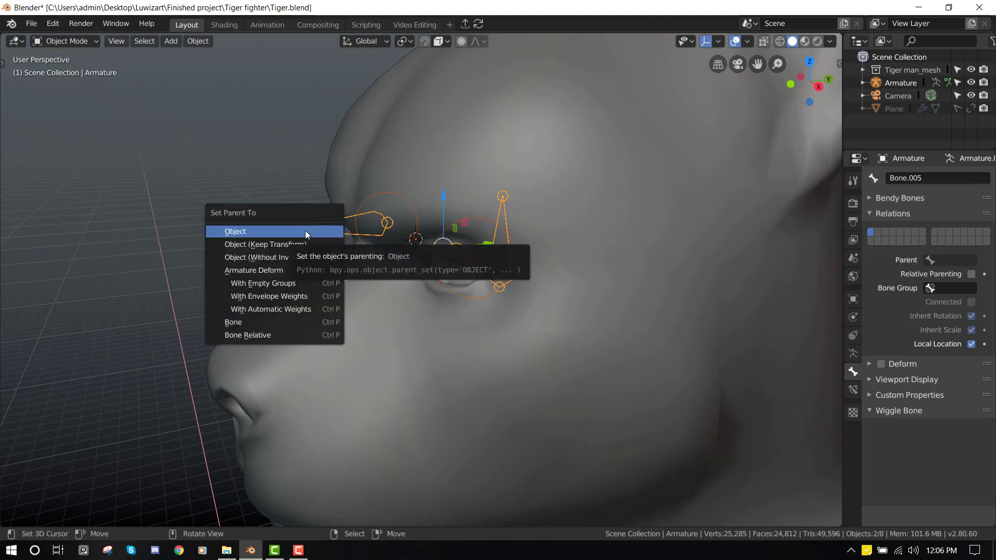
left_click(269, 287)
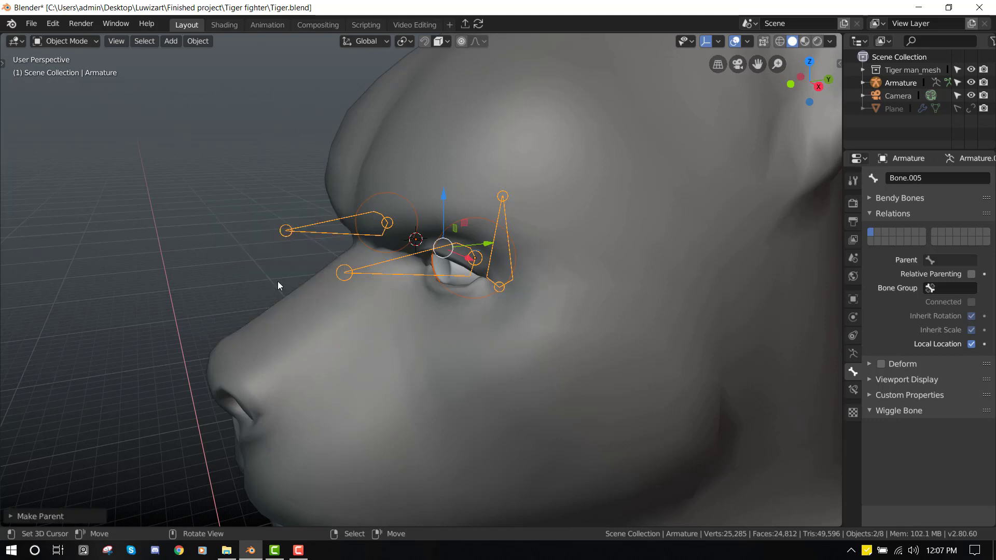
scroll(397, 285, "down", 3)
middle_click_drag(397, 285, 428, 285)
scroll(428, 284, "up", 3)
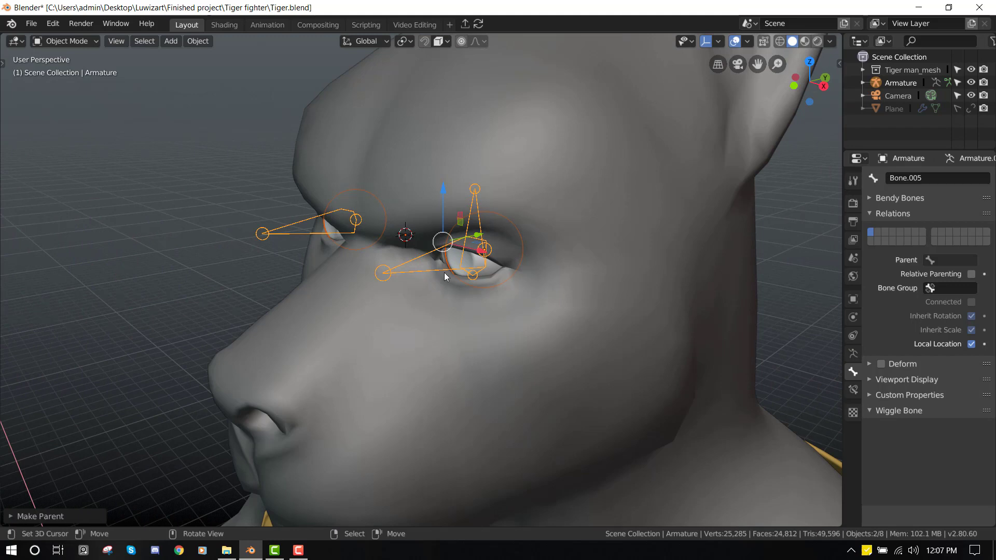
middle_click_drag(451, 270, 478, 245)
- Try Weight Paint mode with the armature and eye pupil selected, then return to Object Mode
left_click(251, 209)
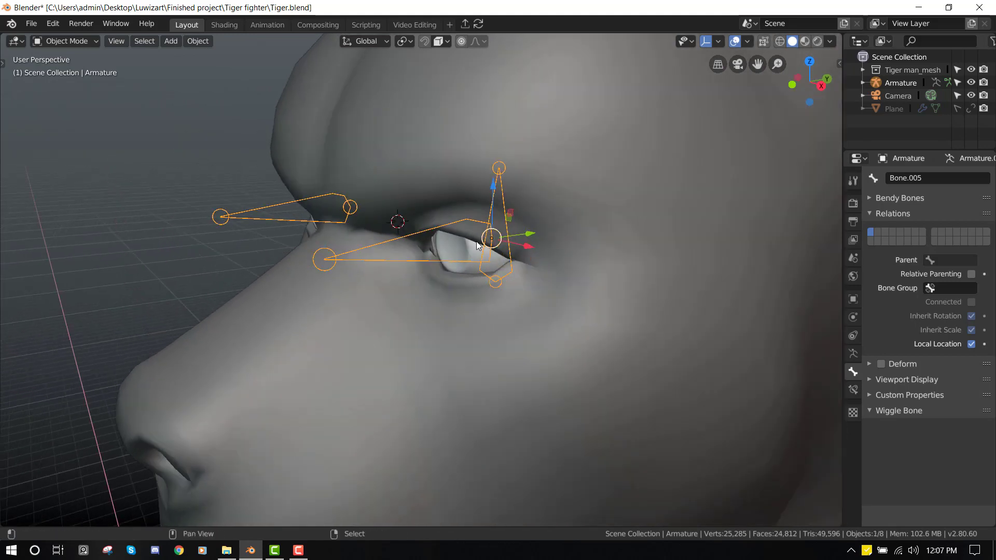
left_click(448, 245, "shift")
key("ctrl+Tab")
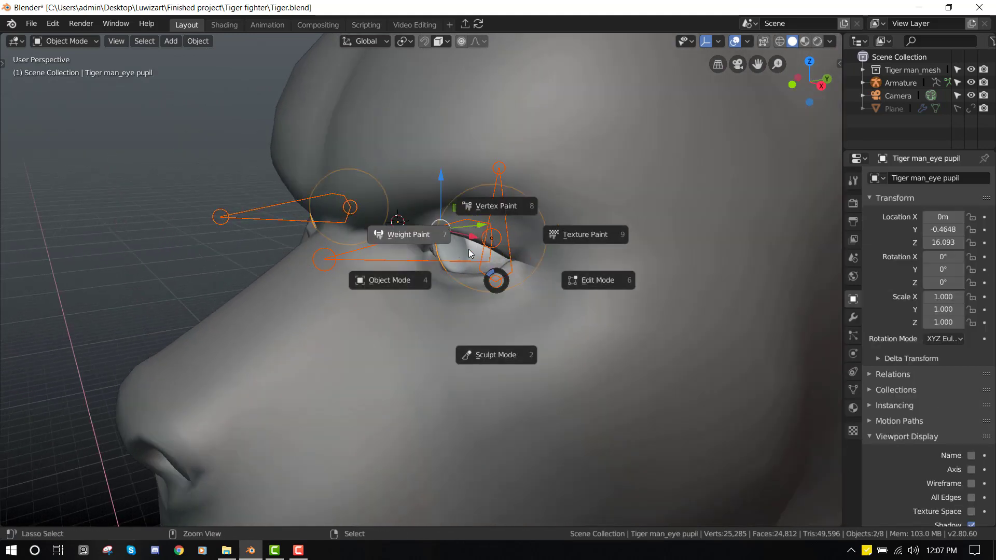
left_click(463, 244)
mouse_move(472, 257)
middle_mouse_down()
mouse_move(484, 261)
mouse_move(390, 251)
mouse_move(470, 264)
mouse_move(475, 254)
mouse_move(471, 272)
middle_mouse_up()
key("ctrl+Tab")
left_click(296, 251)
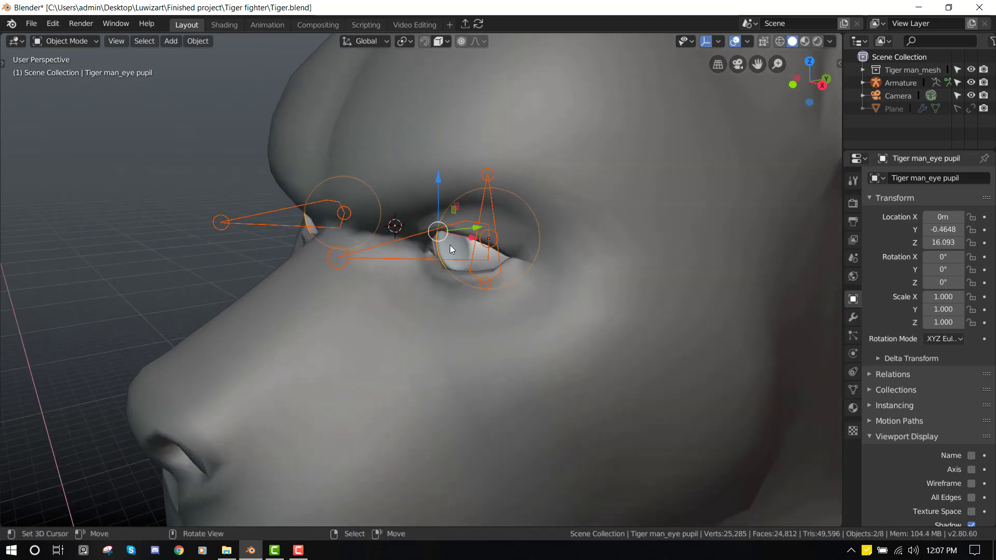
- Delete the eye pupil's Subdivision modifier in Modifier properties
left_click(448, 244)
left_click(853, 318)
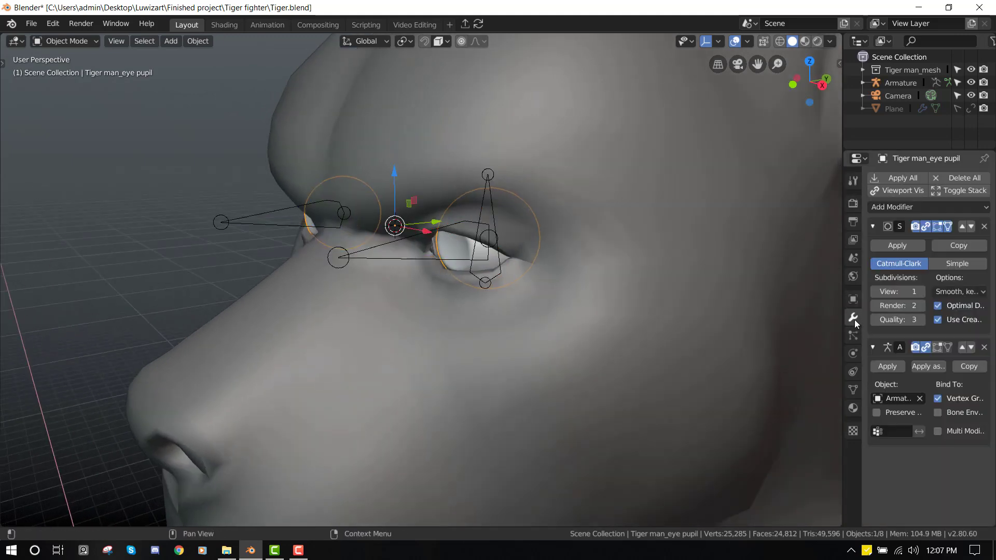
key("ctrl+Tab")
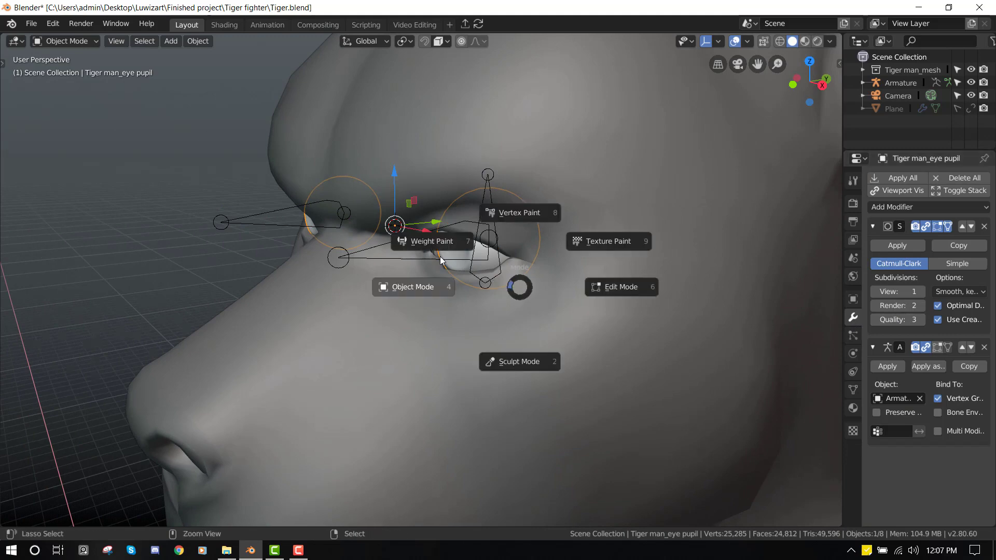
left_click(433, 245)
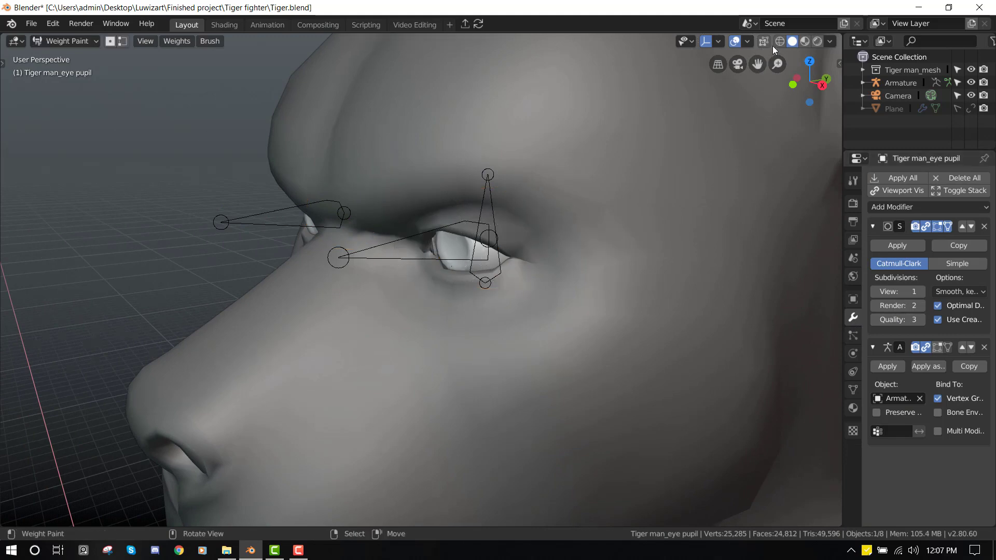
left_click(984, 226)
middle_click_drag(424, 246, 443, 238)
key("ctrl+Tab")
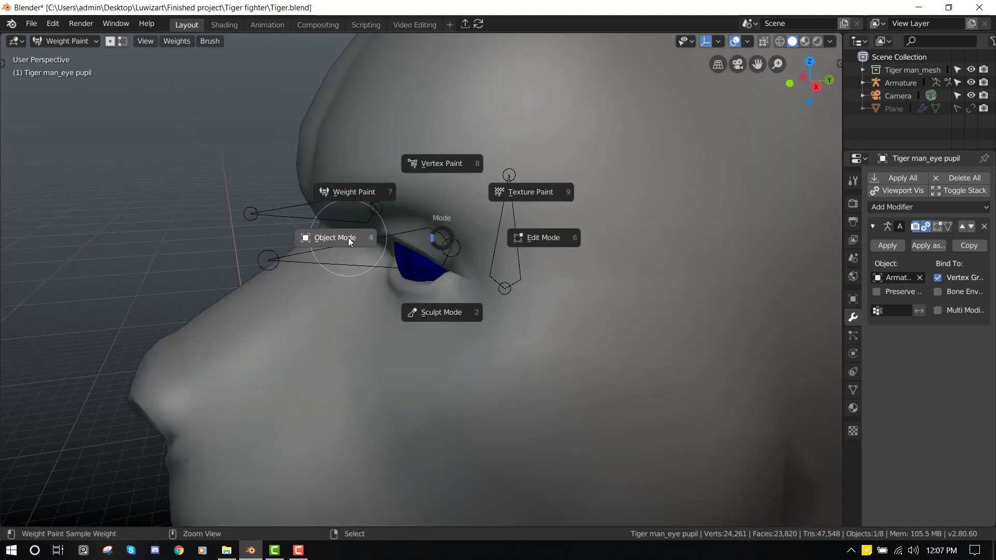
left_click(348, 238)
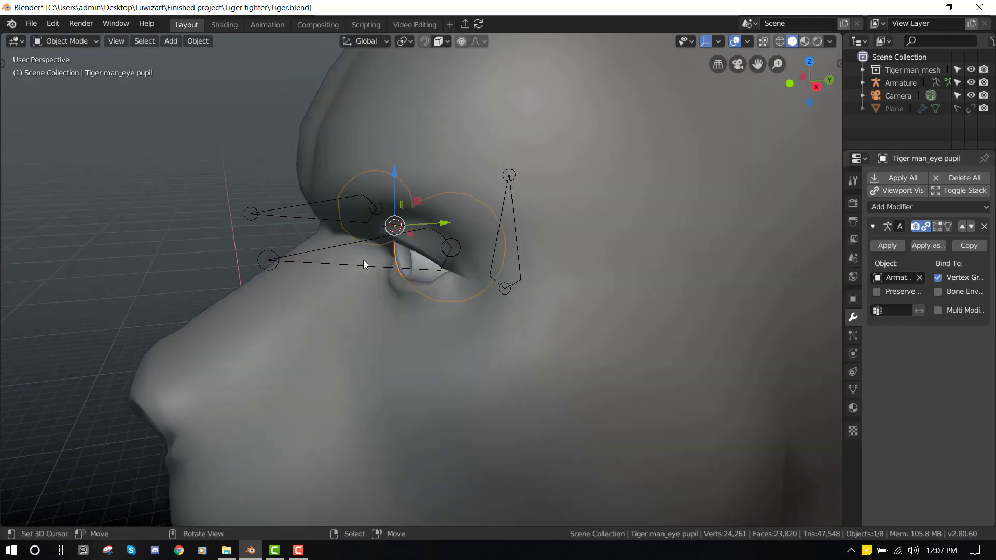
- Reselect the armature and pupil, re-enter Weight Paint, and nudge an eye bone
middle_click_drag(364, 260, 338, 257)
right_click(255, 253)
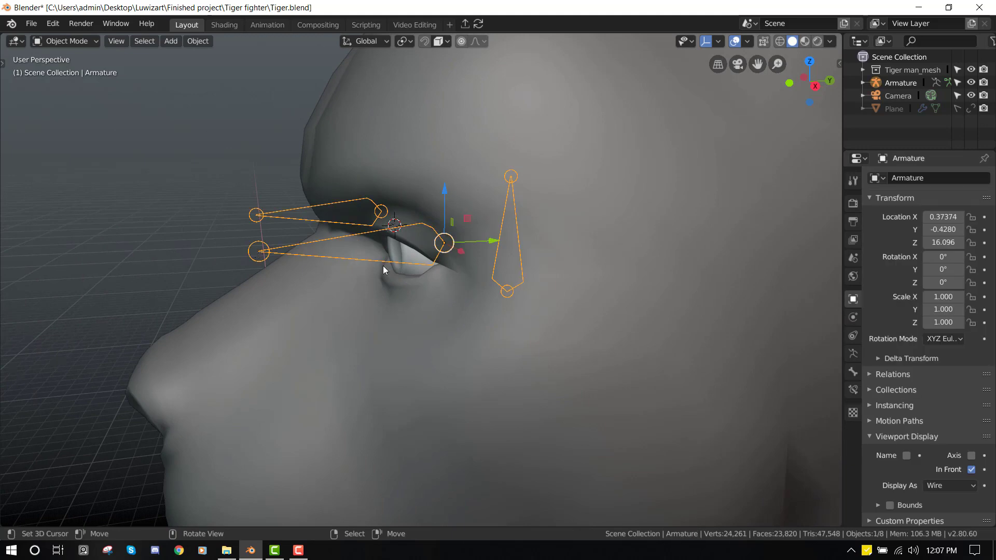
middle_click_drag(418, 270, 455, 265)
left_click(427, 245)
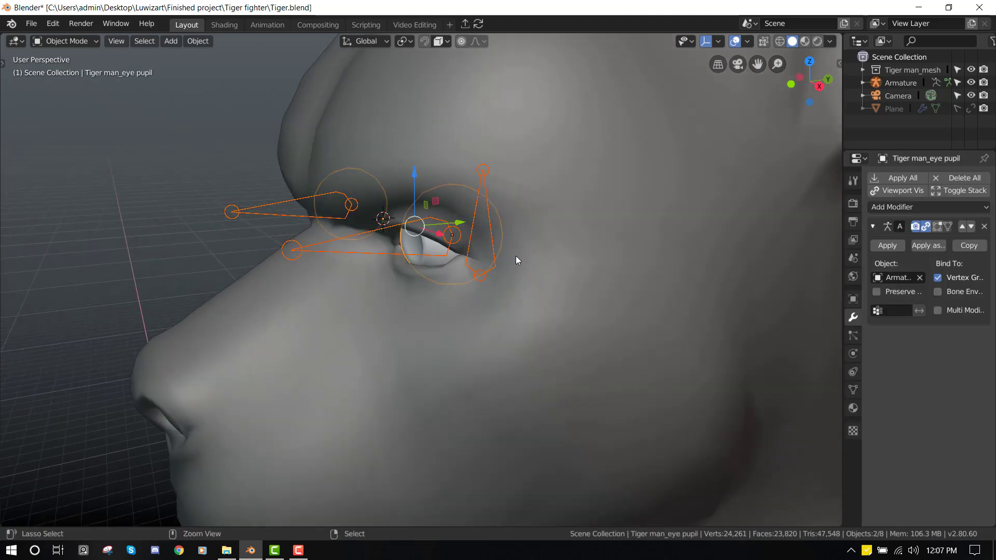
key("ctrl+Tab")
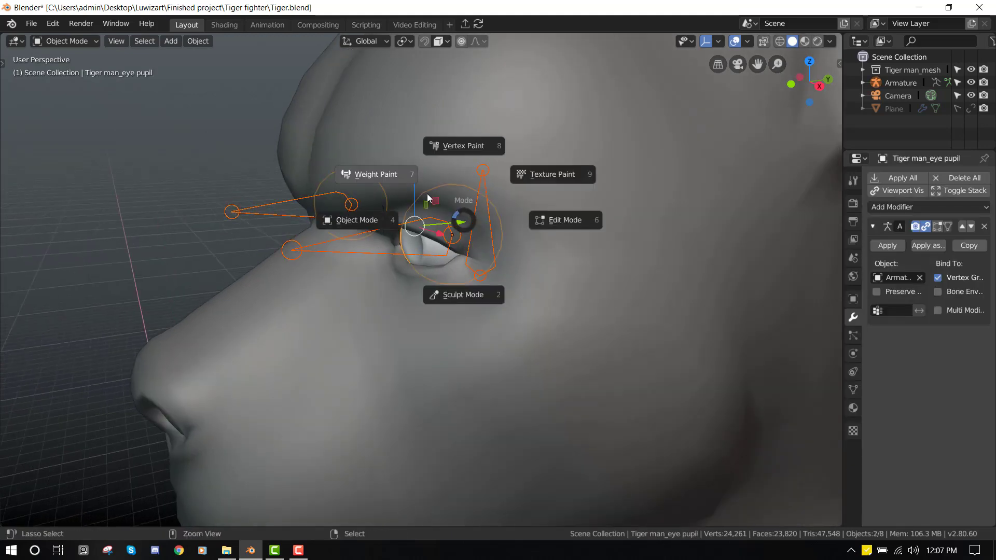
left_click(398, 177)
scroll(496, 257, "up", 2)
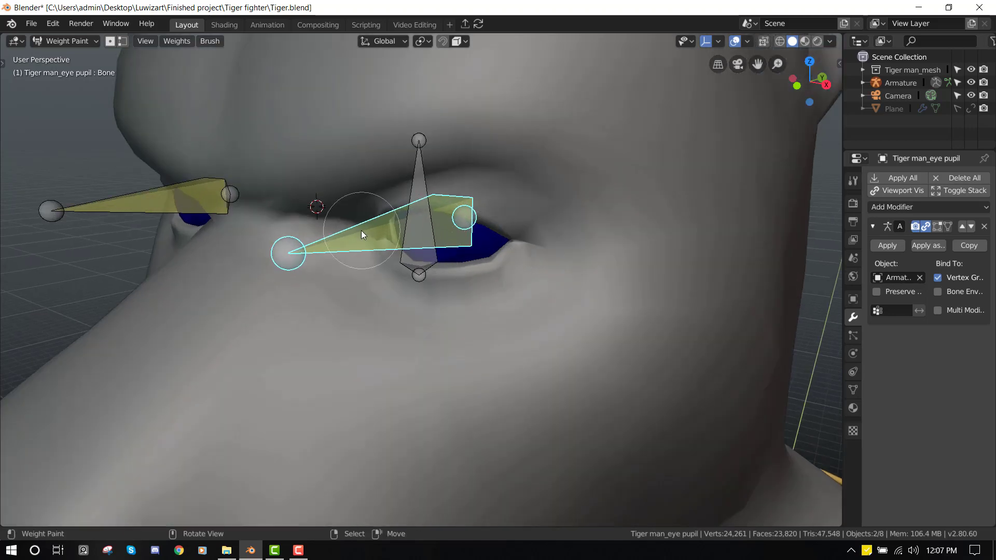
key("g")
left_click(468, 302)
middle_click_drag(456, 268, 456, 243)
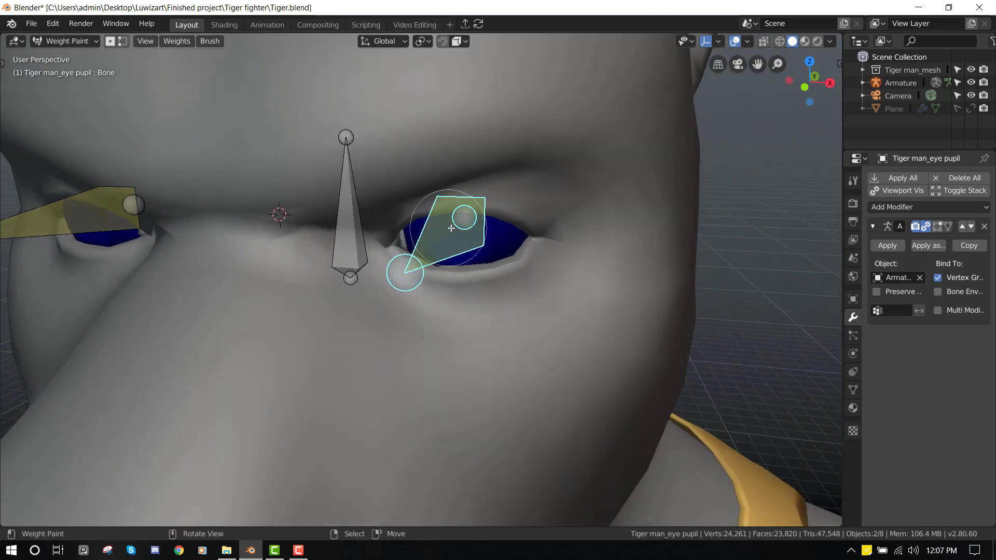
- Box-select the right-hand pupil's vertices in Edit Mode and assign them to vertex group Bone
key("Tab")
key("alt+a")
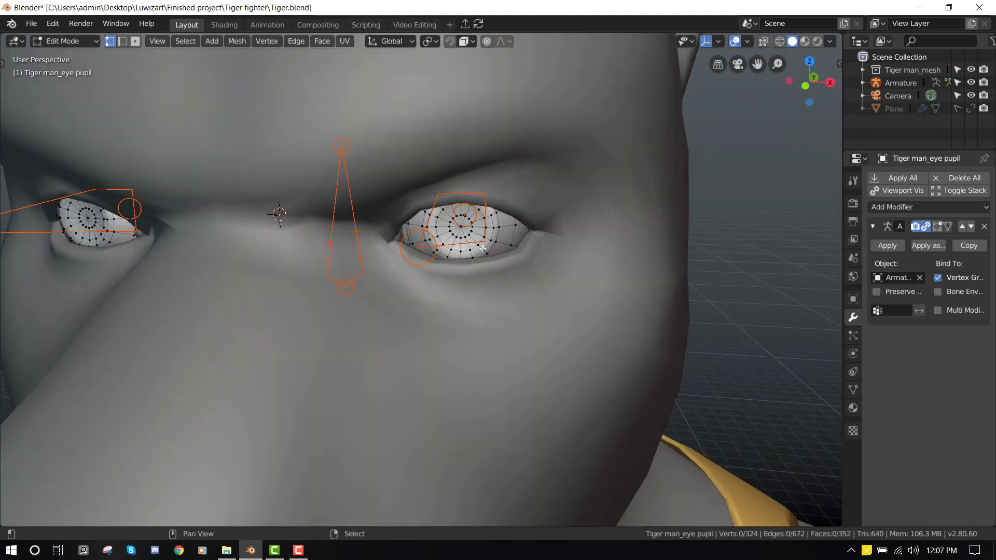
key("shift+z")
key("b")
left_click_drag(366, 94, 571, 314)
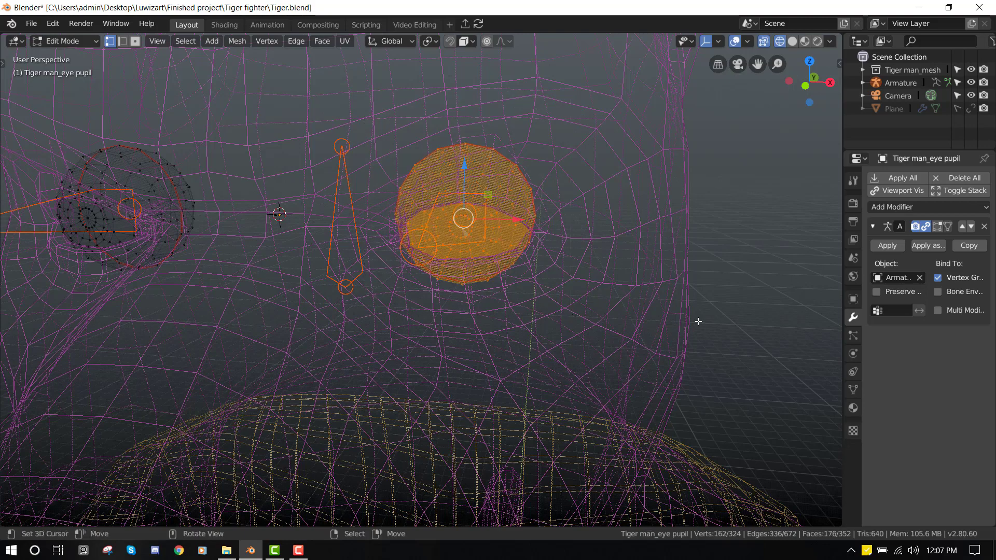
left_click(852, 390)
key("Tab")
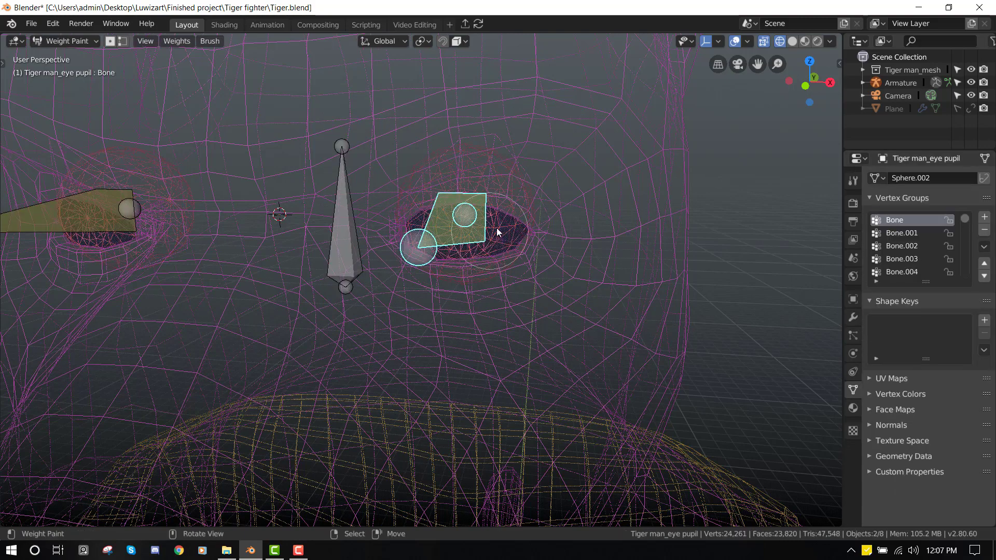
key("Tab")
left_click(877, 296)
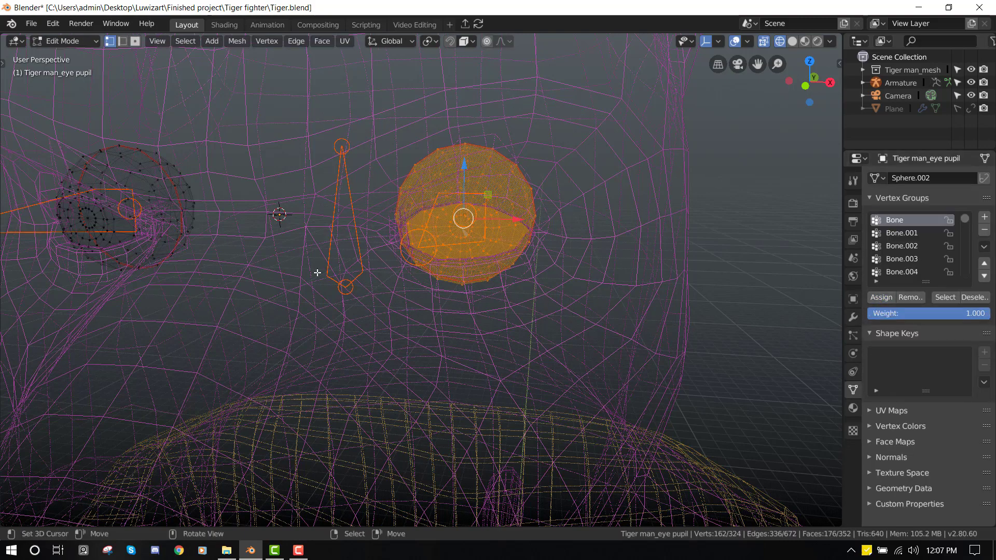
- Invert the selection and assign the other pupil's vertices to vertex group Bone.002
key("Tab")
key("Tab")
key("ctrl+i")
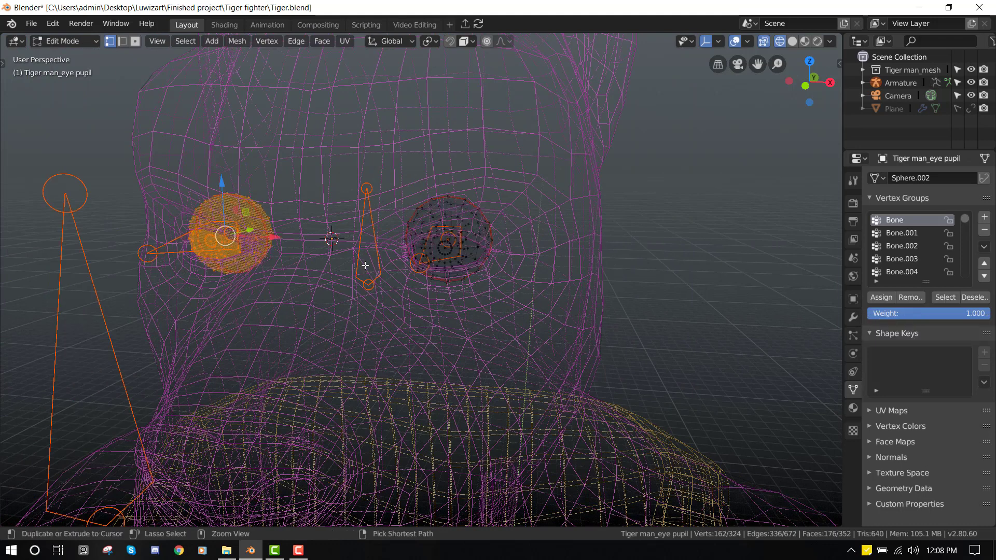
key("Tab")
left_click(166, 251, "ctrl")
key("Tab")
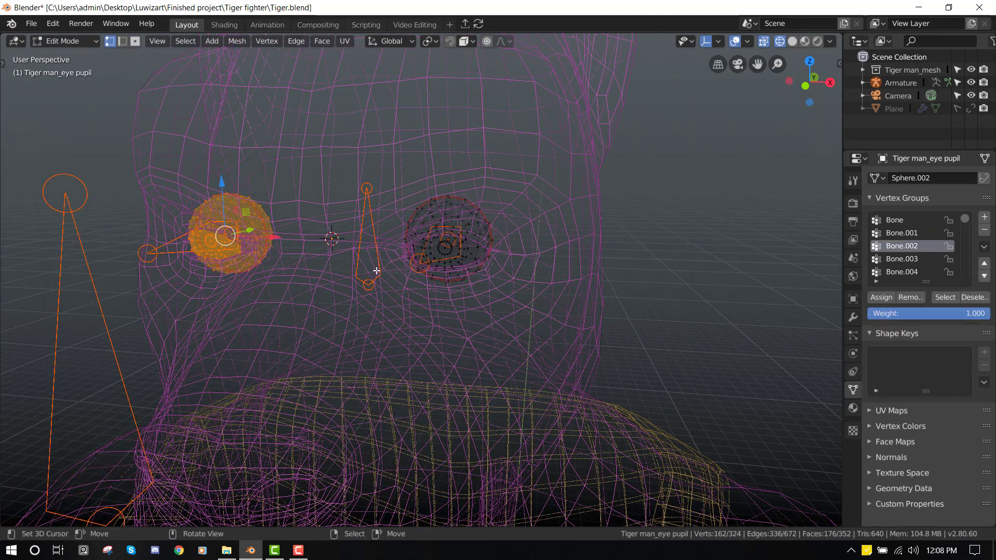
left_click(879, 297)
key("Tab")
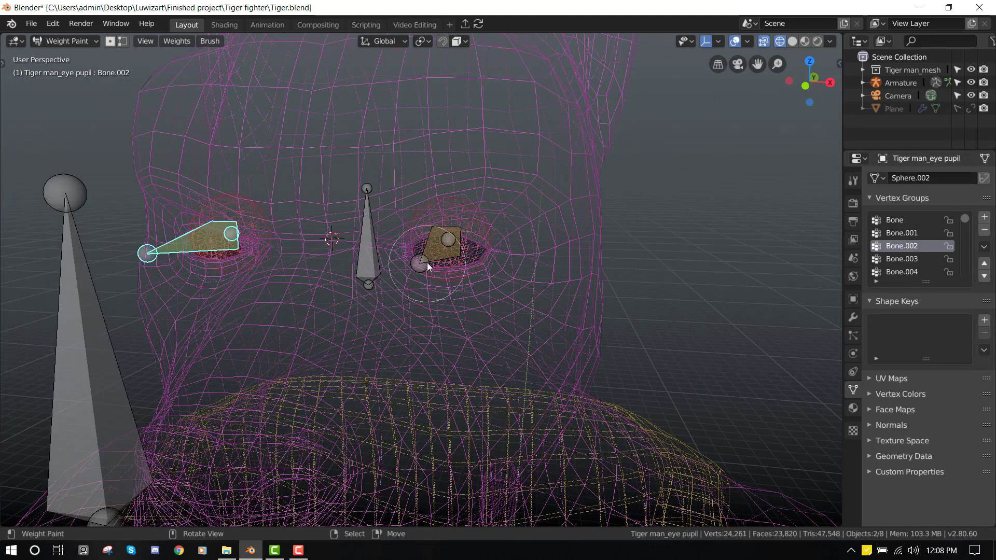
key("shift+z")
- Test-move each eye bone to check its pupil follows, cancelling each move
key("ctrl+Tab")
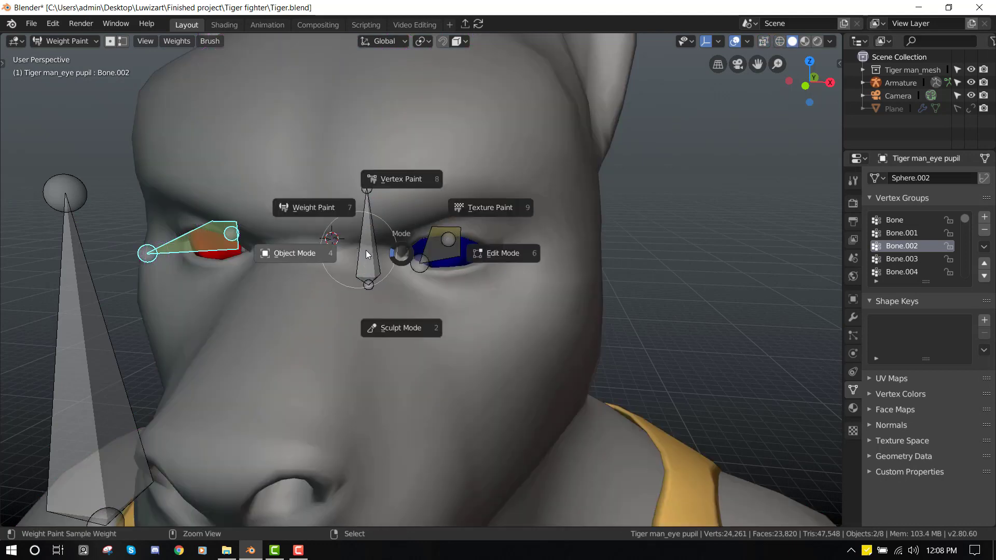
key("g")
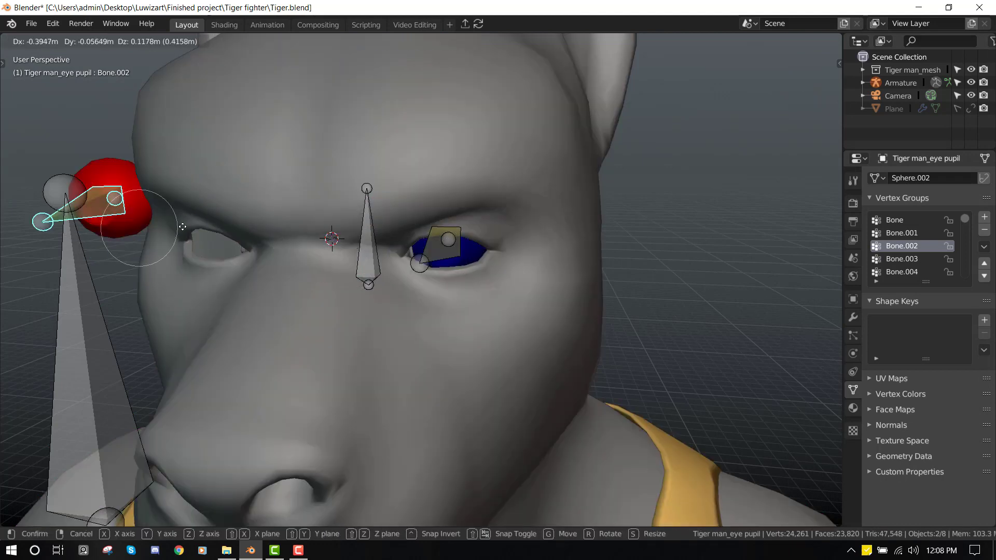
right_click(174, 220)
right_click(444, 256)
key("g")
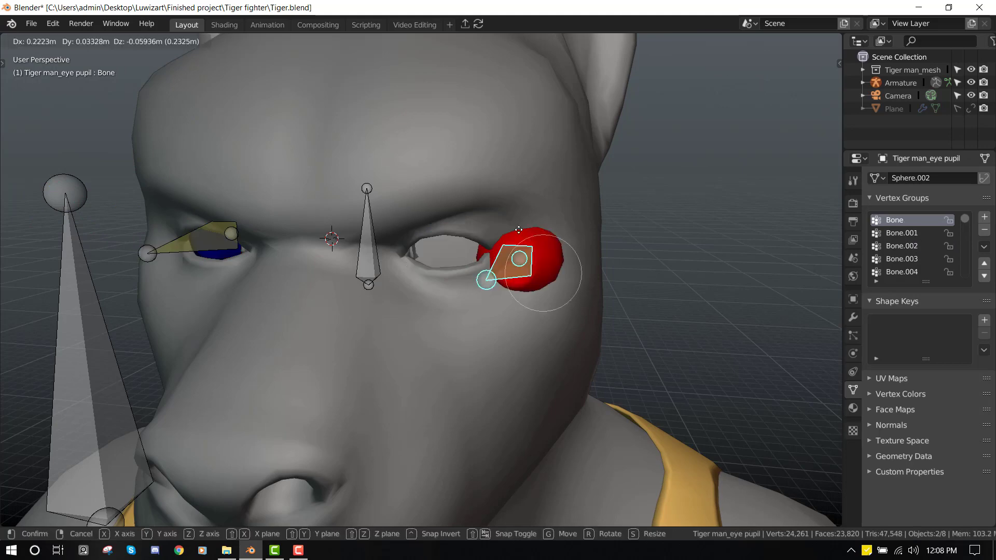
right_click(470, 247)
- View the head from the front, briefly enter Sculpt Mode, then return to Object Mode
key("ctrl+Tab")
left_click(233, 255)
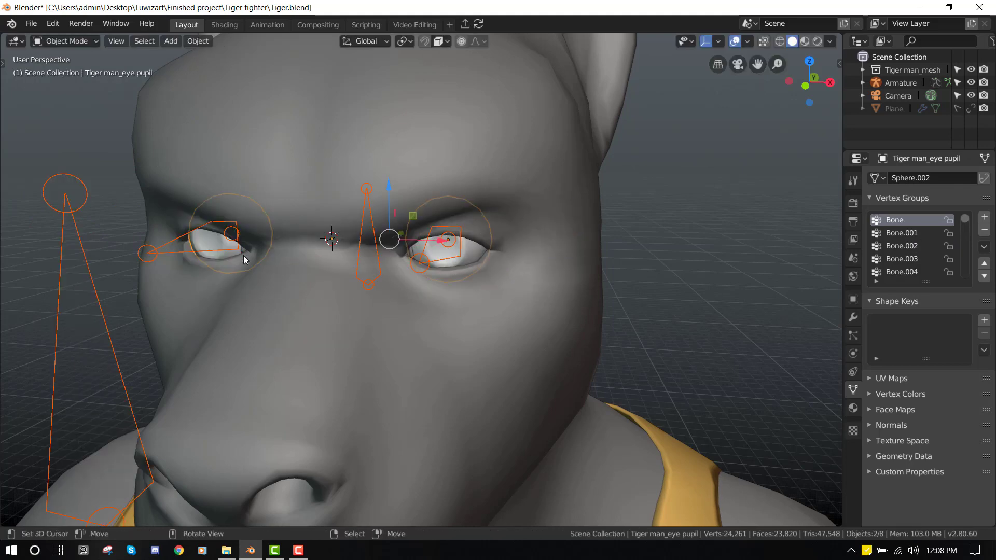
key("KP_1")
key("ctrl+Tab")
left_click(314, 283)
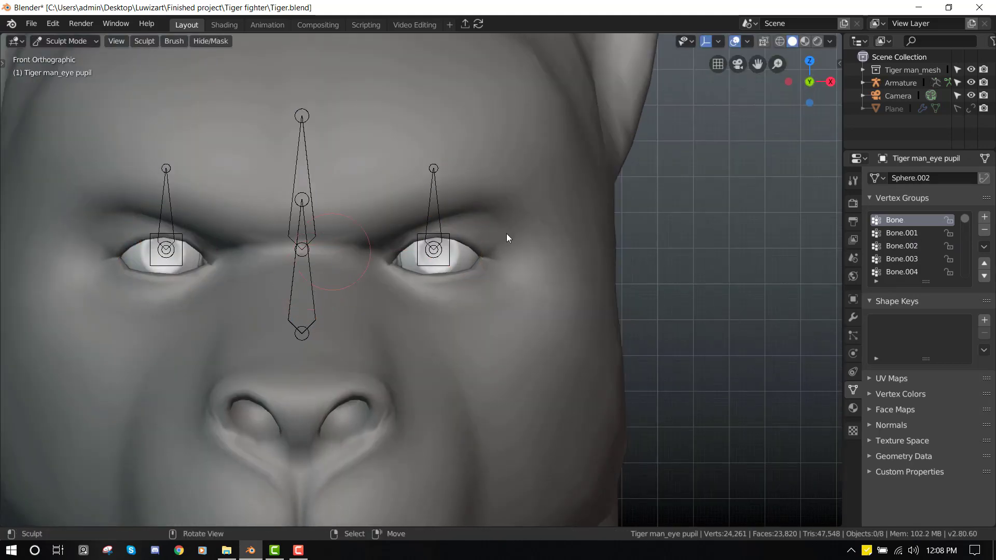
middle_click_drag(438, 211, 227, 231)
key("ctrl+Tab")
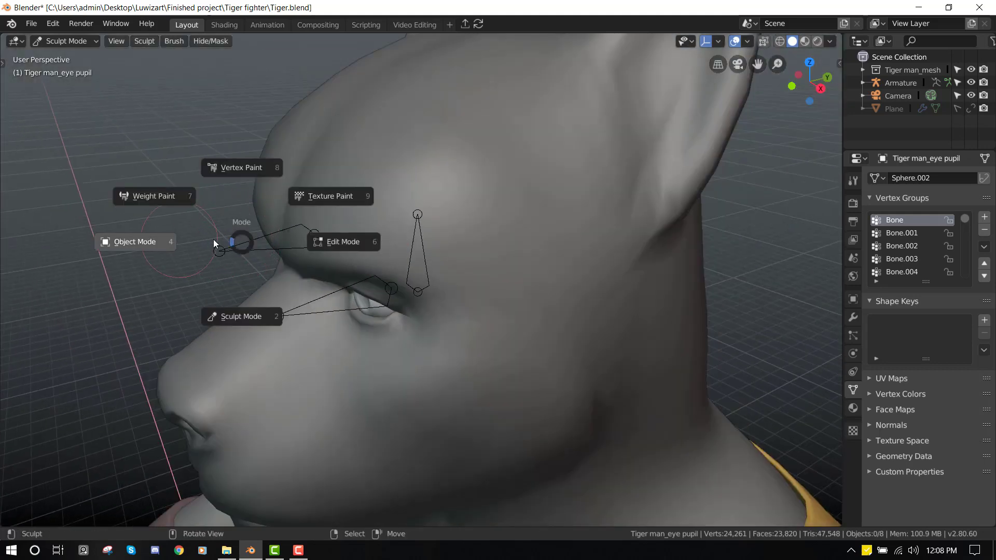
left_click(213, 239)
- Put the armature in Pose Mode and select the forehead control bone Bone.004
left_click(241, 251)
key("ctrl+Tab")
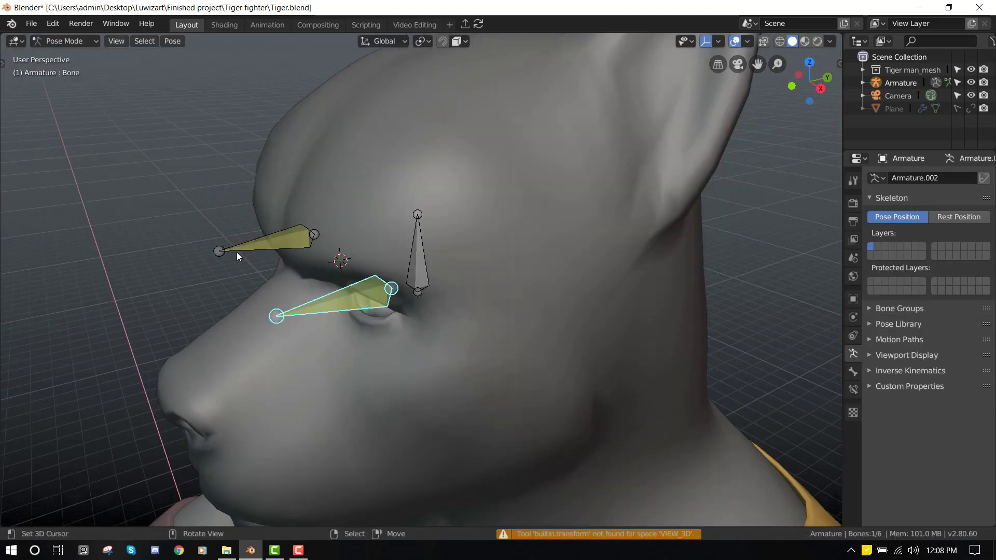
middle_click_drag(237, 253, 250, 301)
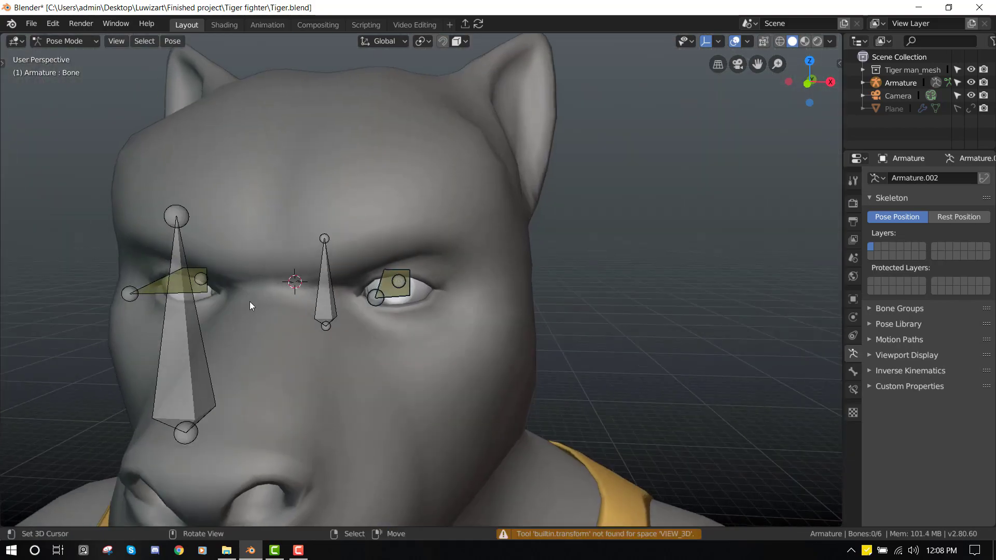
middle_click_drag(192, 354, 230, 352)
right_click(376, 359)
middle_click_drag(359, 360, 387, 357)
key("g")
right_click(473, 294)
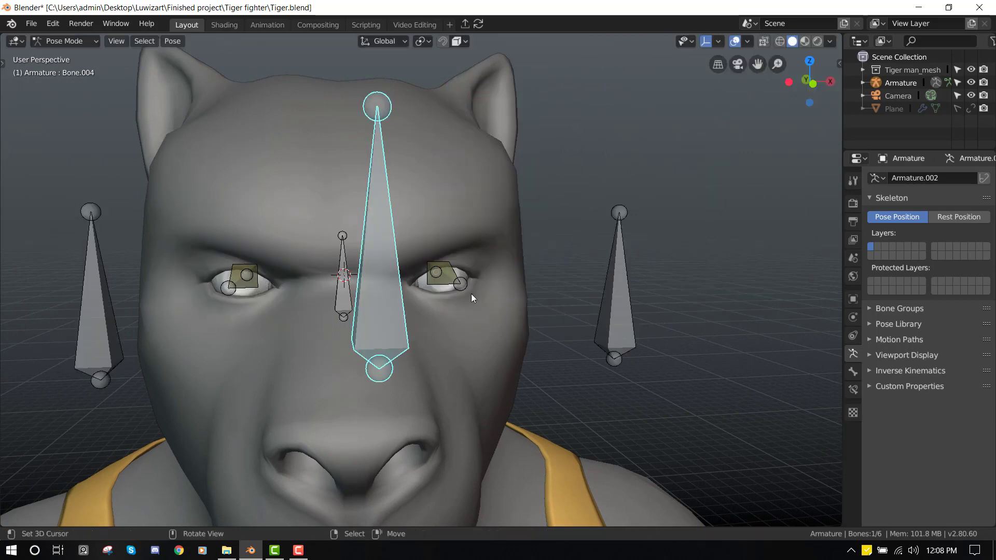
- Move Bone.004 to several positions around the head, including above it
scroll(474, 294, "down", 3)
key("g")
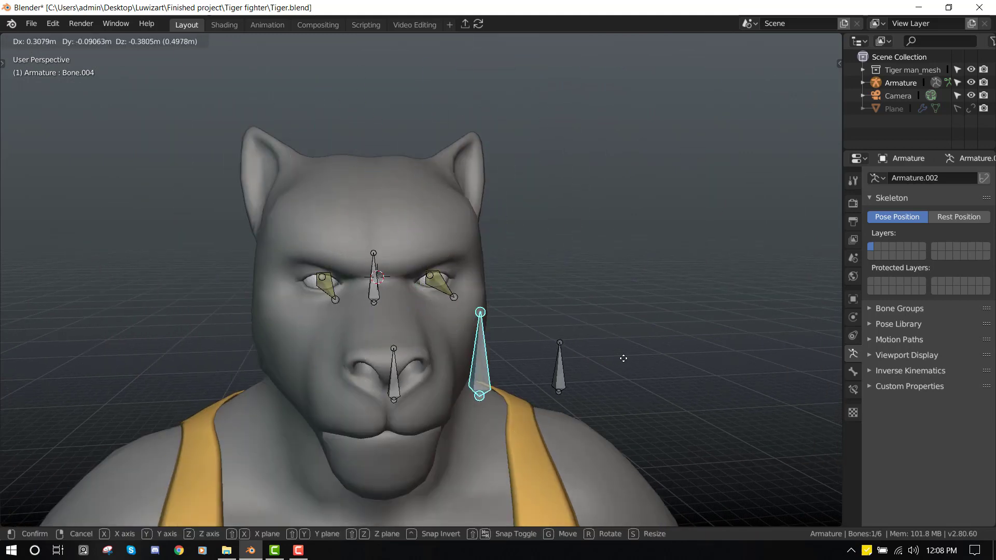
left_click(355, 319)
key("g")
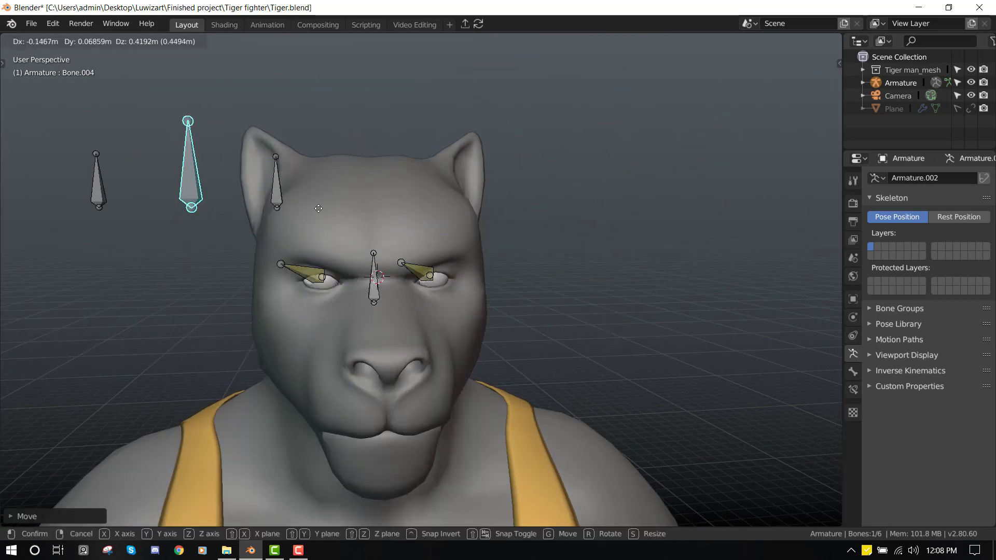
left_click(381, 229)
key("g")
left_click(490, 329)
- Clear all bone locations back to rest pose and view the head from the right side
key("KP_1")
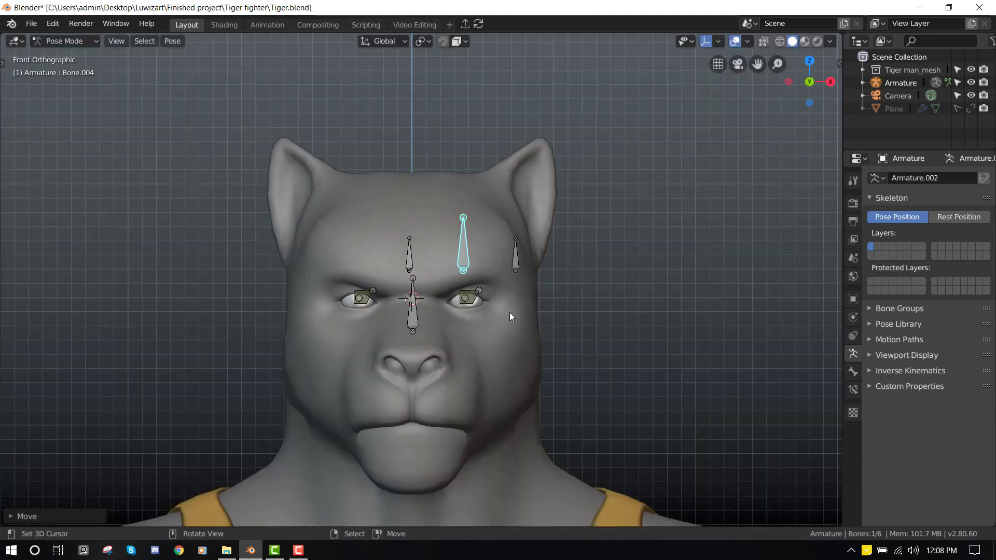
key("a")
key("alt+g")
middle_click_drag(515, 301, 432, 309)
scroll(433, 309, "up", 4)
key("KP_3")
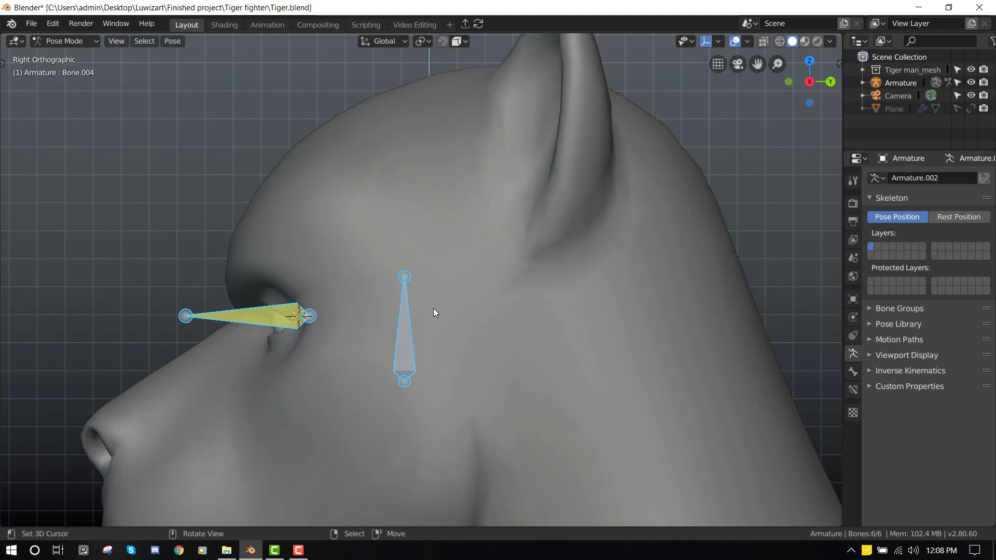
- Frame the head from the right side and select the eye bone
middle_click_drag(9, 344, 409, 307)
scroll(407, 298, "down", 3)
right_click(418, 246)
scroll(421, 248, "up", 3)
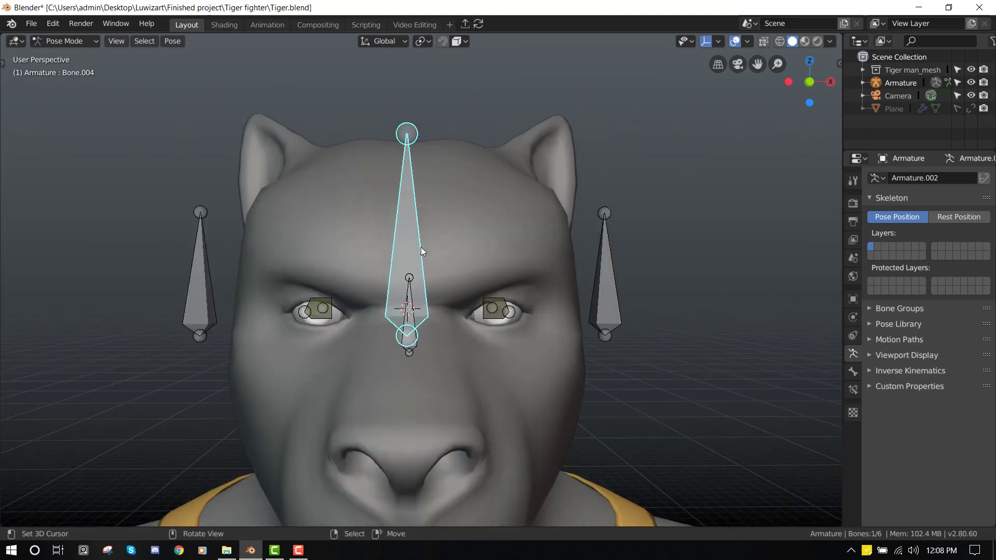
key("KP_3")
middle_click_drag(568, 315, 261, 287, "shift")
right_click(524, 278)
- In Edit Mode, slide both eye bones' rear joints along Y into the eyeballs
key("Tab")
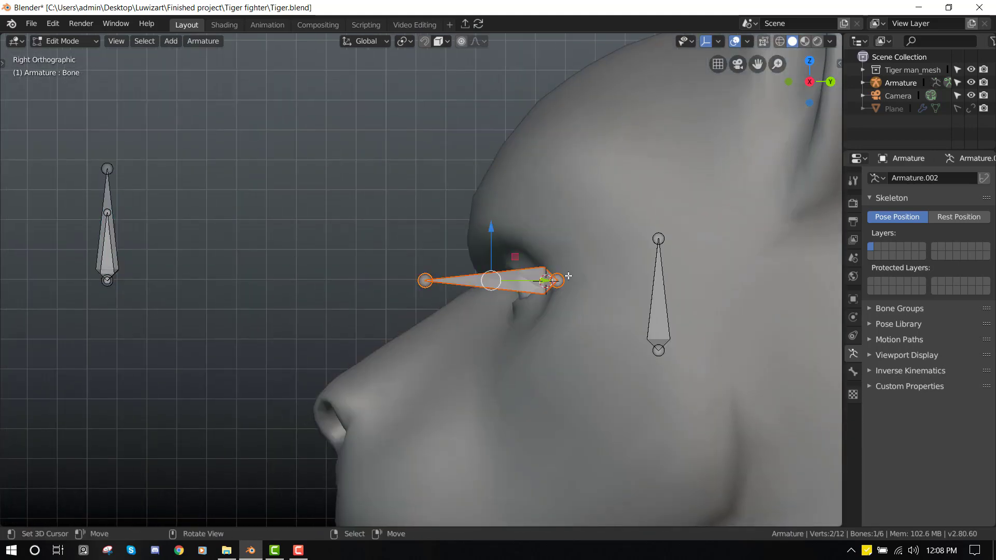
right_click(569, 276)
key("g")
key("y")
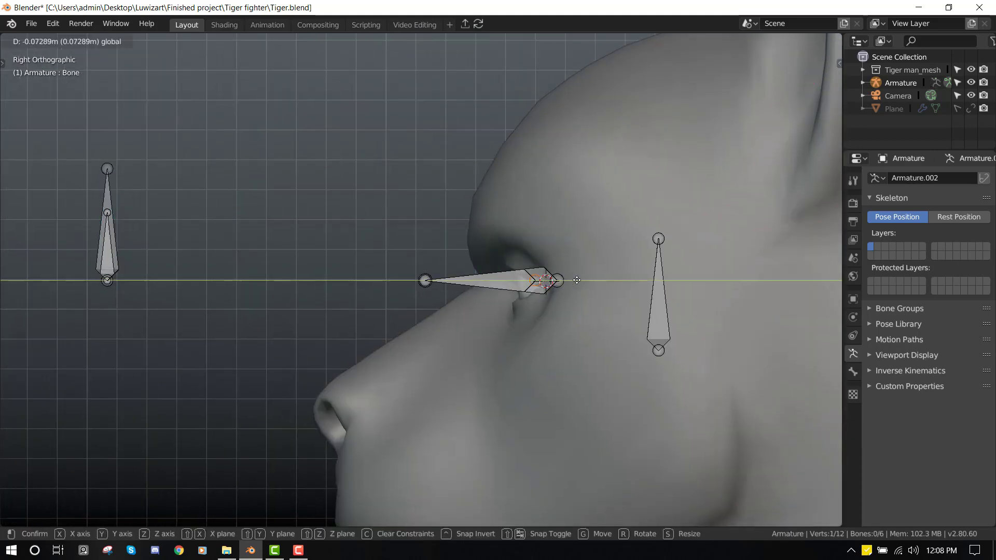
left_click(576, 280)
right_click(584, 280)
key("g")
key("y")
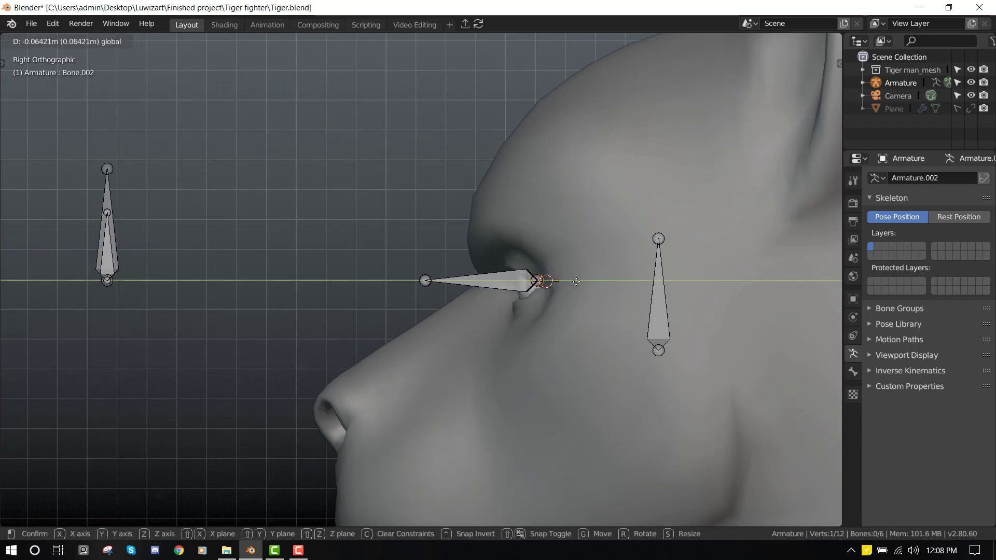
left_click(576, 282)
middle_click_drag(576, 282, 572, 308)
key("Tab")
- Back in Pose Mode, test-move the large control bone and cancel the move
scroll(572, 309, "down", 2)
middle_click_drag(529, 340, 347, 338)
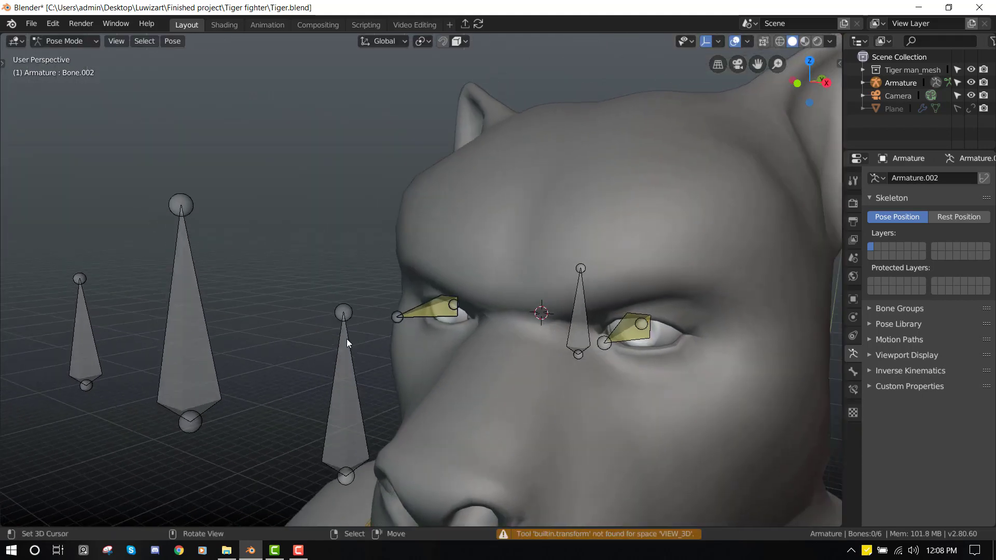
right_click(217, 356)
middle_click_drag(217, 355, 259, 346)
key("g")
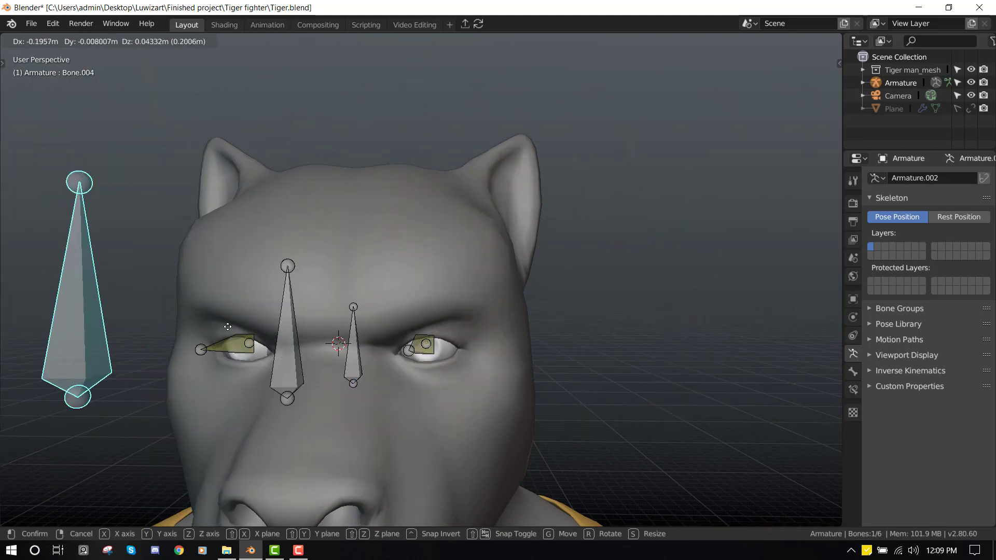
right_click(514, 314)
- Add the eye bone to the selection, switch between Edit and Pose Mode, and undo the last bone change
middle_click_drag(646, 332, 574, 330)
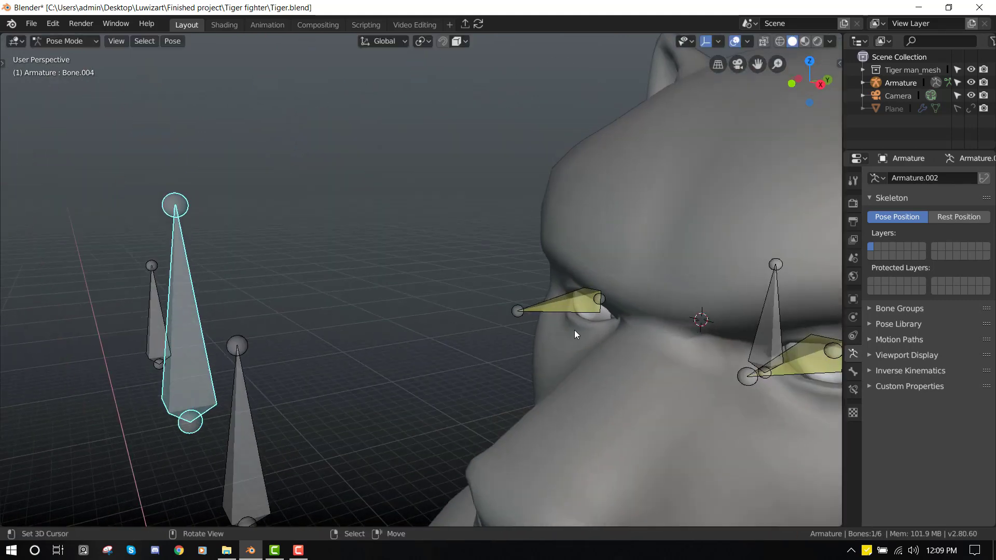
right_click(525, 302, "shift")
middle_click_drag(524, 301, 179, 272, "shift")
key("Tab")
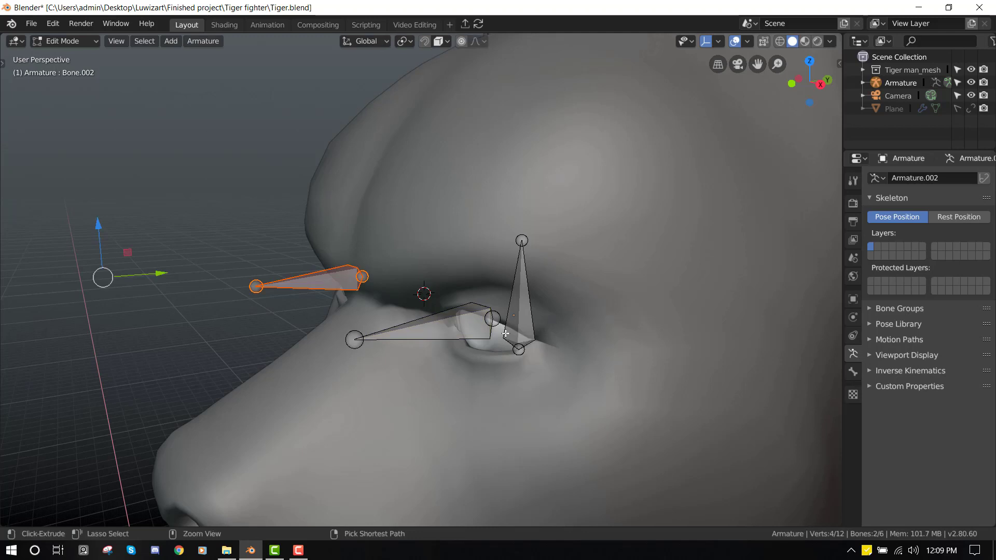
key("ctrl+Tab")
right_click(506, 333)
key("ctrl+z")
key("ctrl+z")
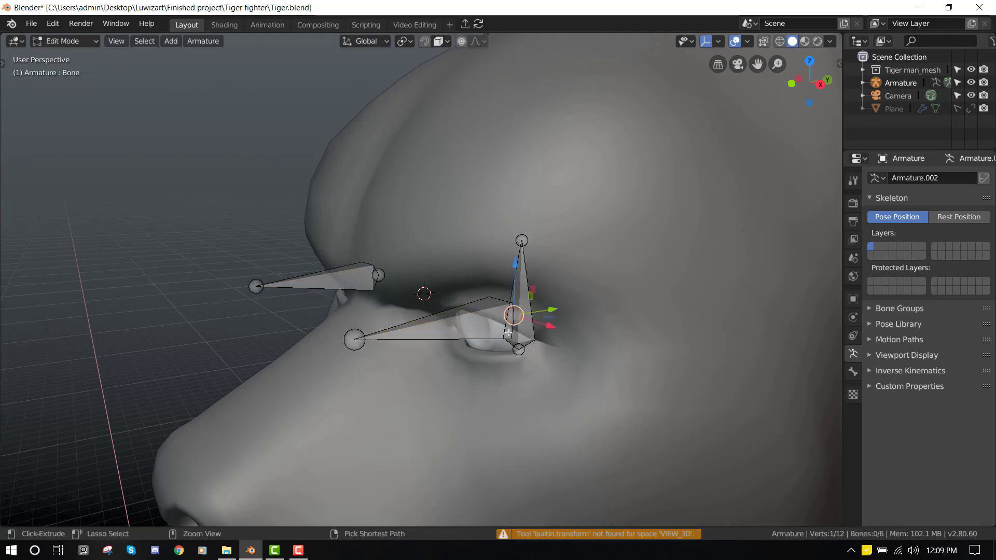
scroll(484, 359, "down", 2)
key("KP_5")
key("Tab")
key("KP_1")
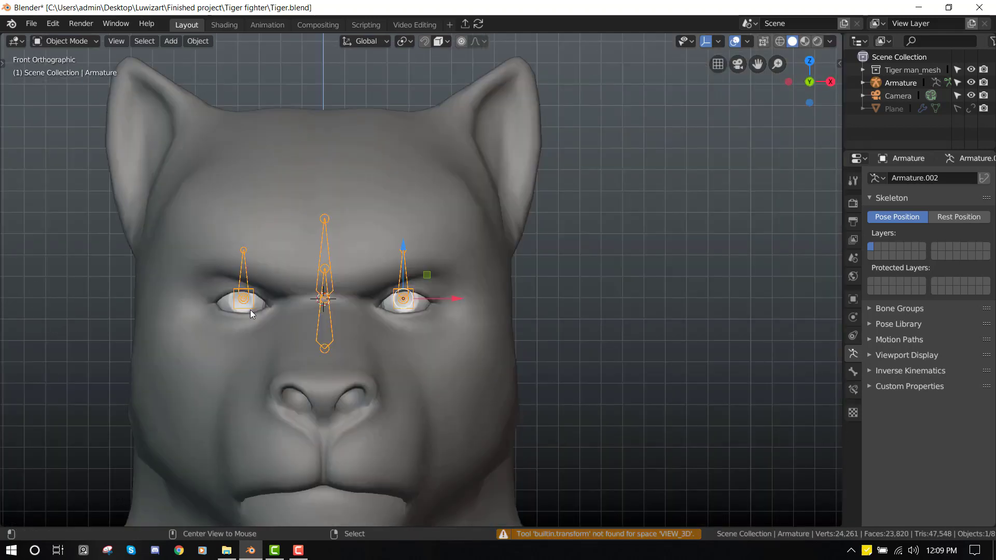
key("ctrl+Tab")
right_click(332, 321)
key("g")
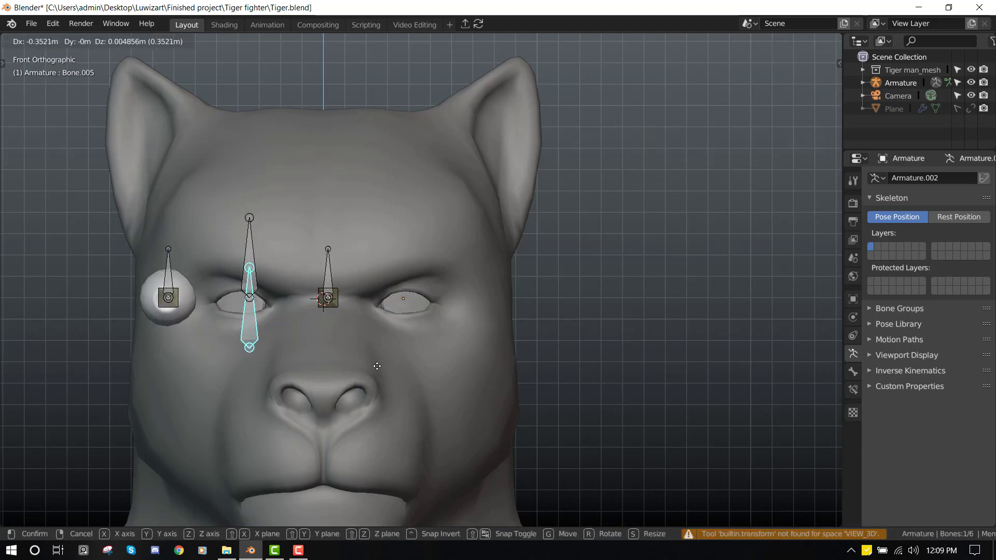
right_click(343, 322)
right_click(331, 236)
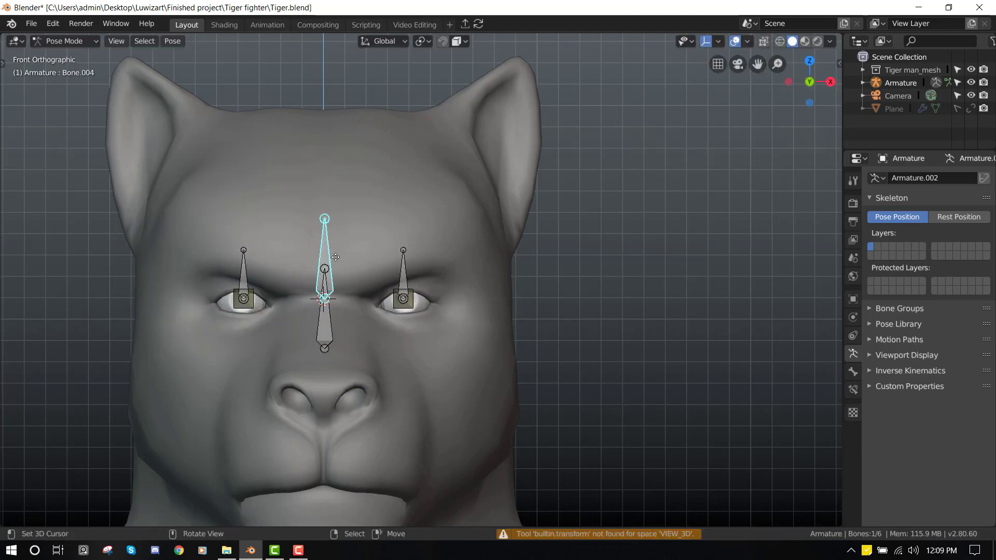
key("g")
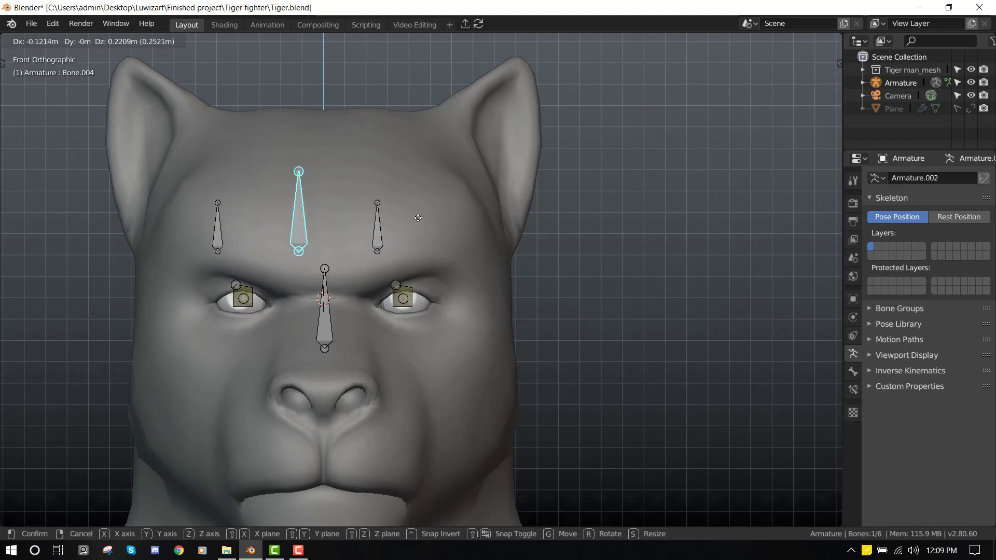
right_click(437, 238)
middle_click_drag(438, 239, 432, 245)
scroll(432, 246, "up", 2)
key("g")
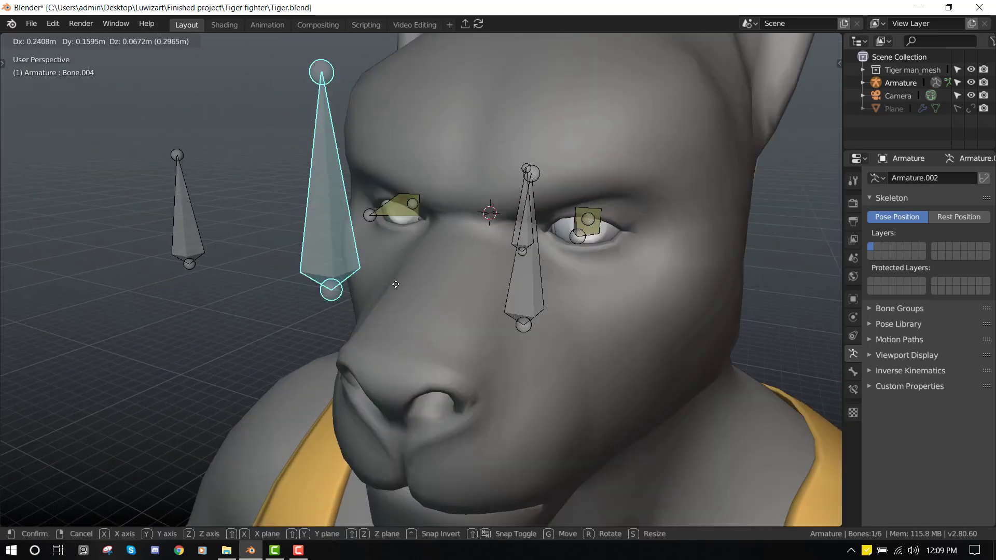
right_click(497, 204)
scroll(496, 210, "down", 4)
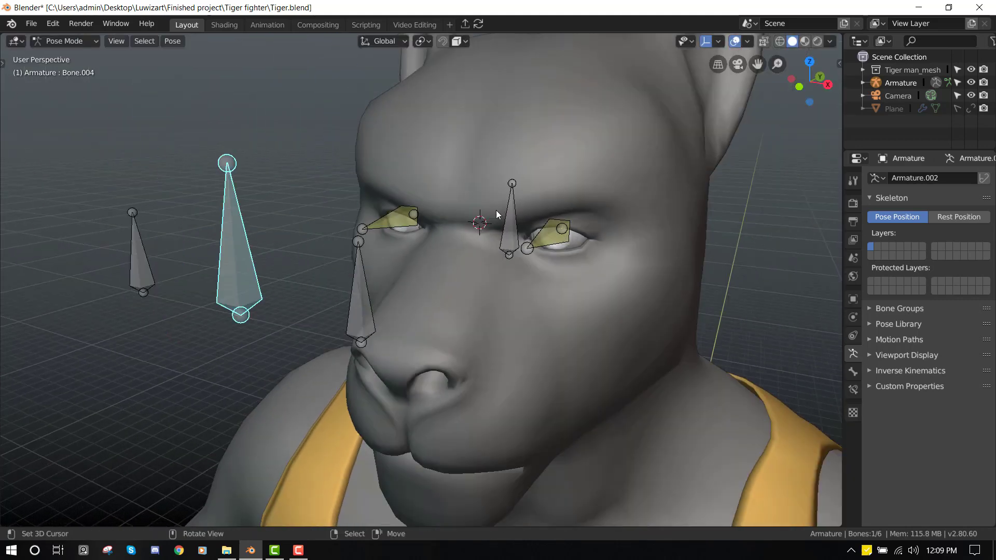
middle_click_drag(485, 223, 338, 293)
scroll(458, 271, "up", 2)
key("g")
right_click(531, 265)
scroll(339, 296, "down", 3)
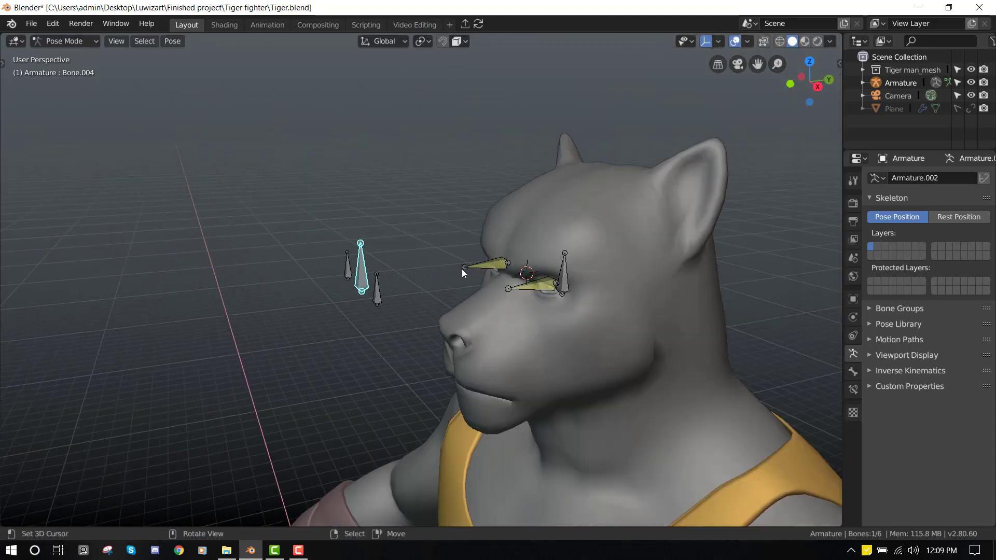
key("ctrl+Tab")
scroll(551, 276, "up", 1)
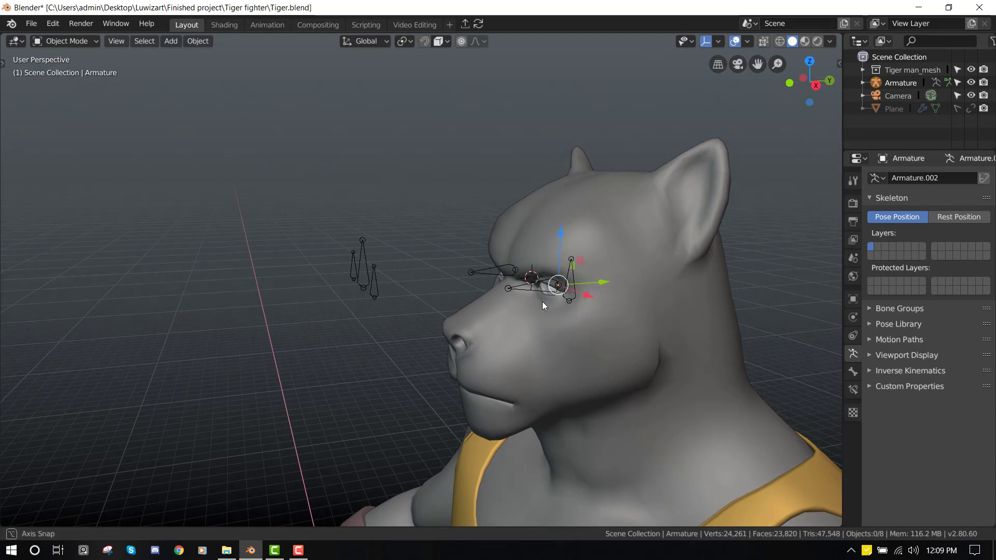
middle_click_drag(540, 295, 556, 284)
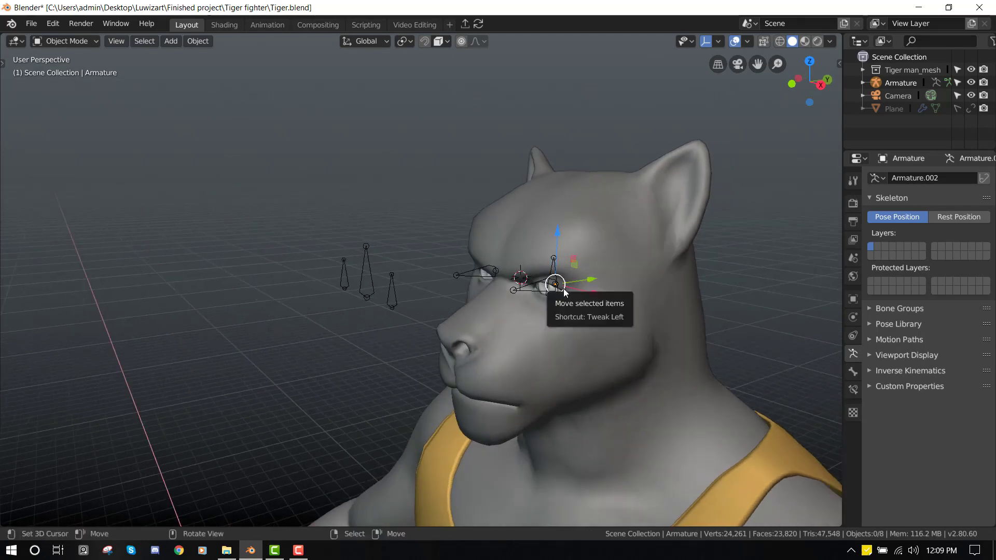